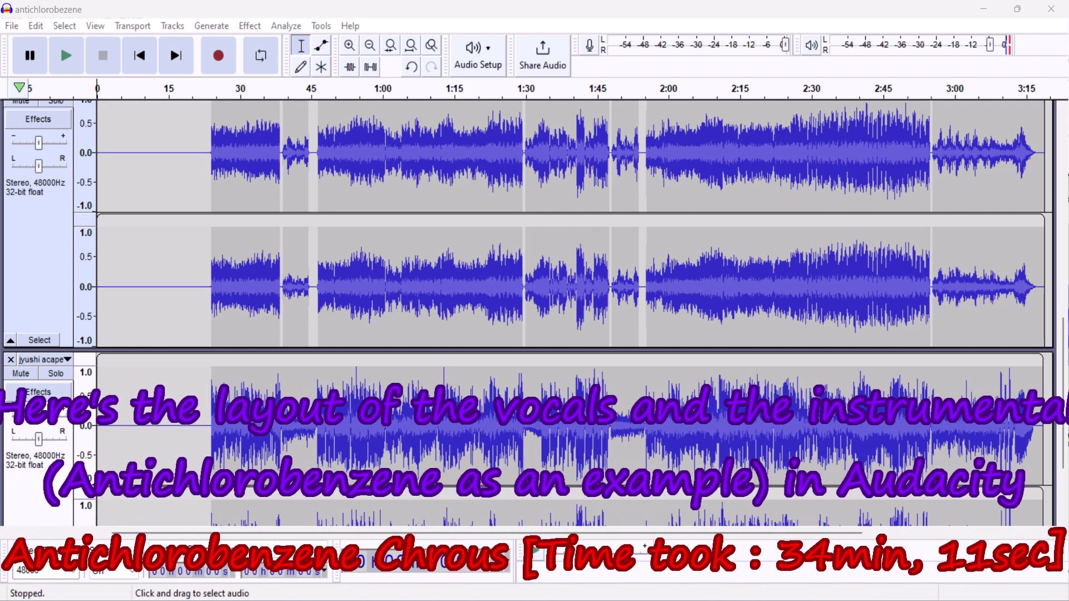
Play the opening of the soloed choro dream vocal track from about 24 s to locate the first vocal switch
scroll(1065, 178, "up", 10)
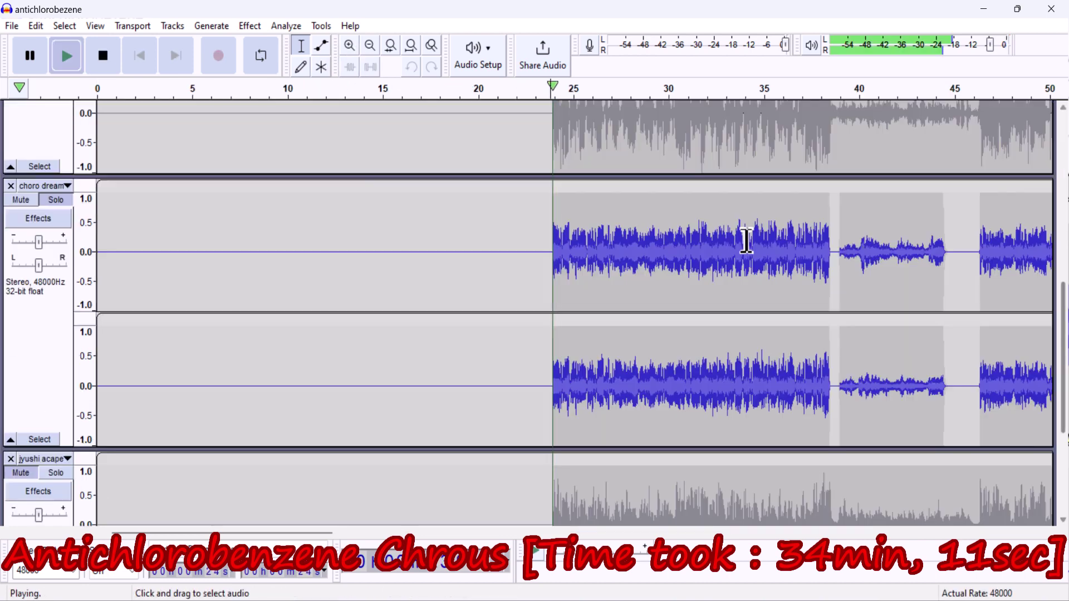
left_click(350, 45)
left_click(350, 45)
left_click(328, 51)
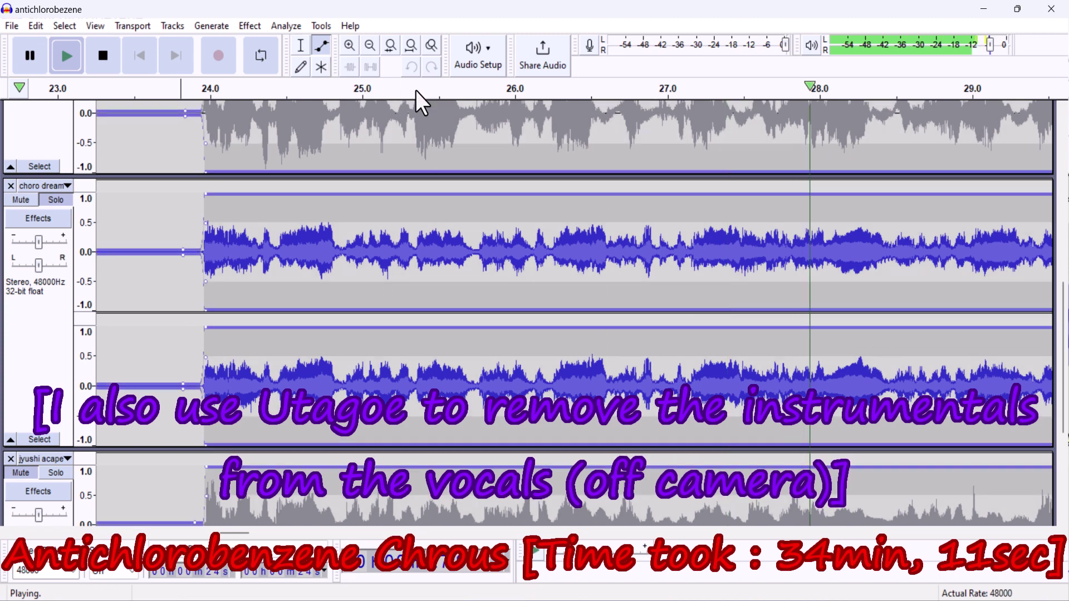
left_click(301, 45)
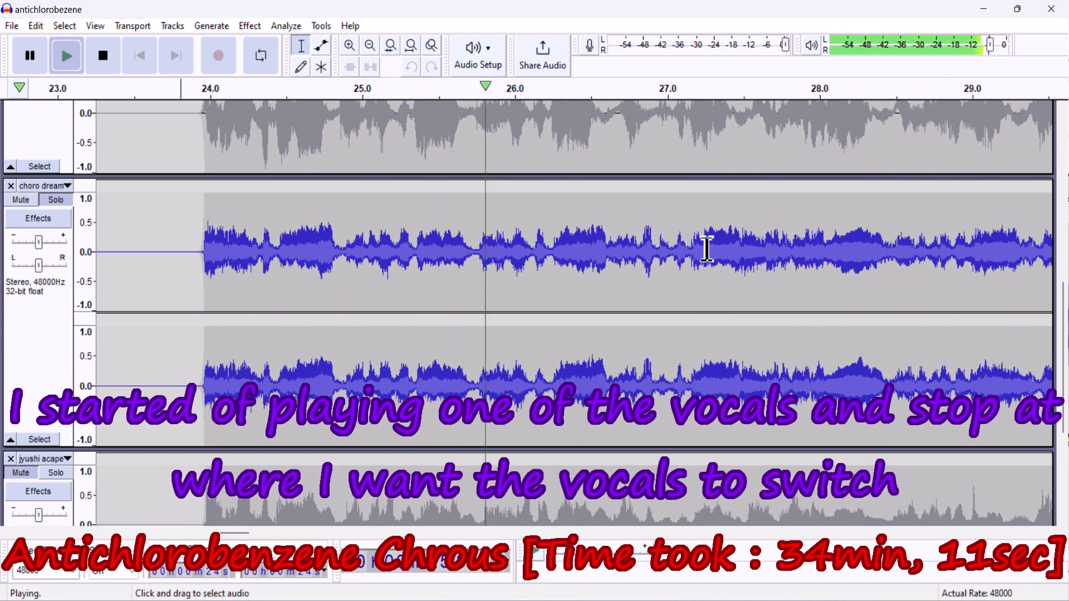
key("space")
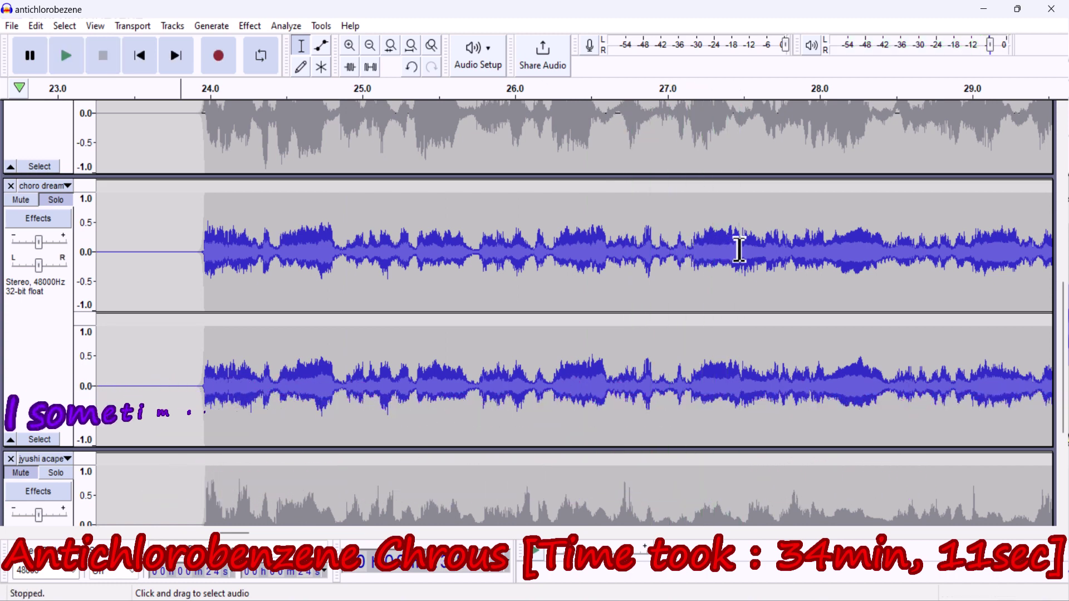
Place the cursor at about 27.5 s in the choro dream track, auditioning nearby spots to settle the switch point
left_click(742, 250)
key("space")
key("space")
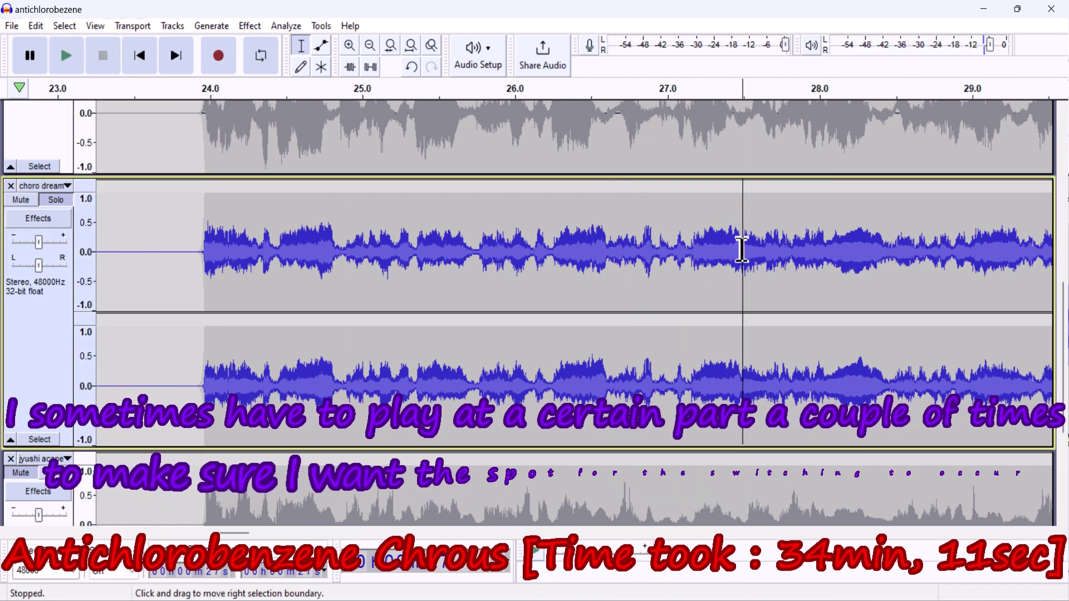
left_click(764, 253)
key("space")
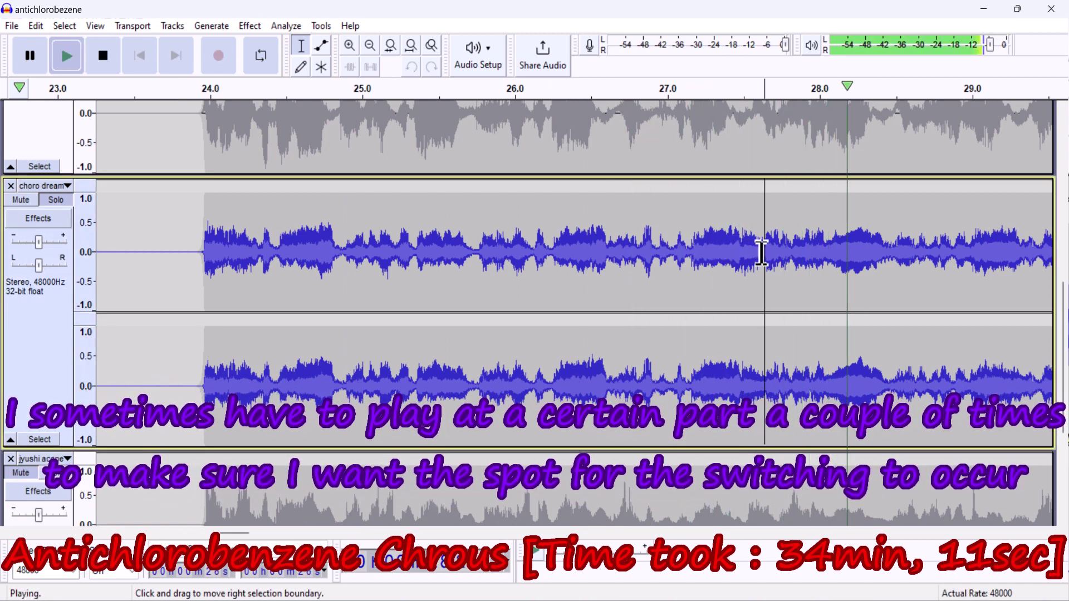
key("space")
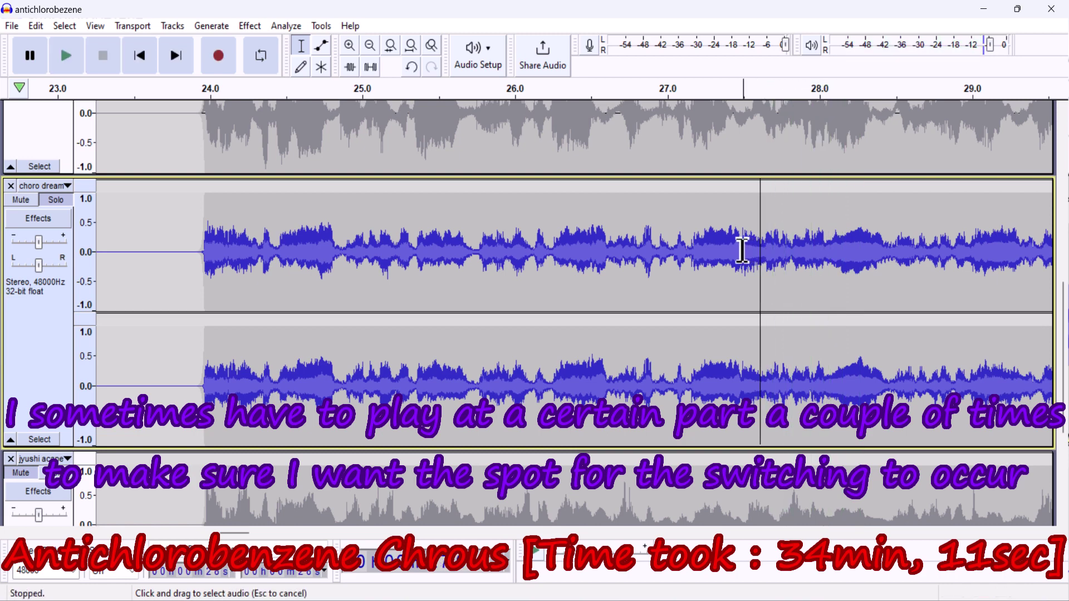
left_click(743, 251)
key("space")
key("space")
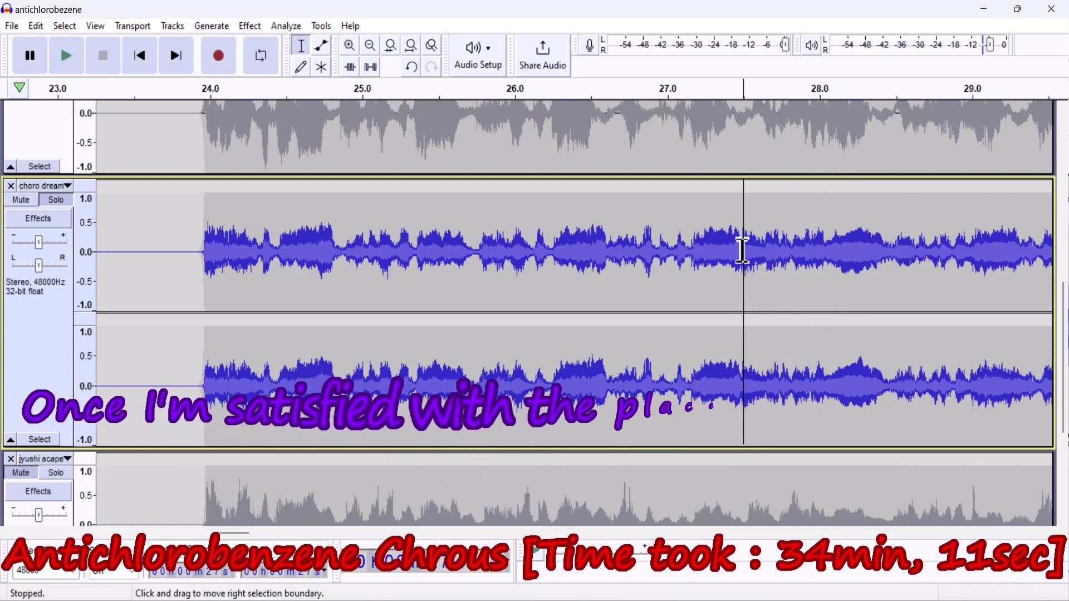
Mark the start of the mute with an envelope point at about 27.5 s on the choro dream track
left_click(321, 49)
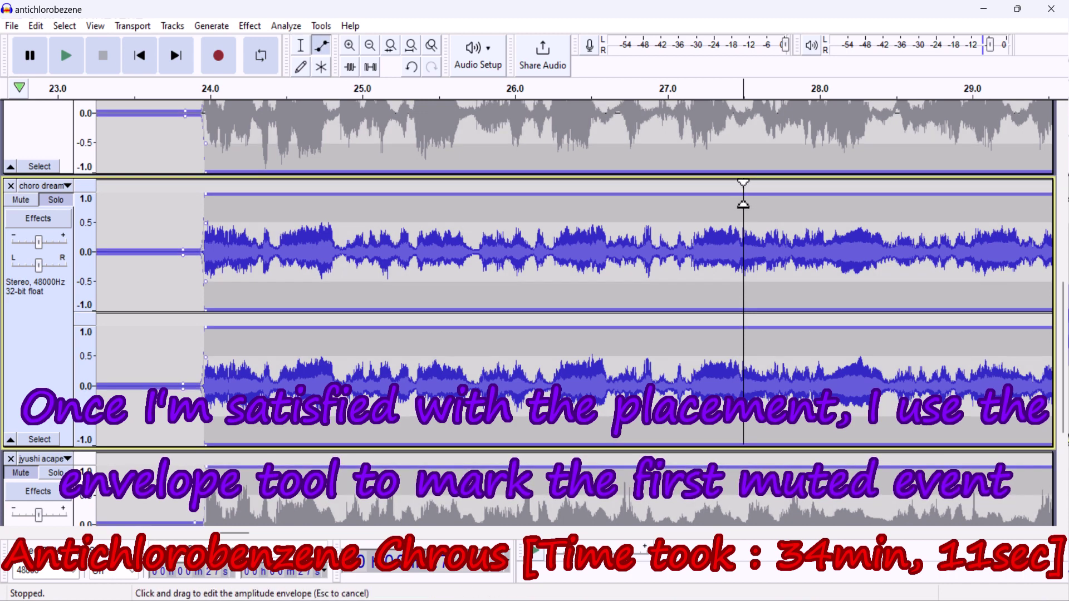
left_click(743, 192)
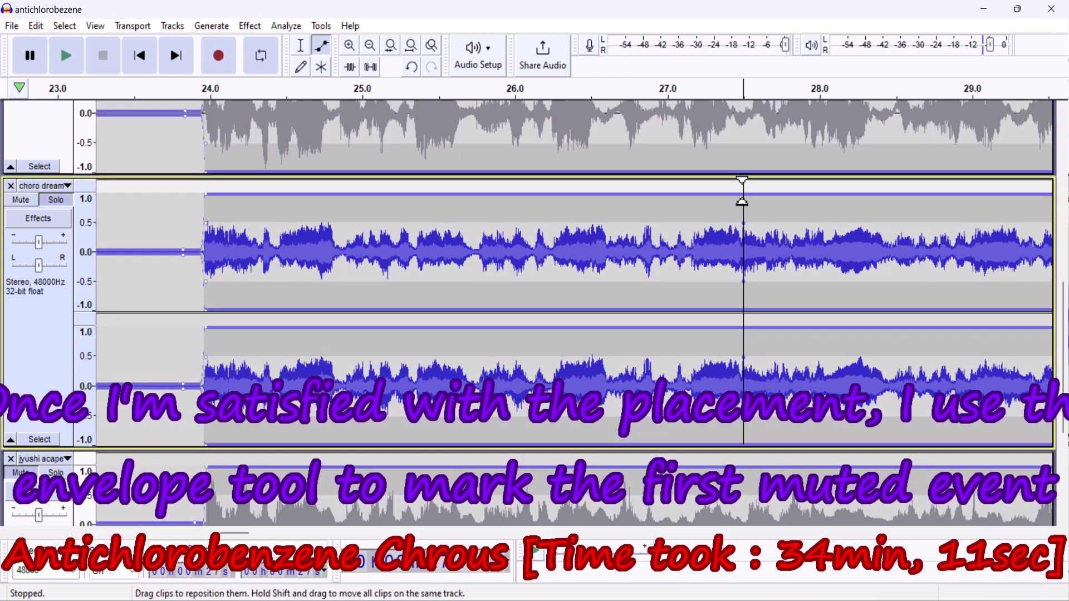
key("space")
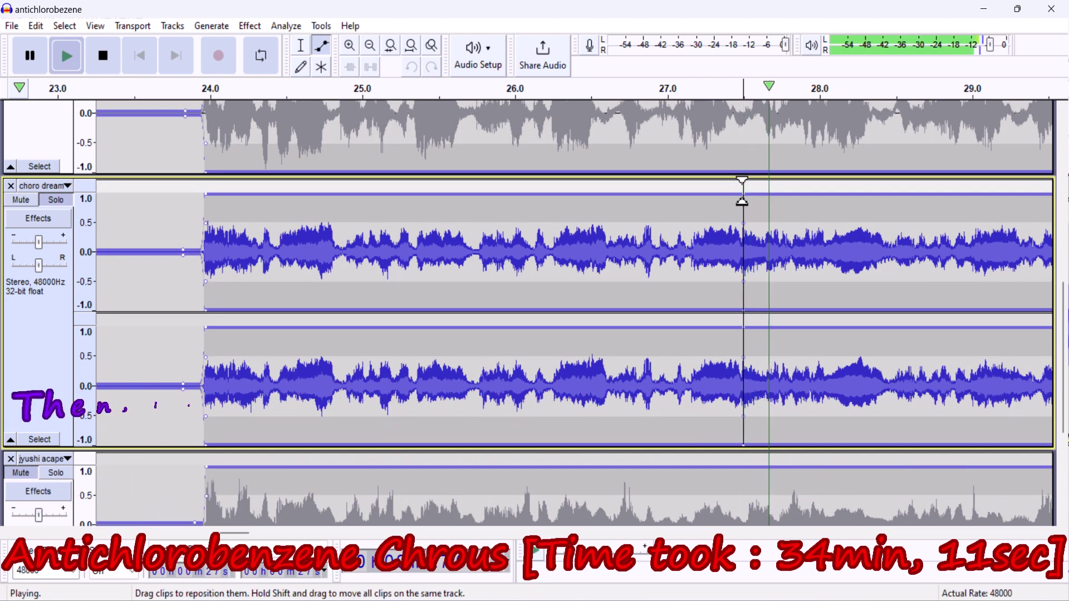
Mark the mute's end at about 34.9 s and lower the choro dream envelope to silence between the two boundaries
left_click(304, 48)
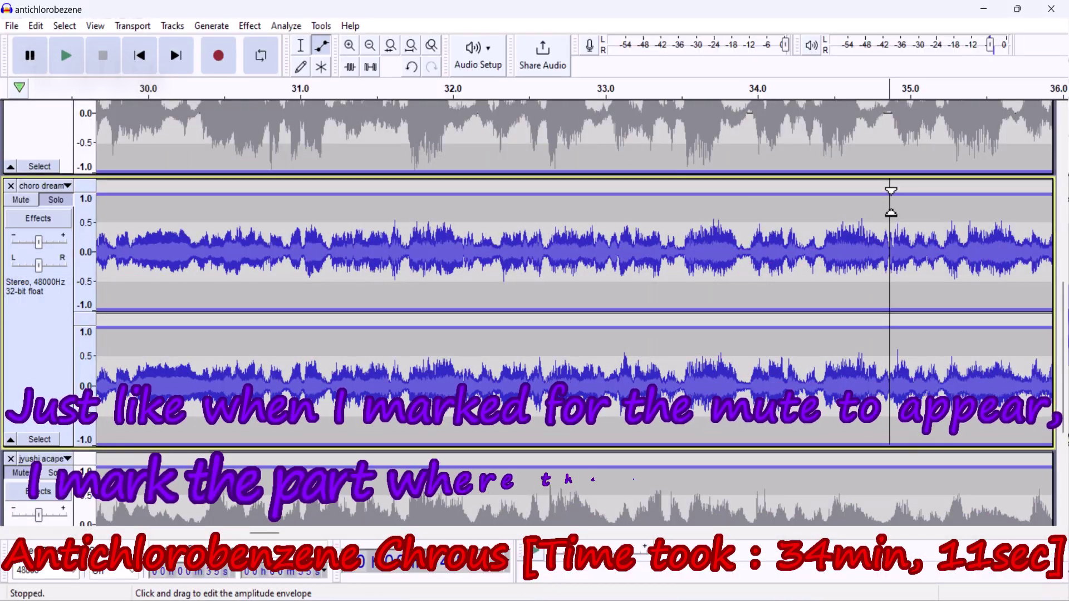
left_click_drag(891, 202, 853, 268)
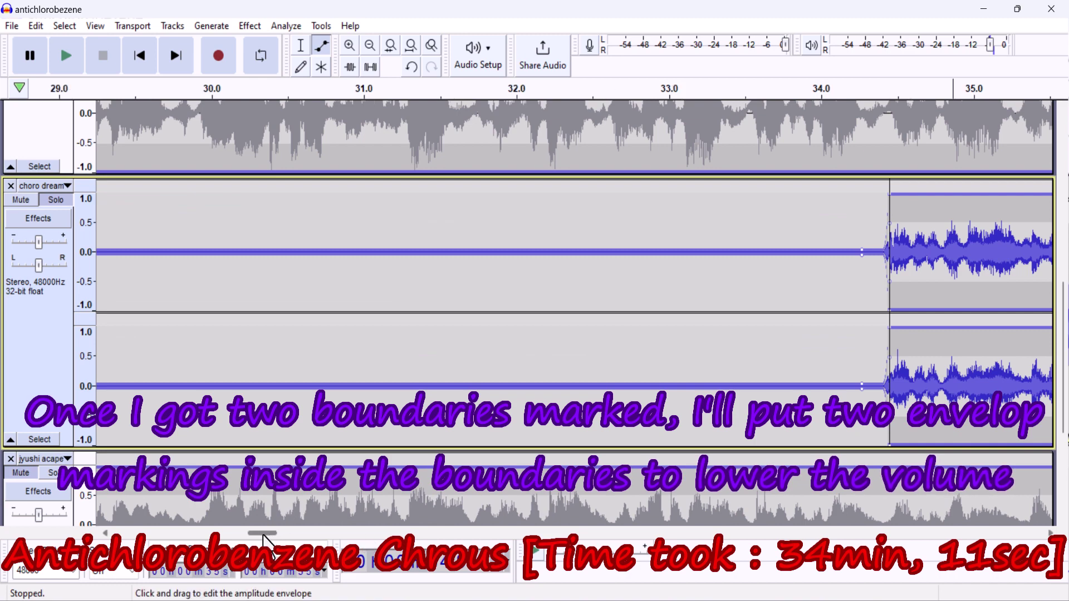
left_click_drag(265, 535, 251, 534)
left_click_drag(326, 267, 327, 219)
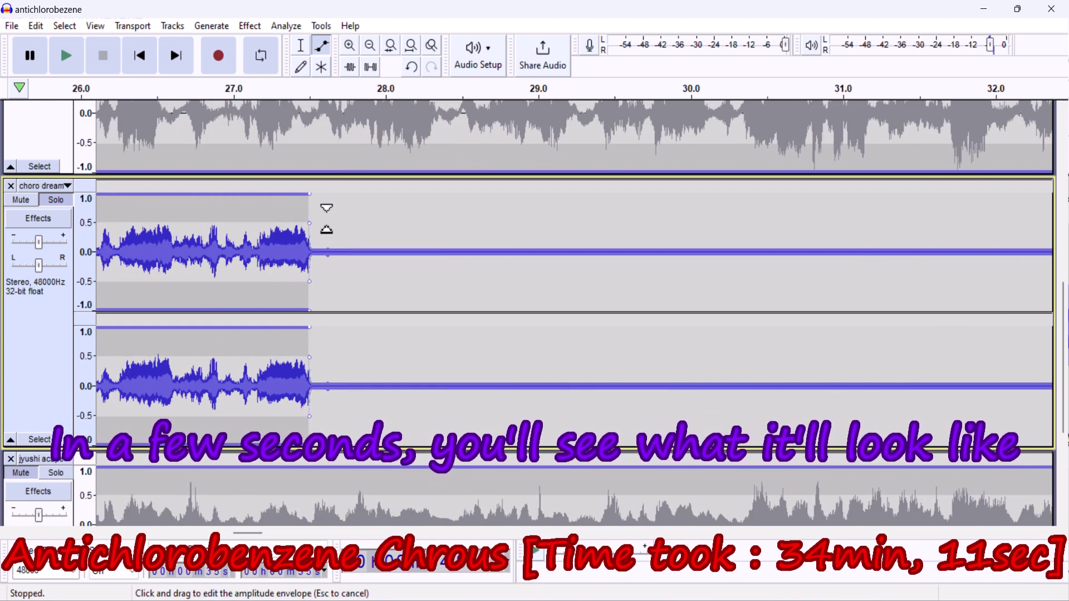
Play the choro dream track from about 24 s to check the muted section in a wider view
left_click(303, 41)
left_click(368, 45)
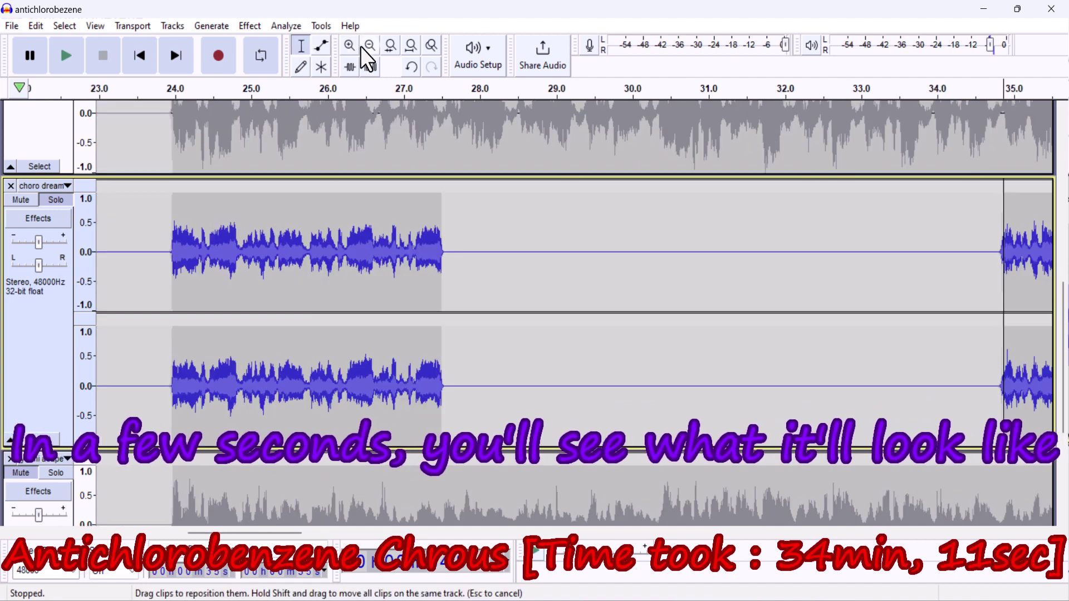
left_click(369, 46)
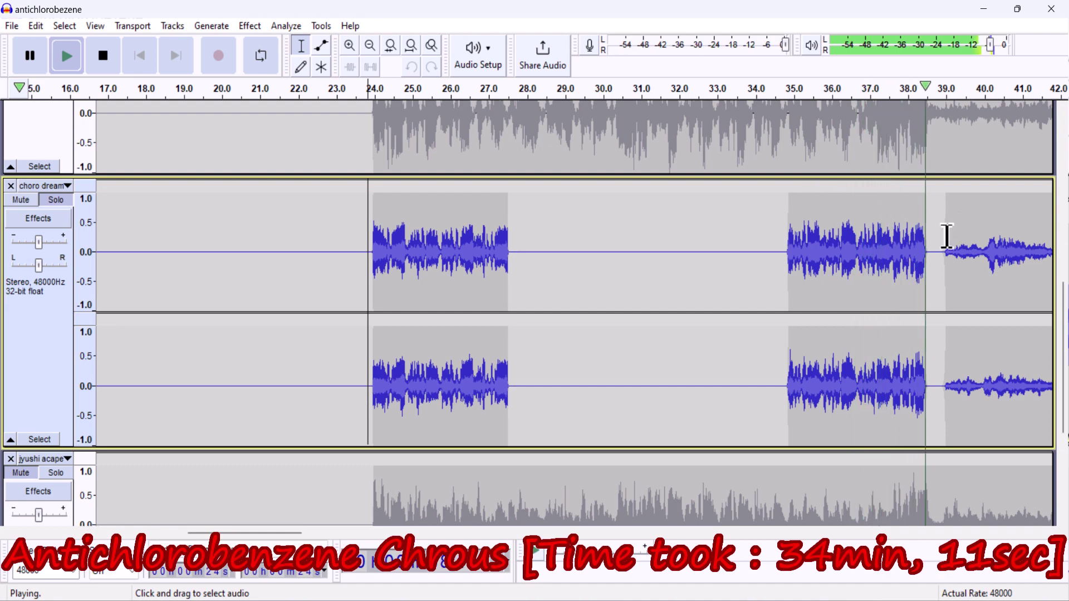
left_click_drag(278, 540, 374, 528)
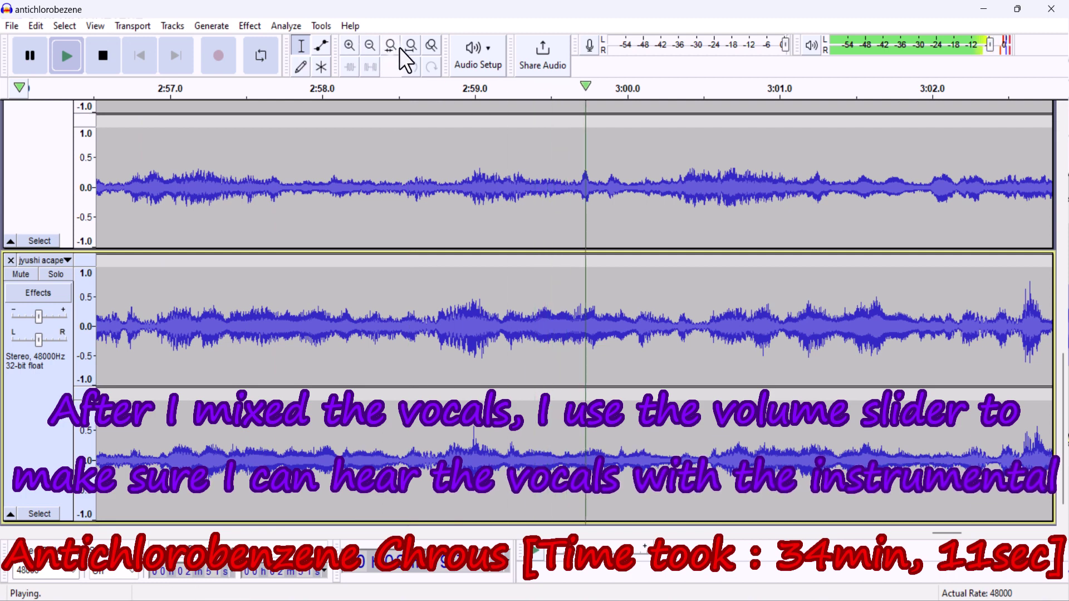
Fit the whole project in view and review the alternating muted sections of both vocal tracks
left_click(414, 46)
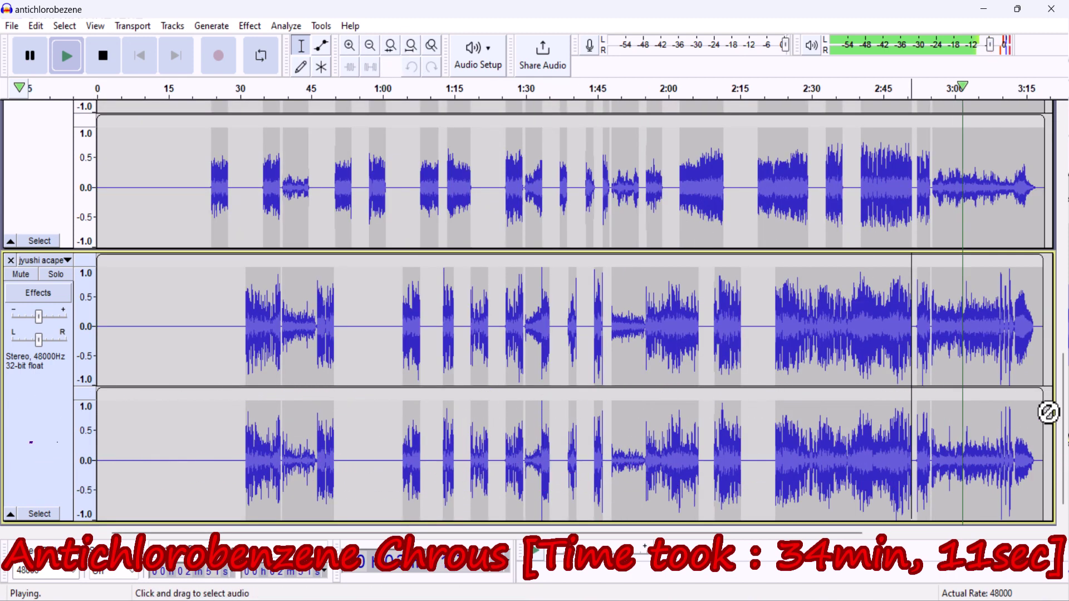
scroll(556, 312, "up", 5)
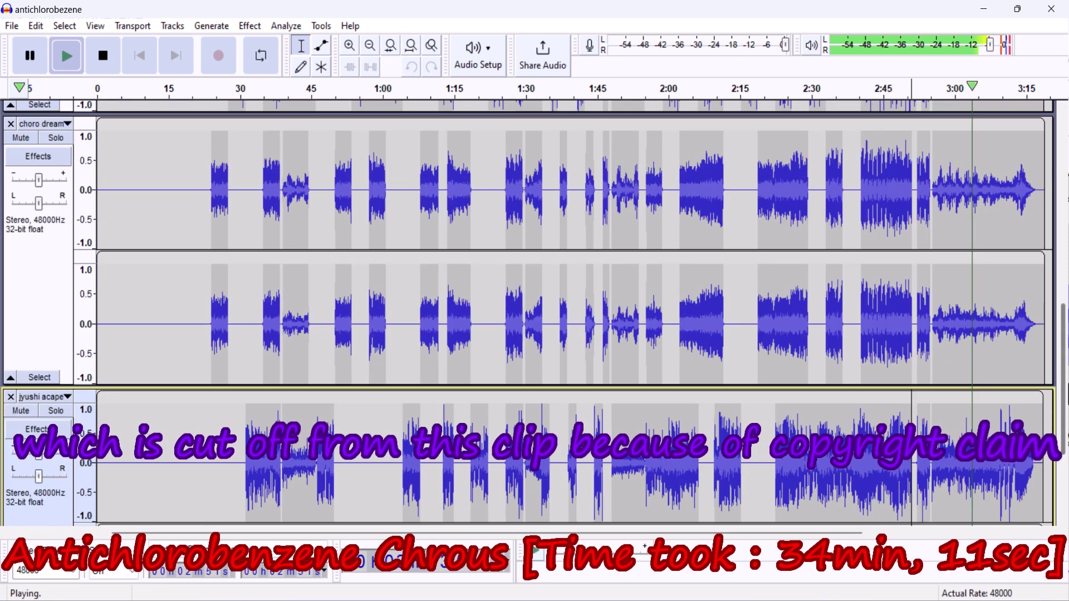
scroll(1044, 383, "down", 5)
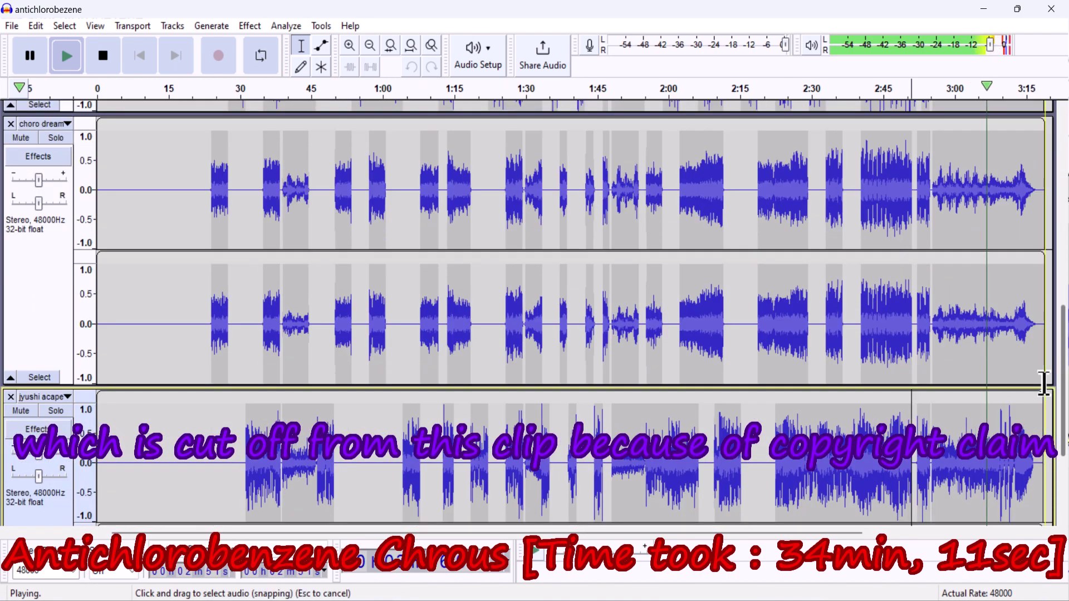
left_click_drag(1062, 383, 1063, 174)
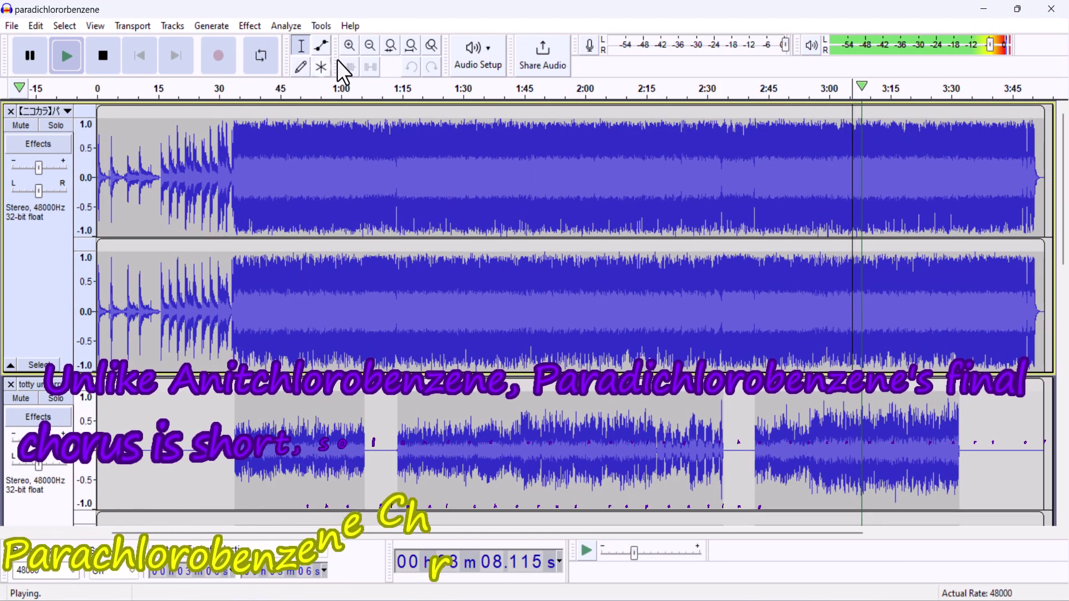
Examine the final chorus of the paradichlorobenzene instrumental and vocals up close, from about 3:06, during playback
left_click(346, 45)
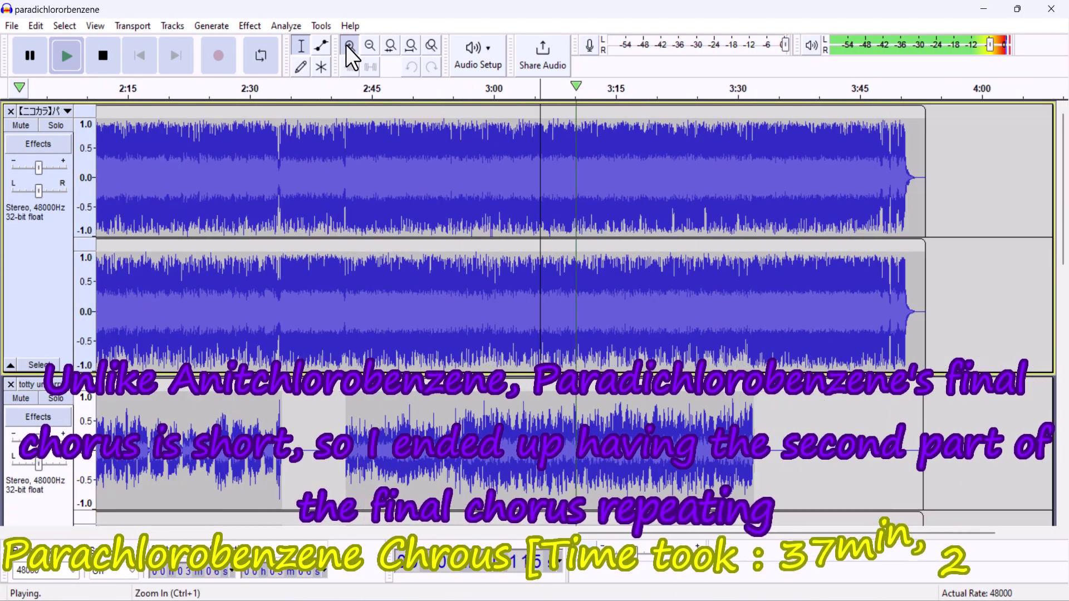
left_click(345, 45)
left_click(345, 46)
left_click(346, 45)
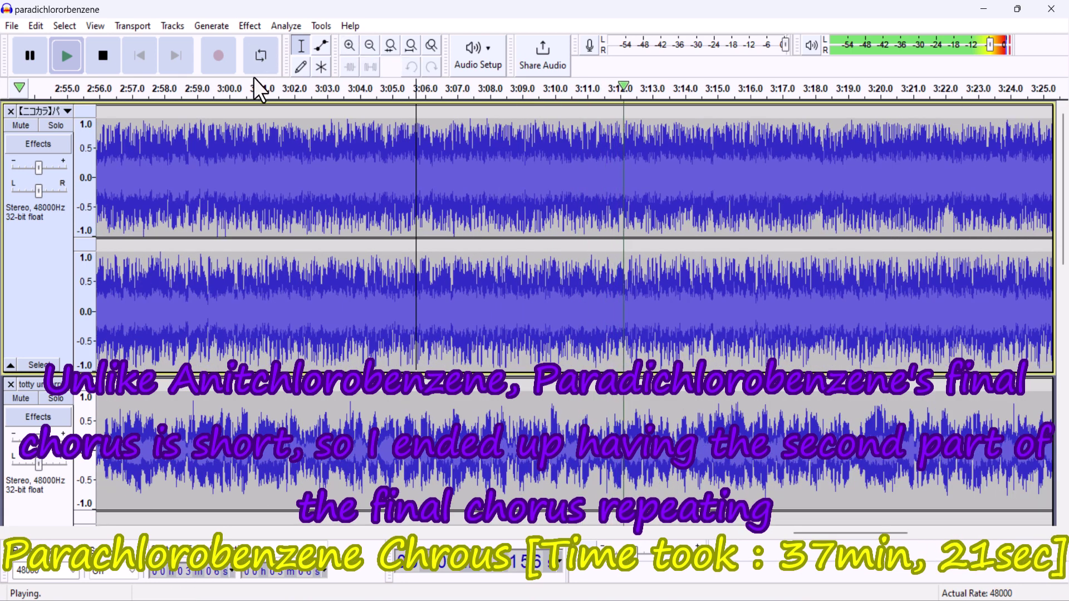
scroll(741, 189, "down", 5)
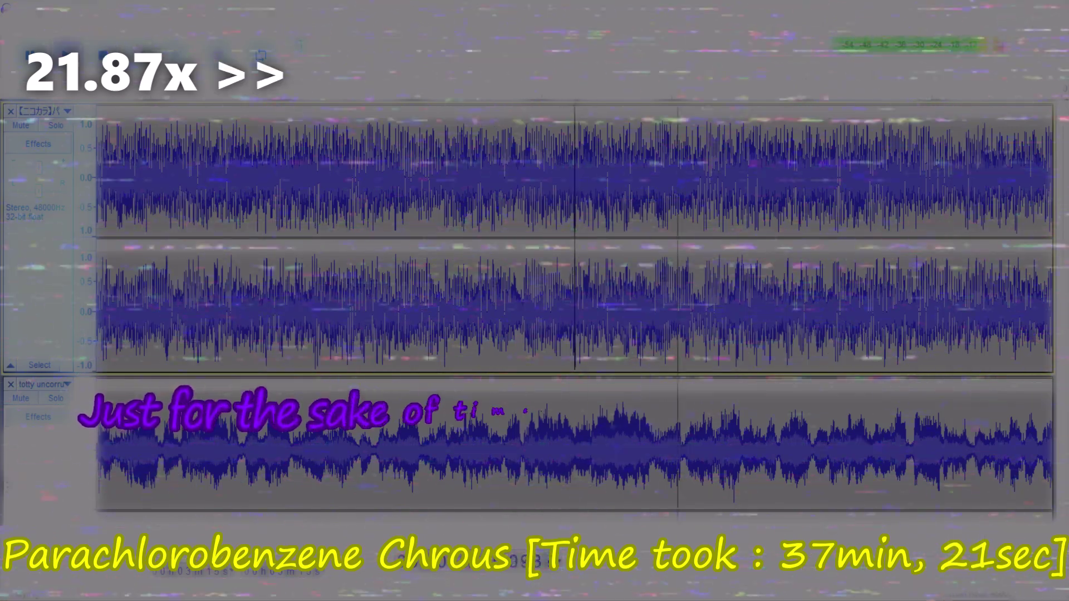
scroll(752, 296, "up", 5)
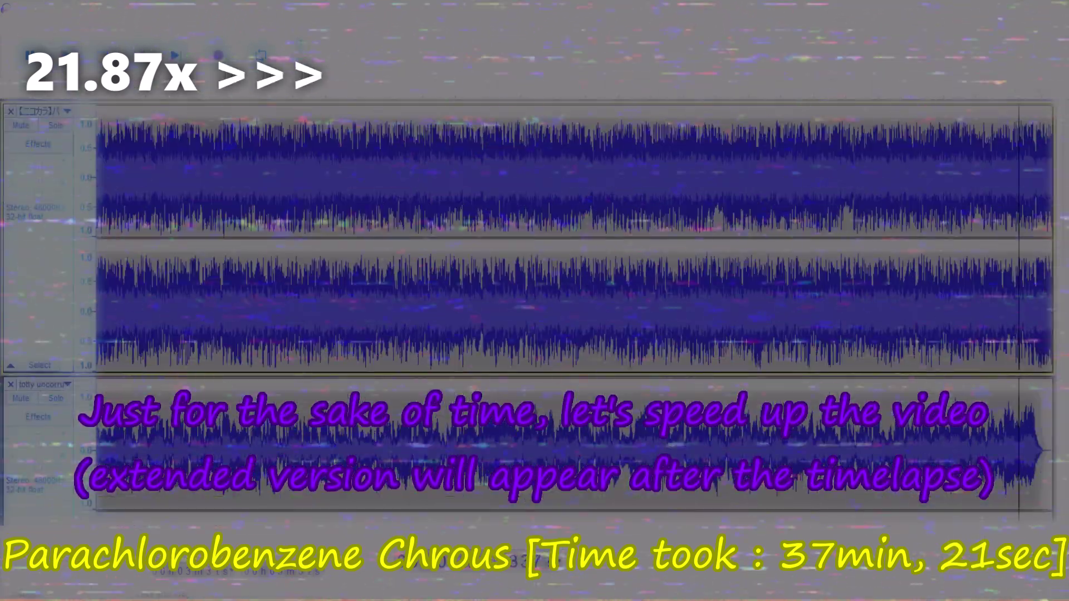
Extend the final chorus by repeating its second part, joining the vocal clips at about 3:31
left_click(564, 284)
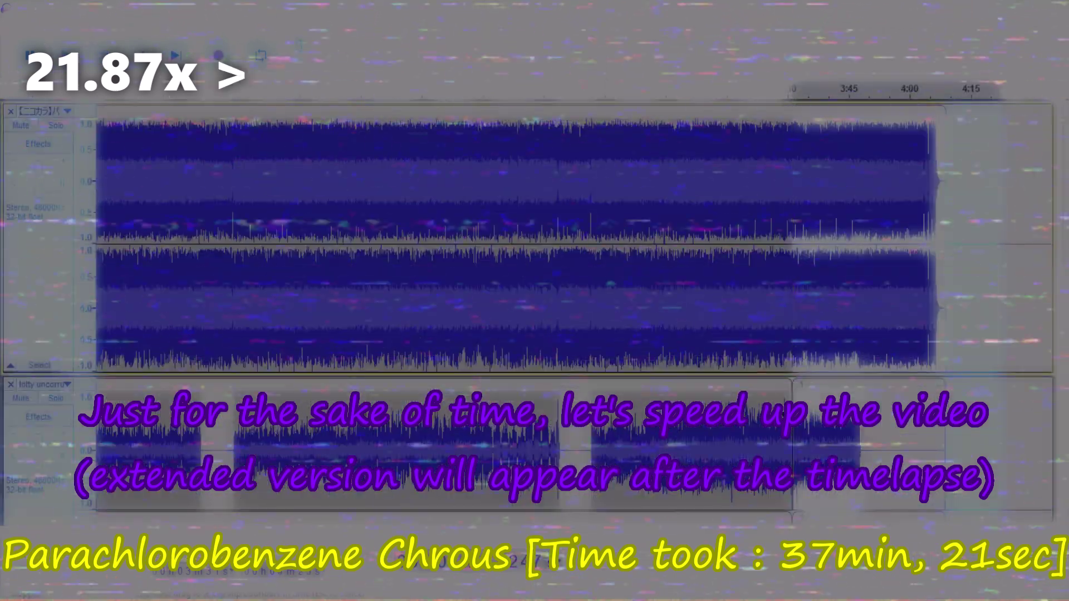
left_click(670, 210)
scroll(670, 209, "up", 5)
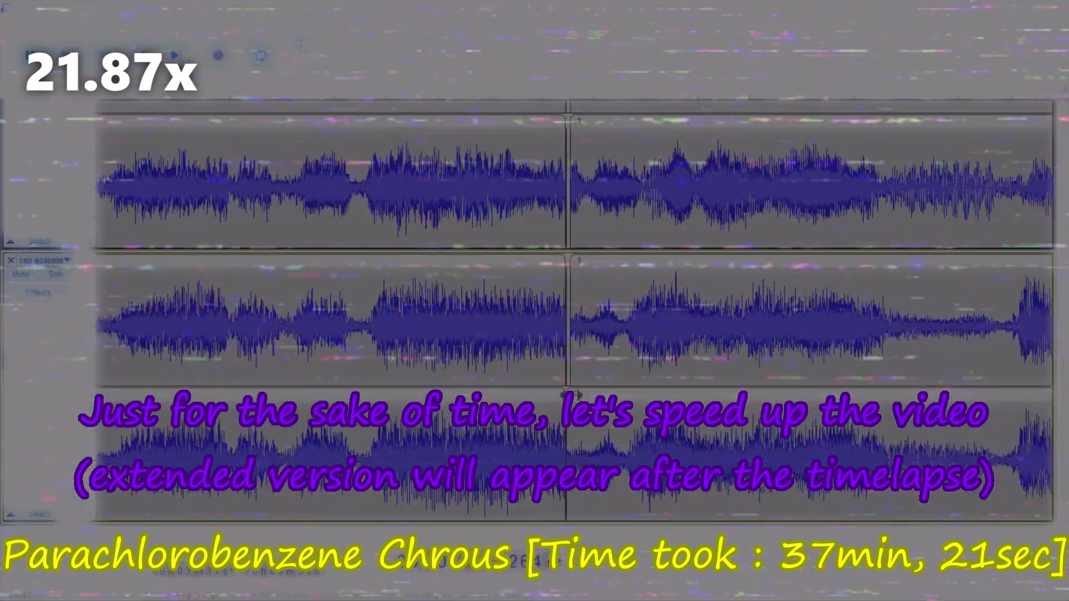
left_click(187, 190)
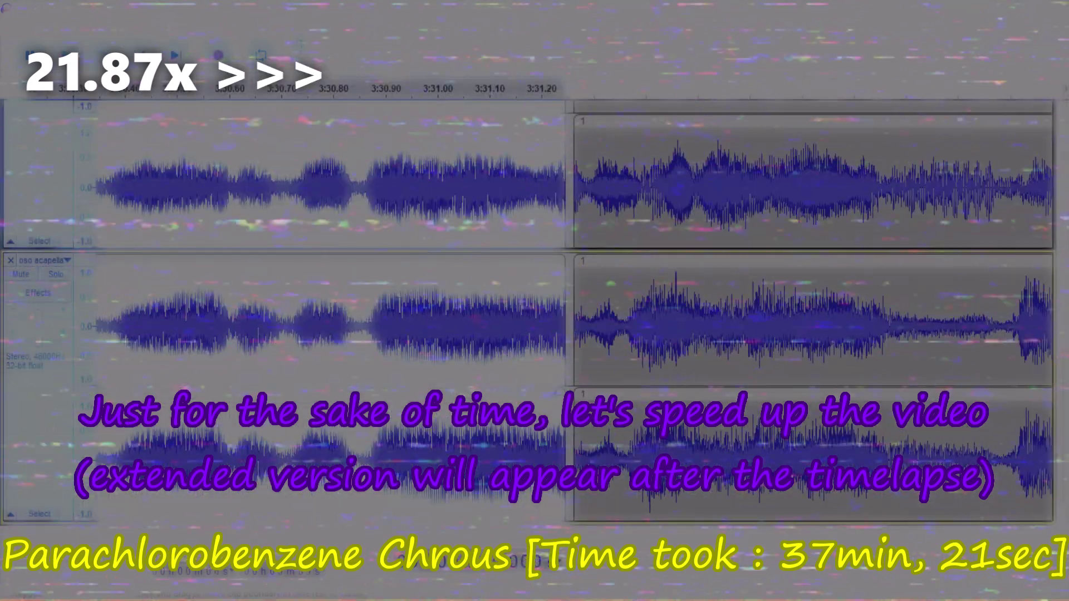
left_click(597, 119)
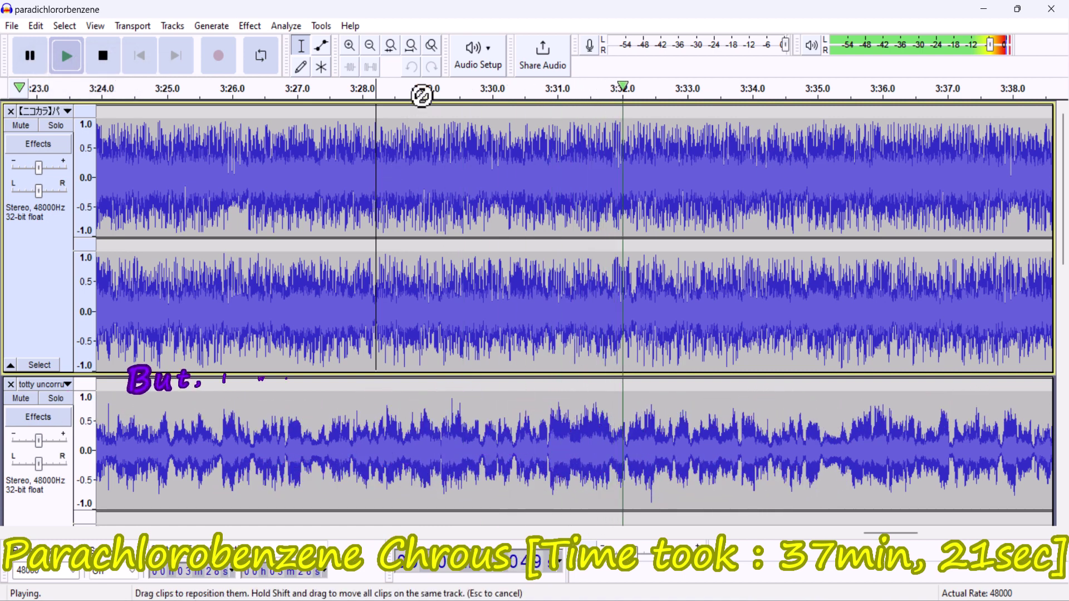
Fit the whole paradichlorobenzene project in view and review the lengthened instrumental and vocal tracks
left_click(413, 53)
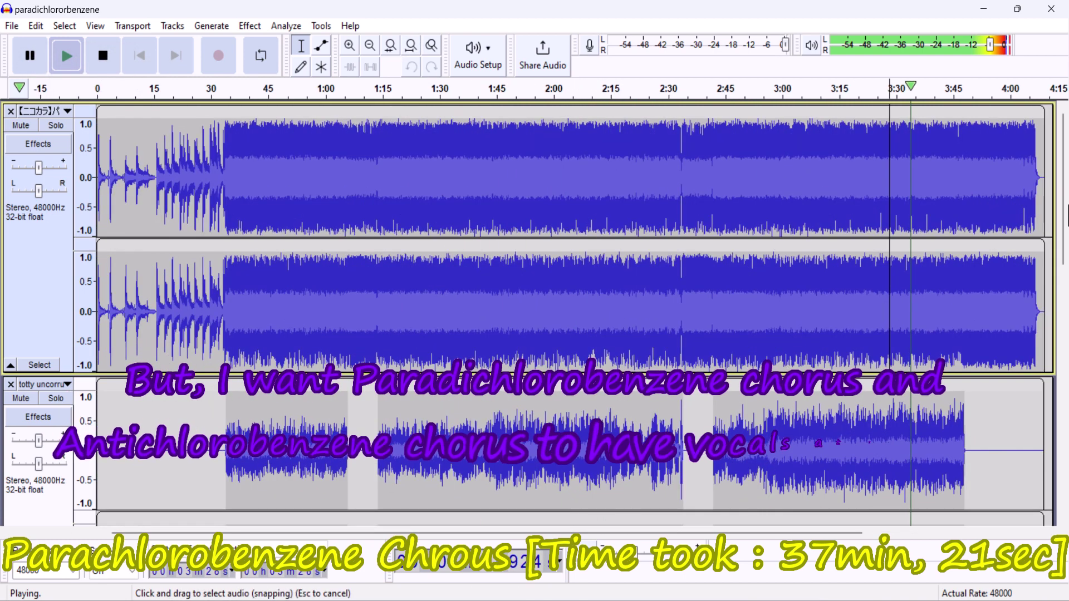
scroll(1043, 439, "down", 10)
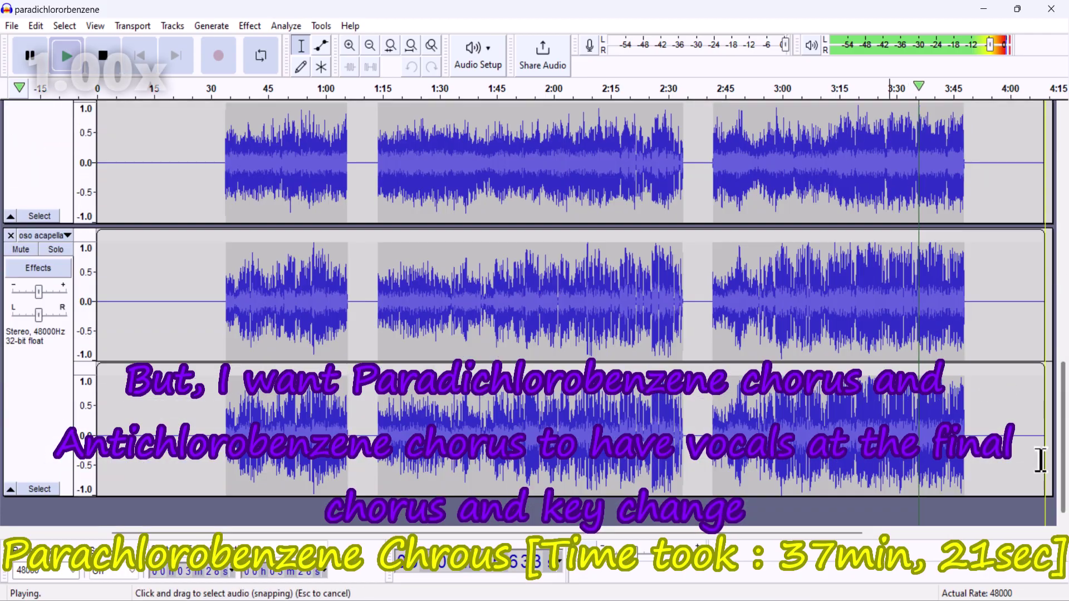
scroll(1060, 241, "up", 10)
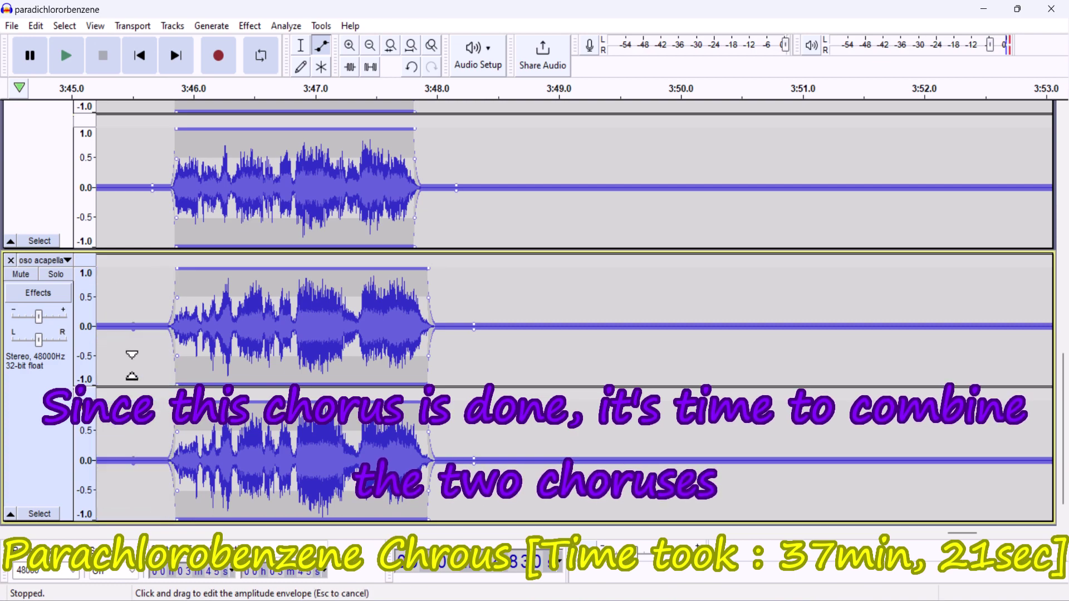
key("space")
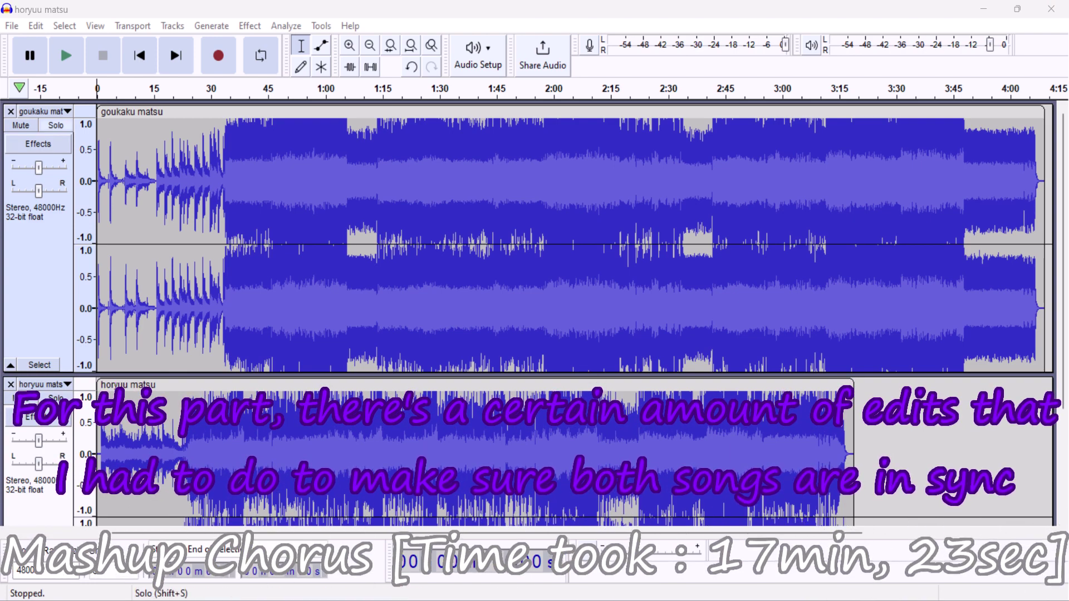
Solo the goukaku matsu track and select its audio from about 3:15 to the end
left_click(56, 125)
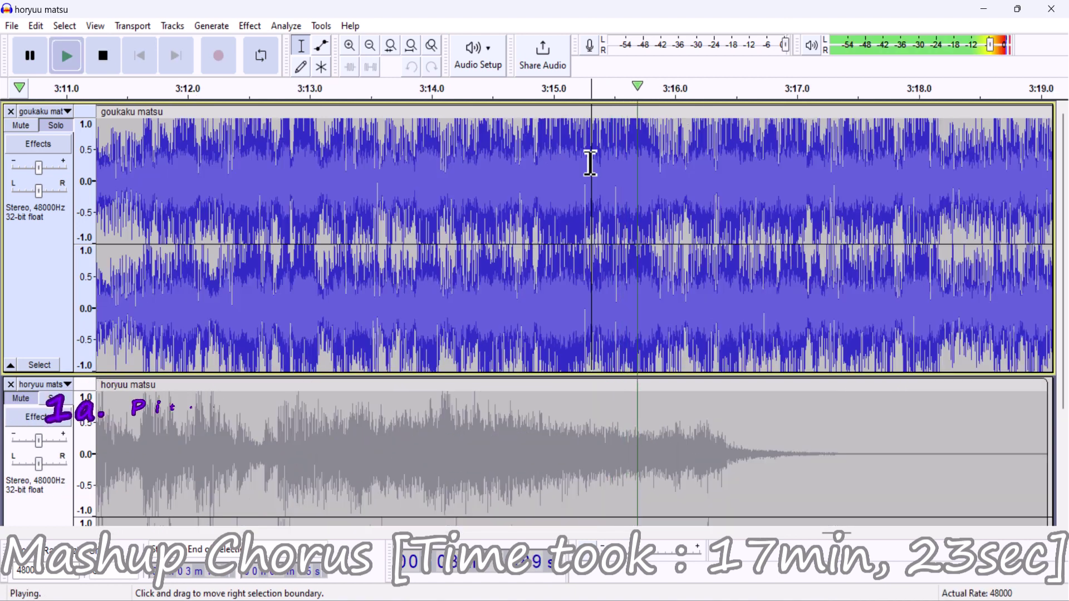
left_click(592, 162)
left_click(407, 48)
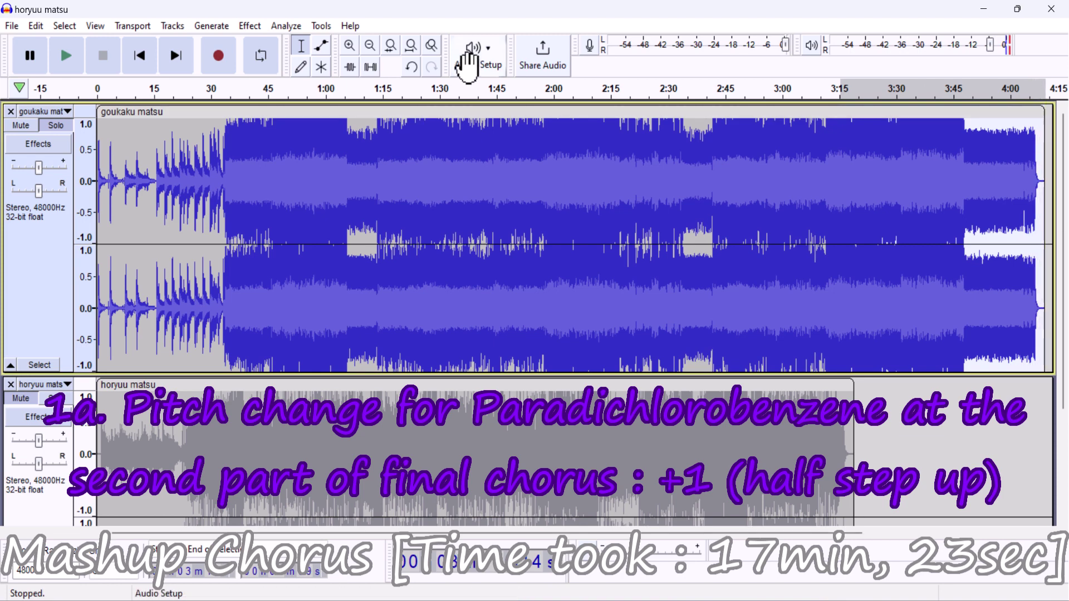
Raise the pitch of the selected goukaku matsu audio by 1 semitone
left_click(248, 26)
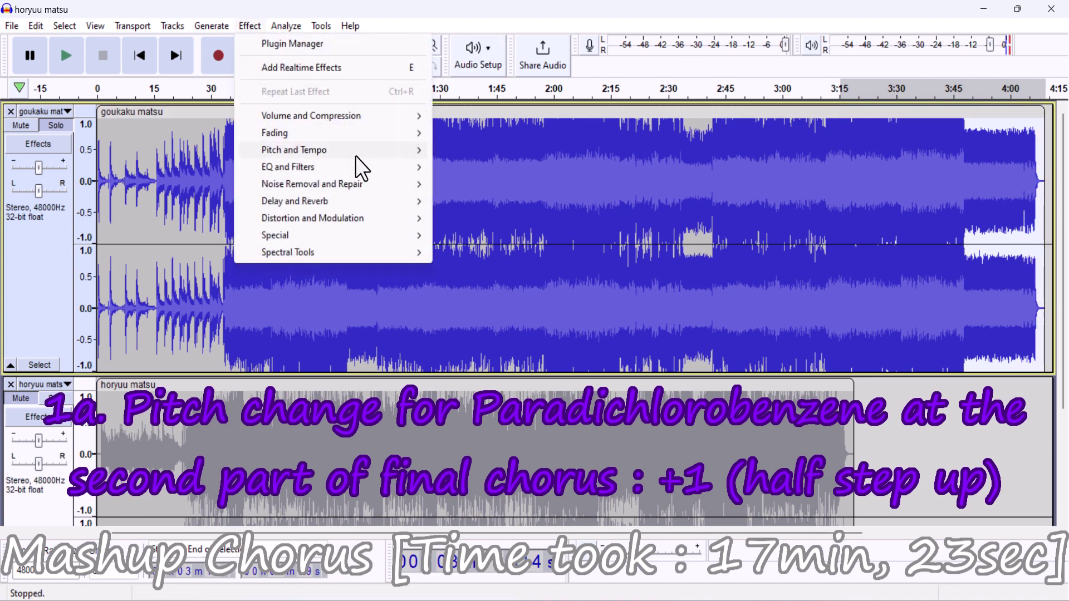
mouse_move(397, 156)
left_click(473, 150)
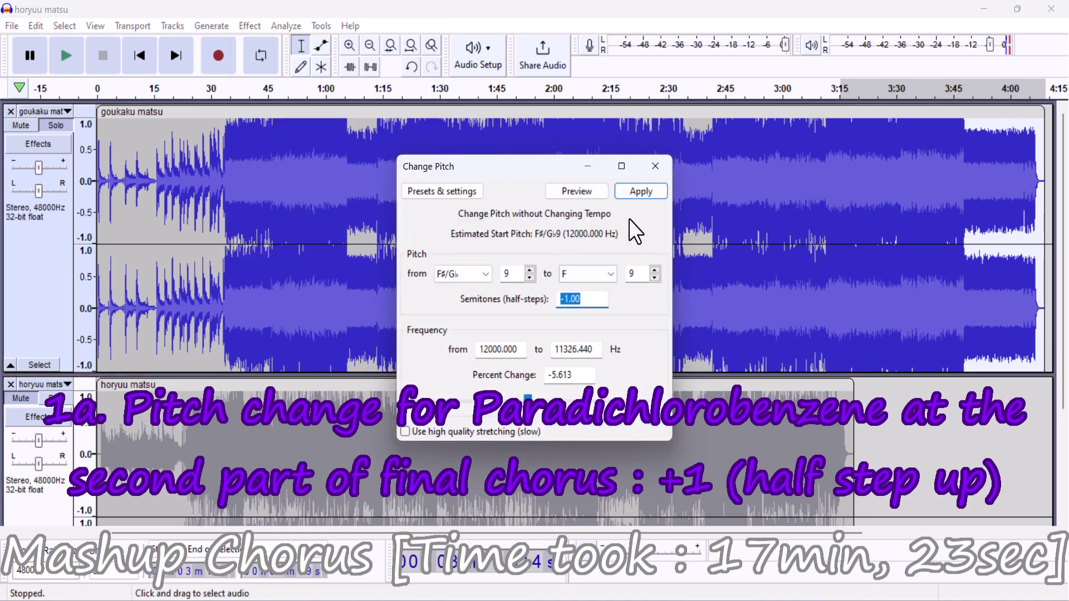
left_click(641, 192)
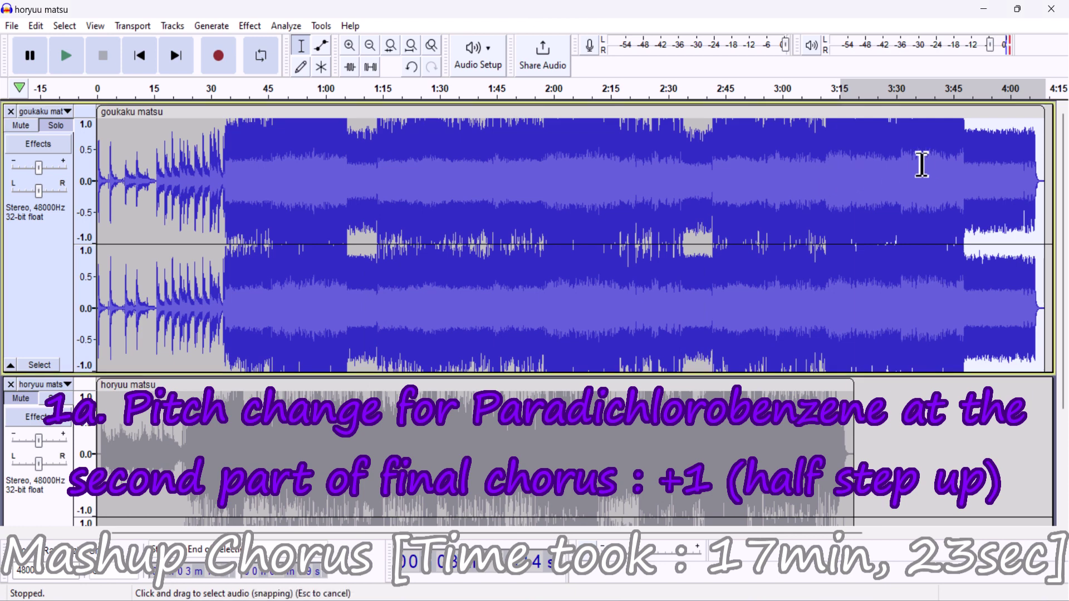
Play back the goukaku matsu track from about 3:12 to check the pitch change in the final chorus
key("space")
left_click(829, 163)
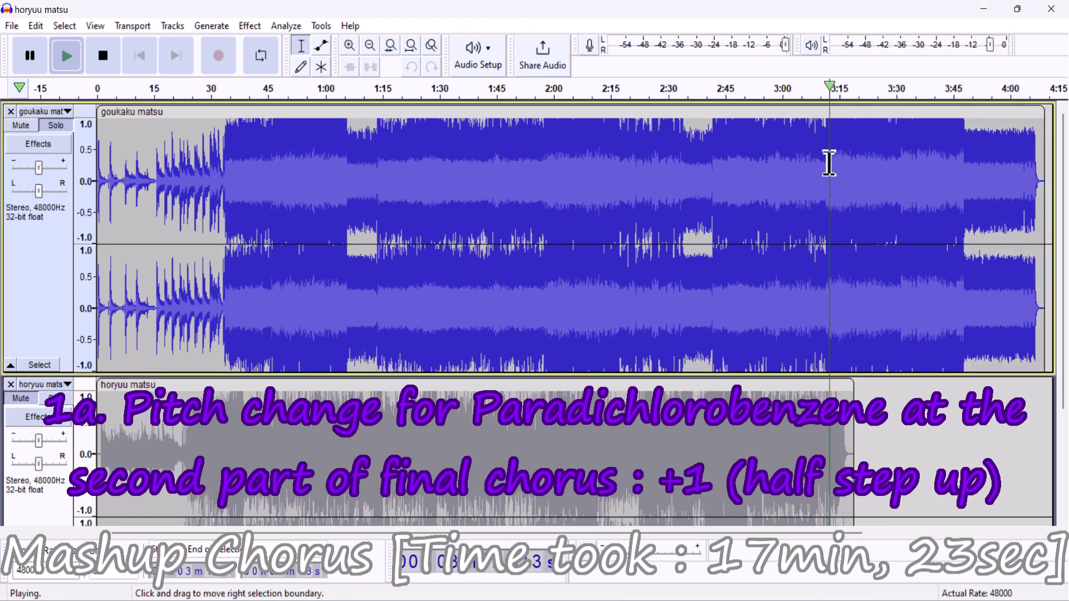
left_click(348, 47)
left_click(348, 47)
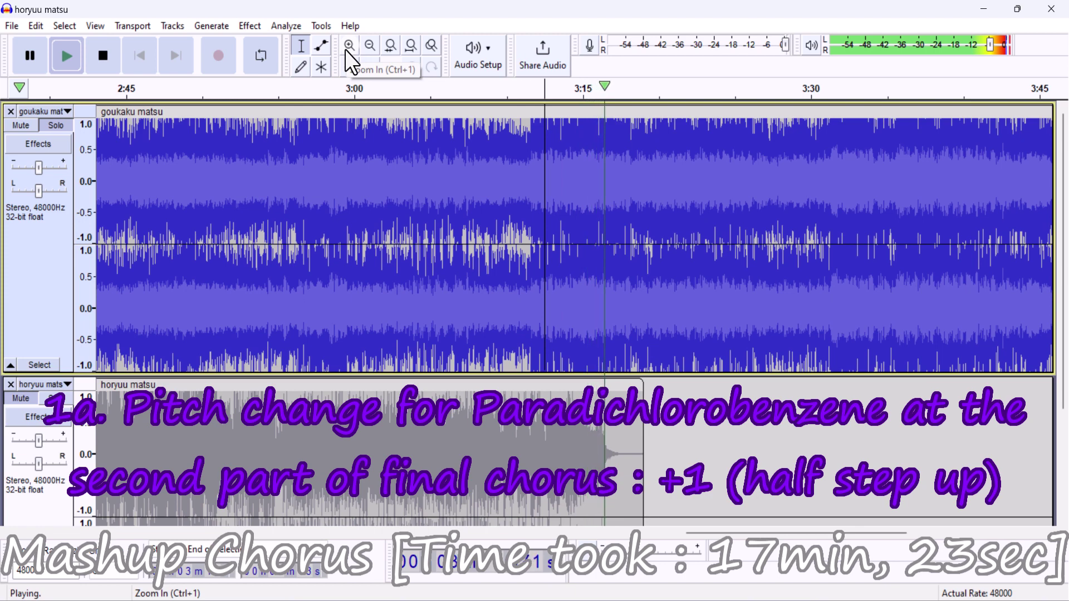
Lower the pitch of the horyuu matsu track by 1 semitone from about 2:26 to the end and play back the transition
left_click(407, 49)
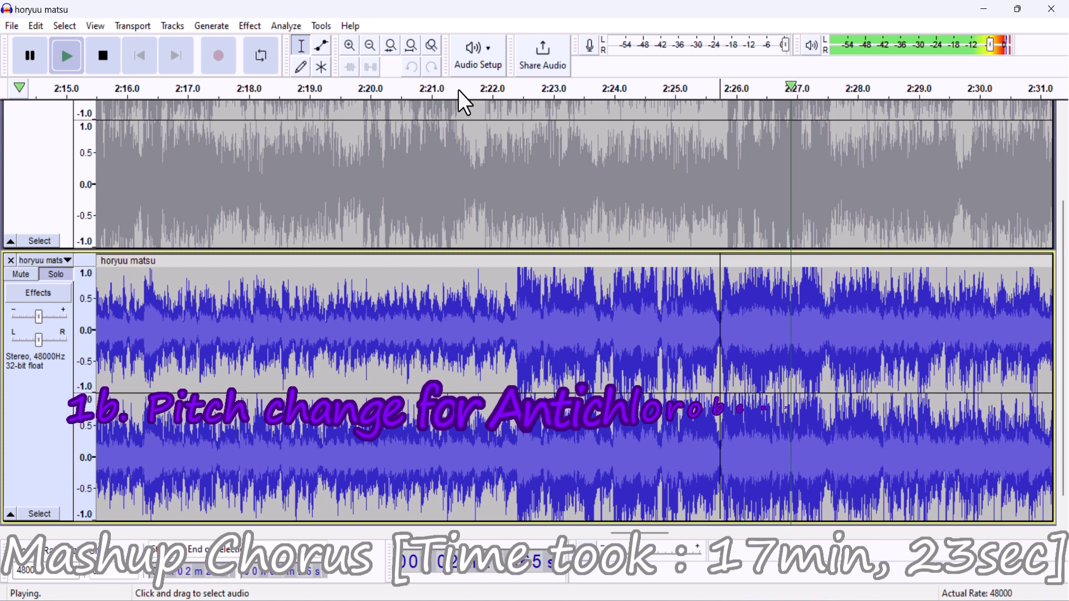
left_click(413, 49)
left_click_drag(668, 284, 876, 303)
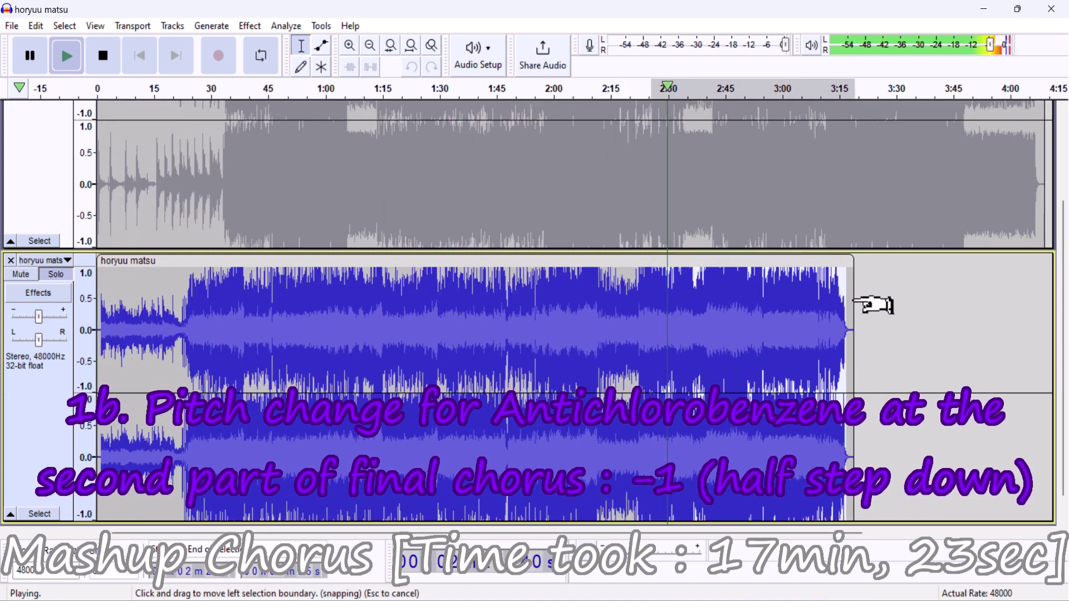
key("space")
left_click(257, 28)
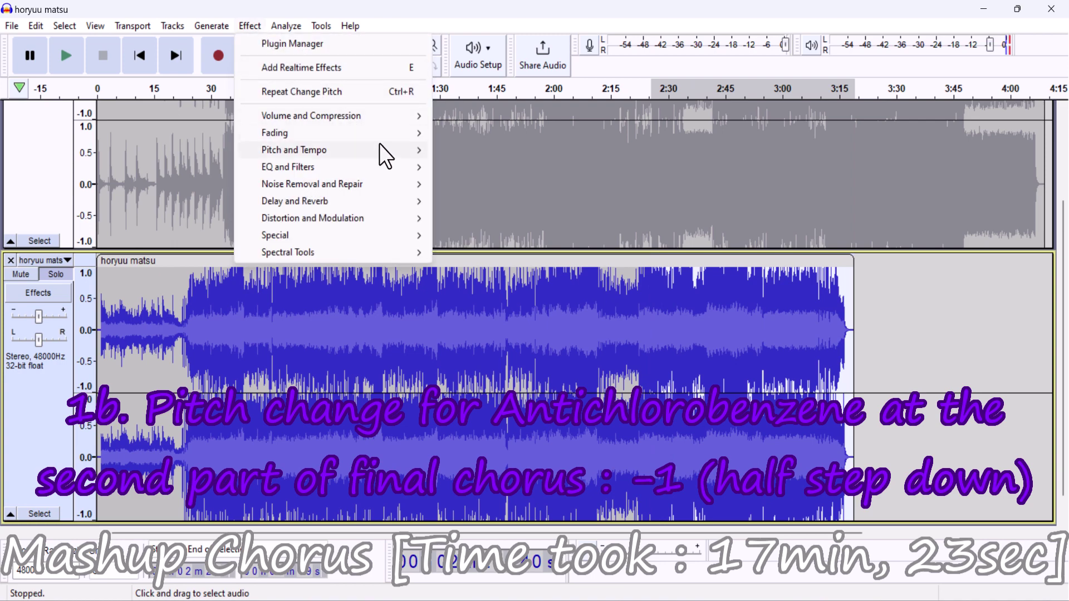
mouse_move(412, 151)
left_click(472, 155)
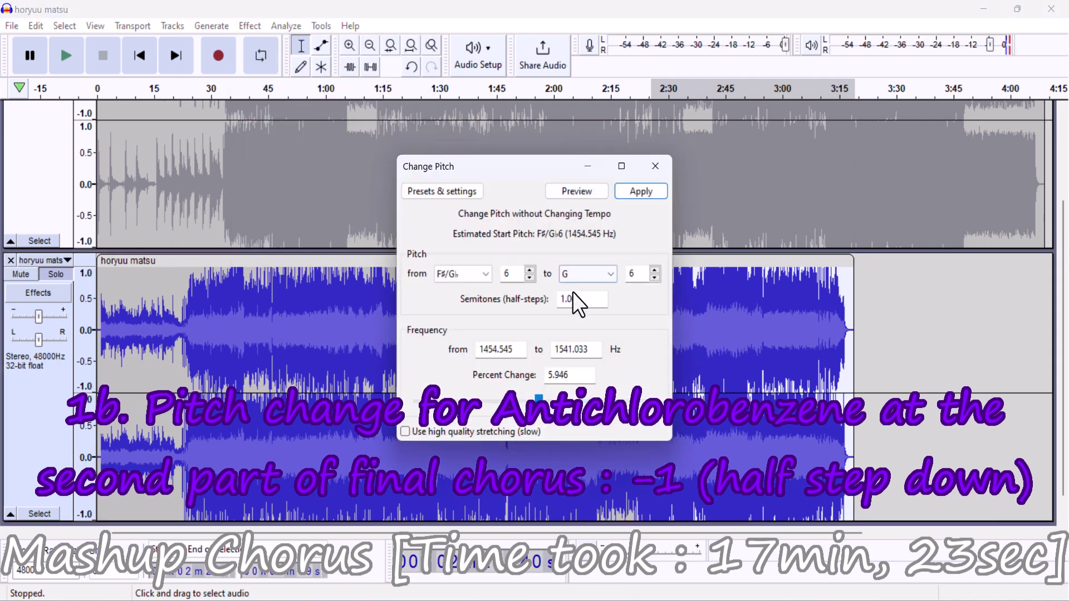
key("Return")
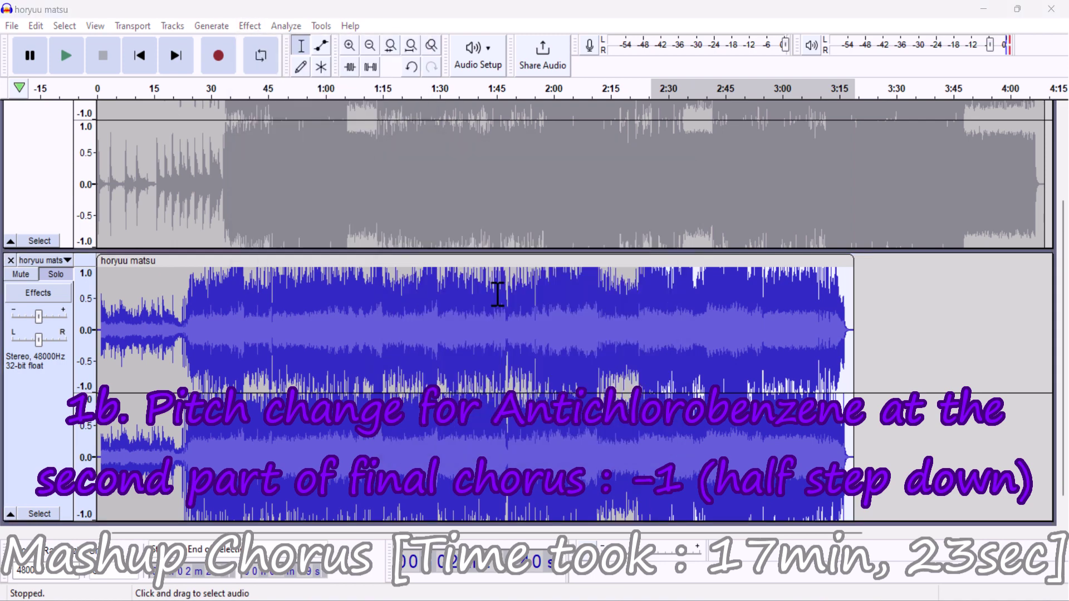
key("space")
left_click(646, 307)
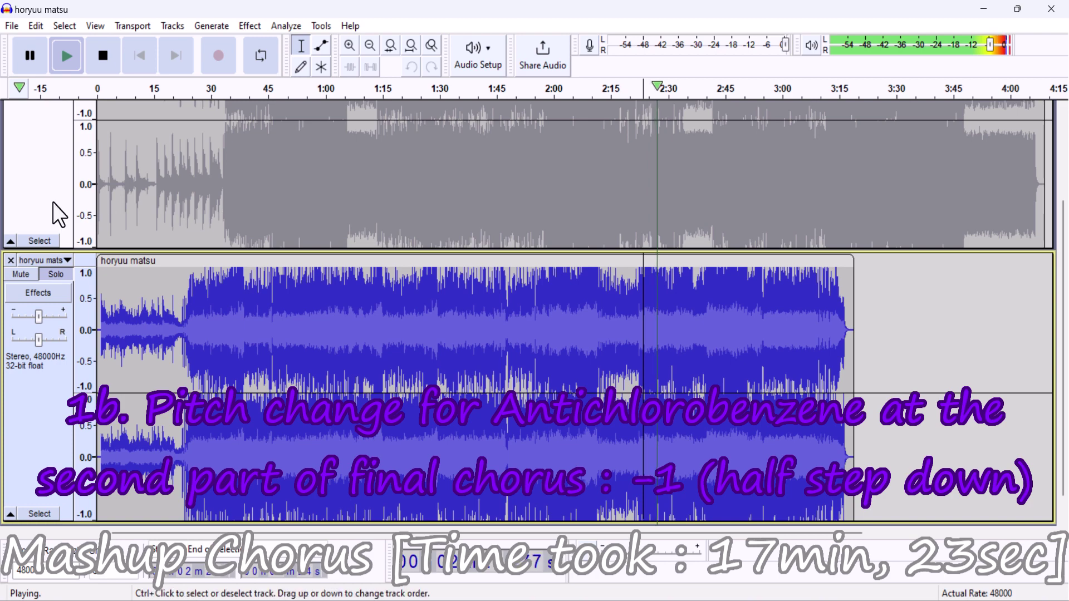
Solo the goukaku matsu track and play its intro from about 0:27
scroll(52, 201, "up", 3)
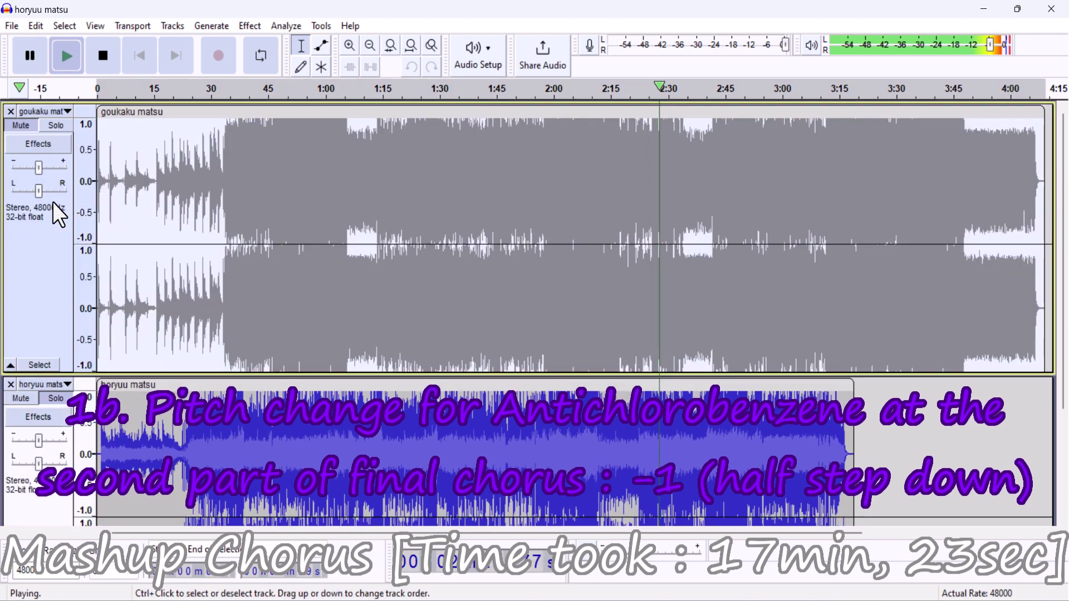
left_click(57, 129)
key("space")
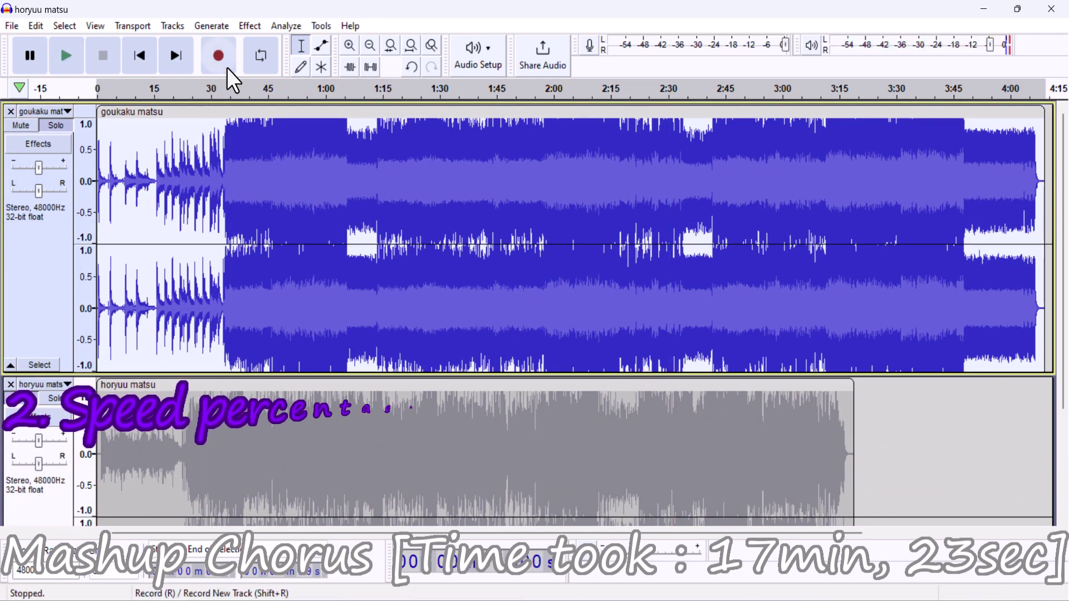
left_click(201, 167)
key("space")
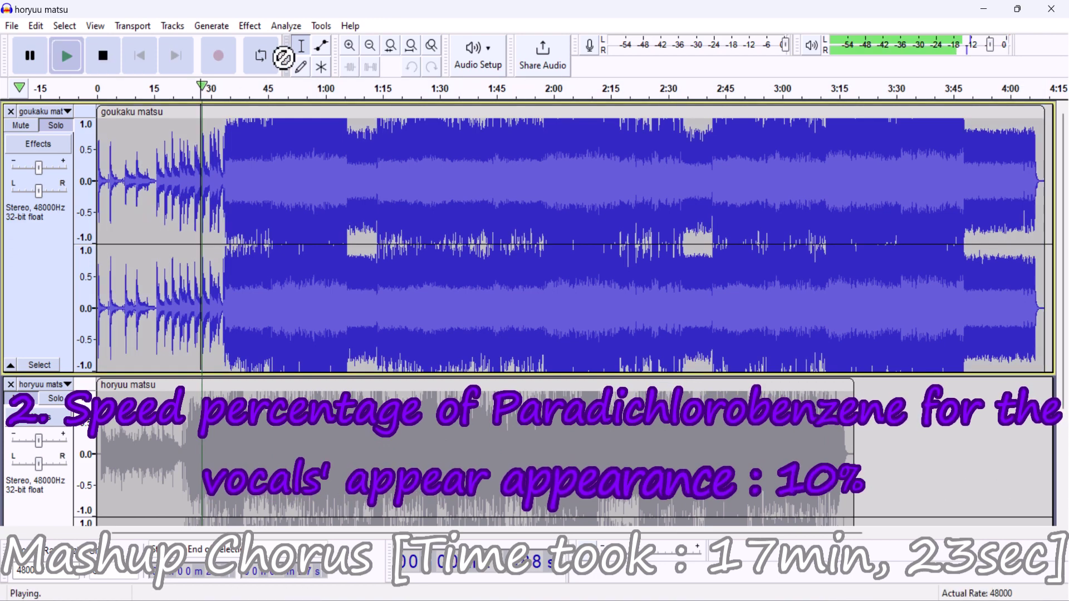
Place the cursor on the beat at about 31.9 s in the goukaku matsu intro and check it by playback
left_click(347, 46)
left_click(347, 46)
left_click(347, 46)
left_click(347, 46)
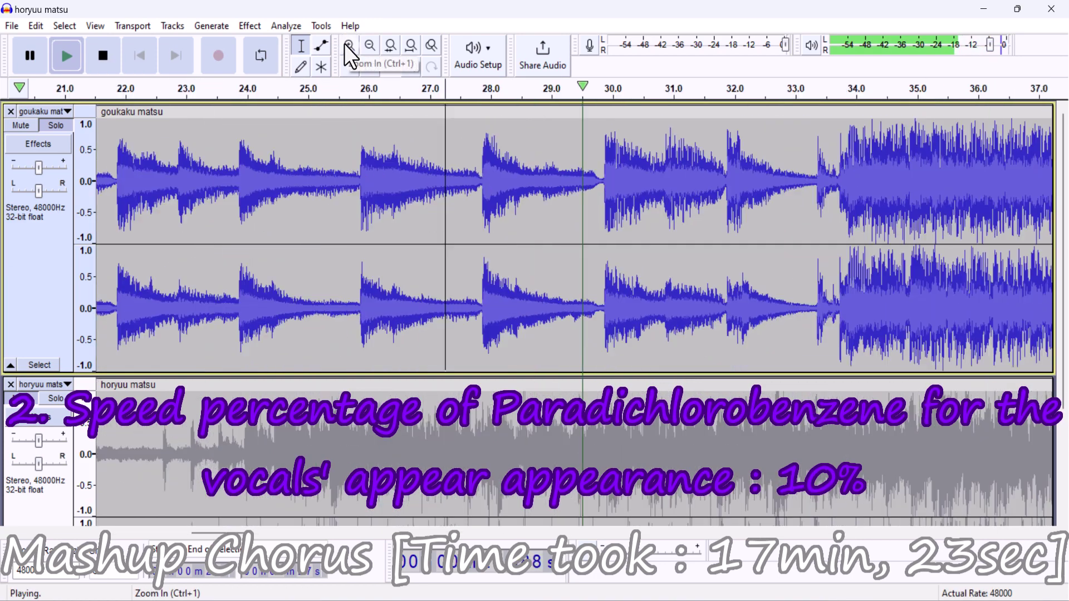
left_click(348, 45)
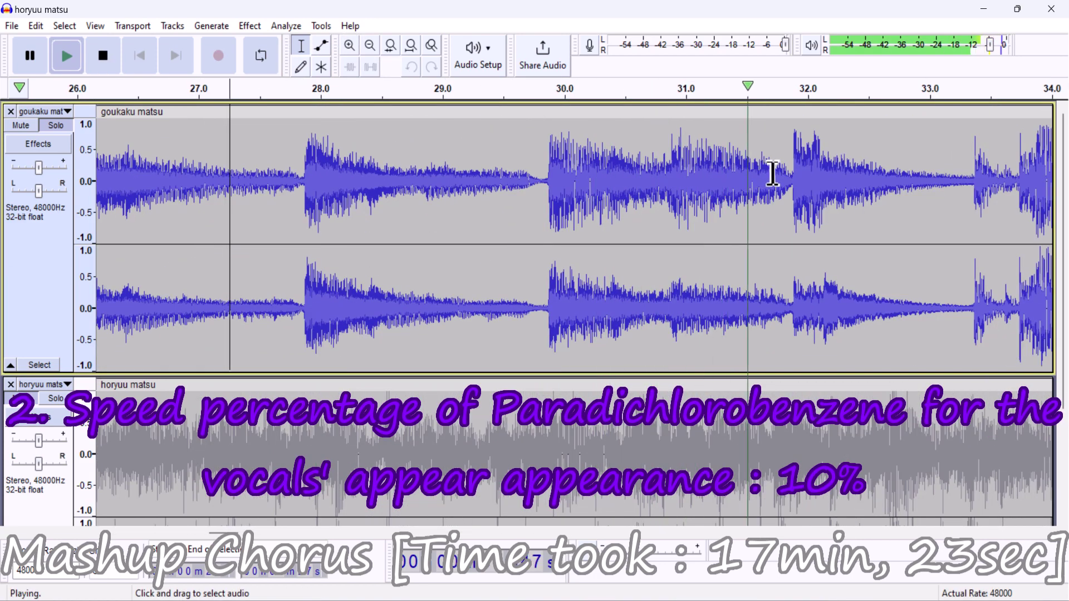
left_click(793, 179)
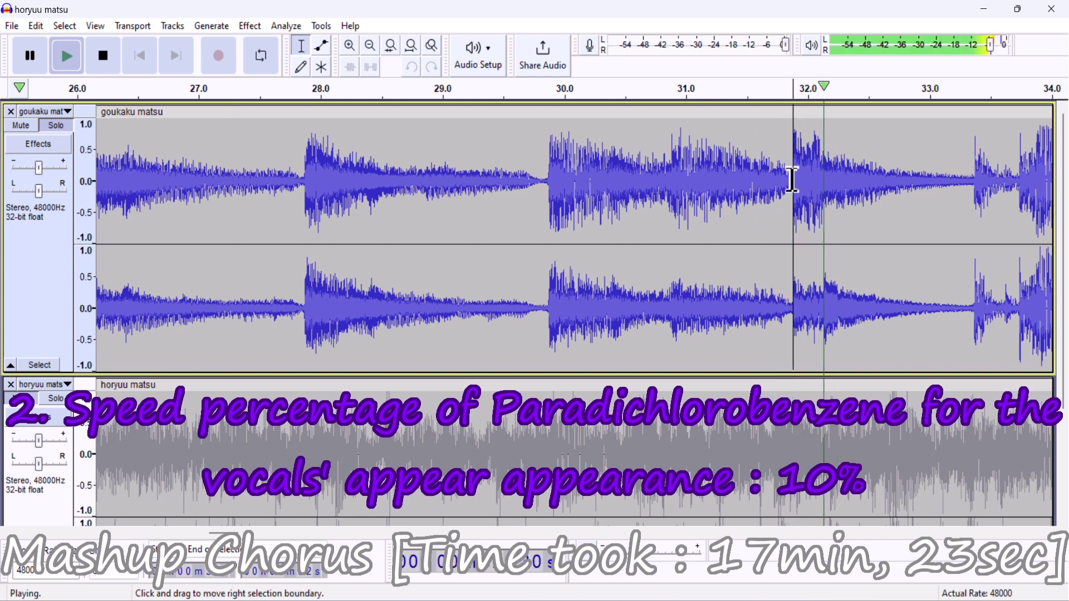
key("space")
key("space")
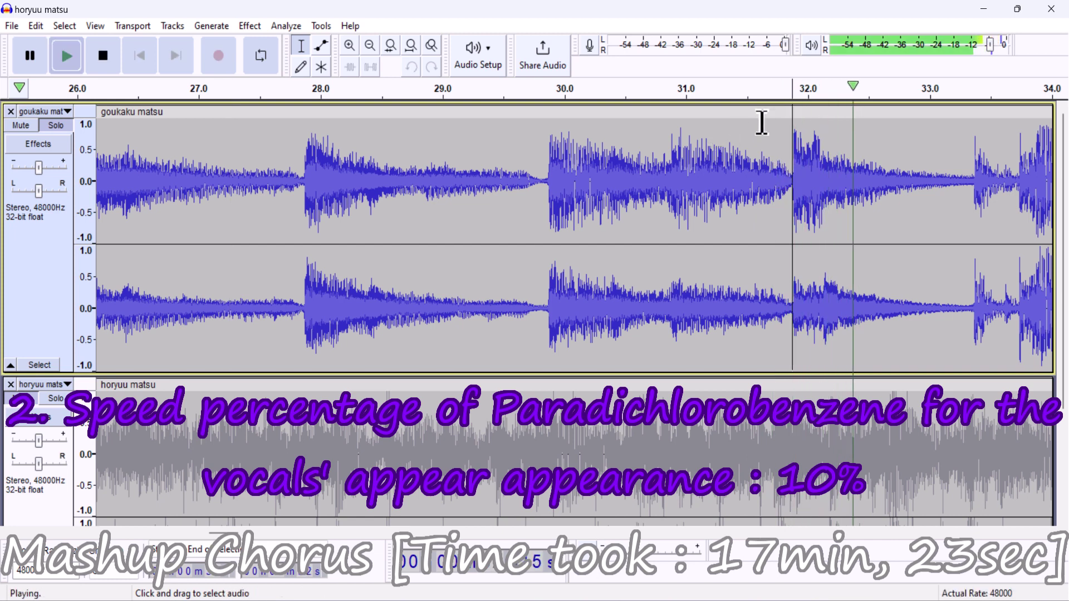
Increase the tempo of the goukaku matsu track by 10 percent from about 31.9 s to the end
left_click(411, 46)
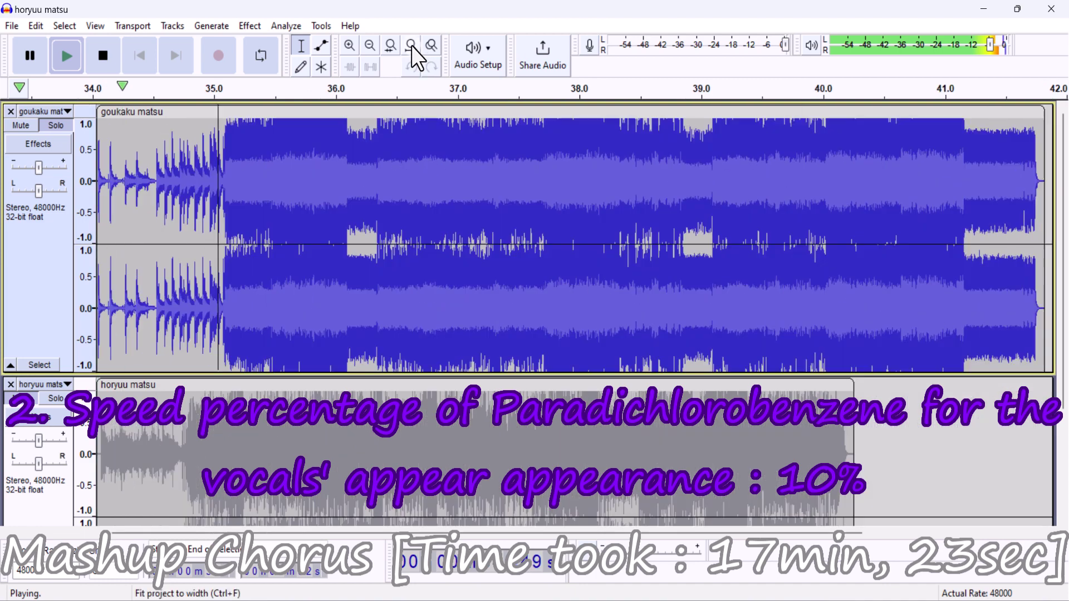
left_click_drag(218, 162, 1022, 178)
key("space")
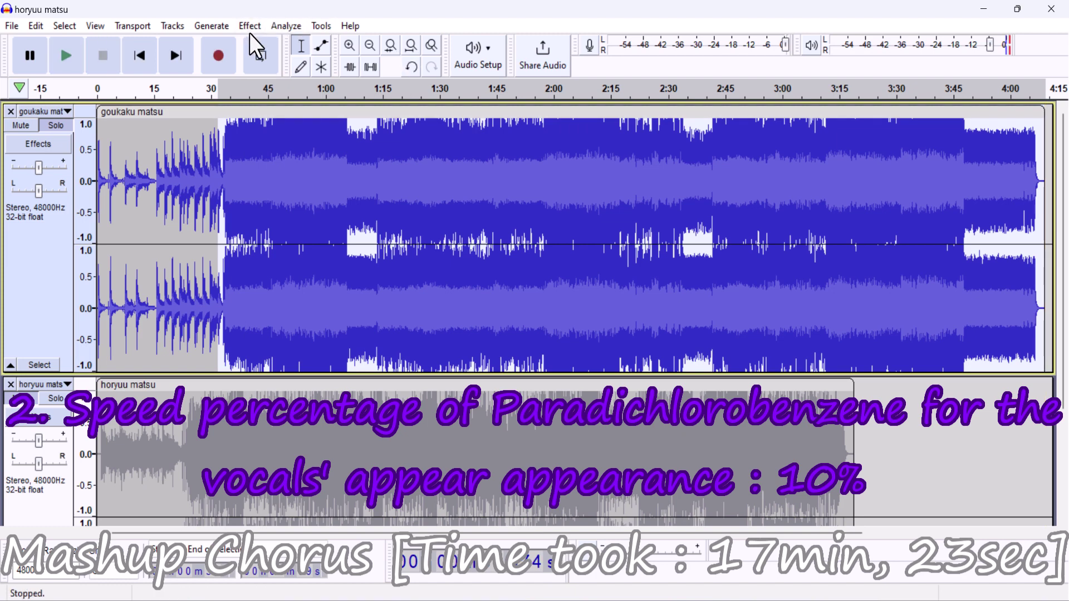
left_click(249, 27)
mouse_move(359, 149)
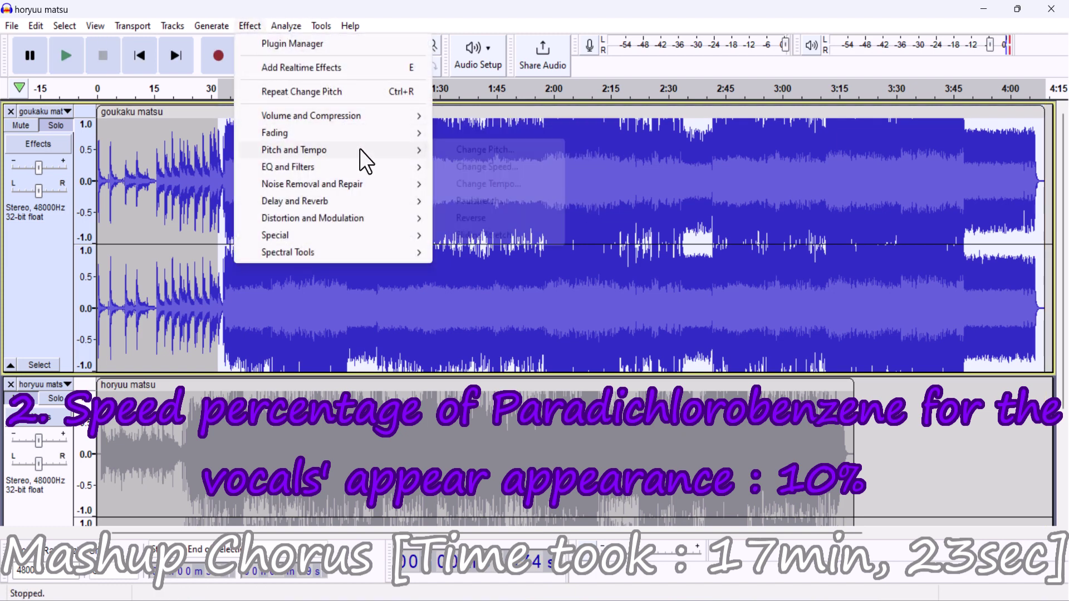
left_click(499, 182)
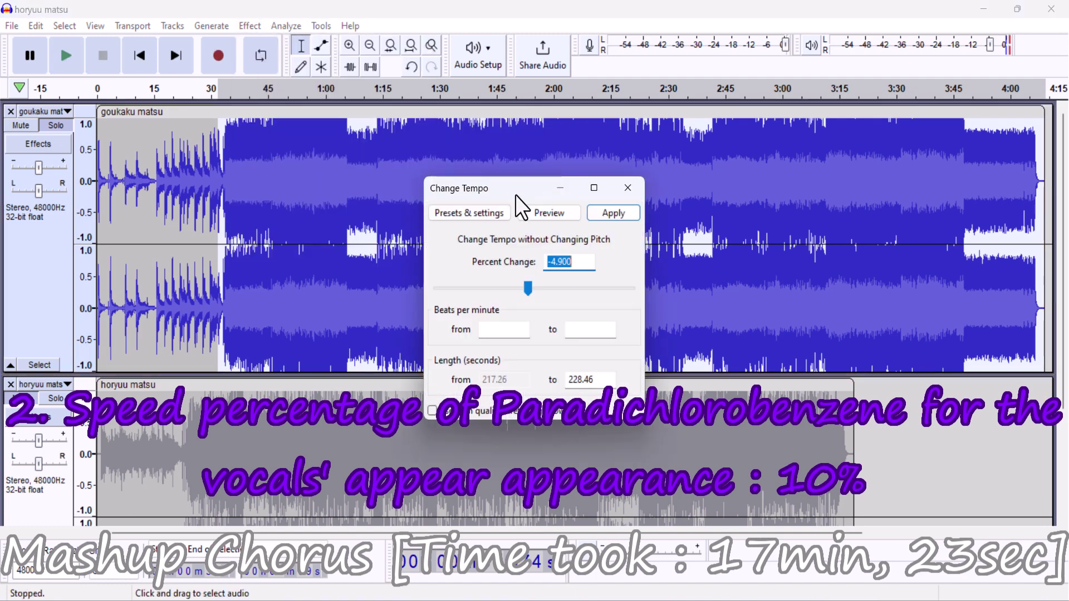
type("10")
key("Return")
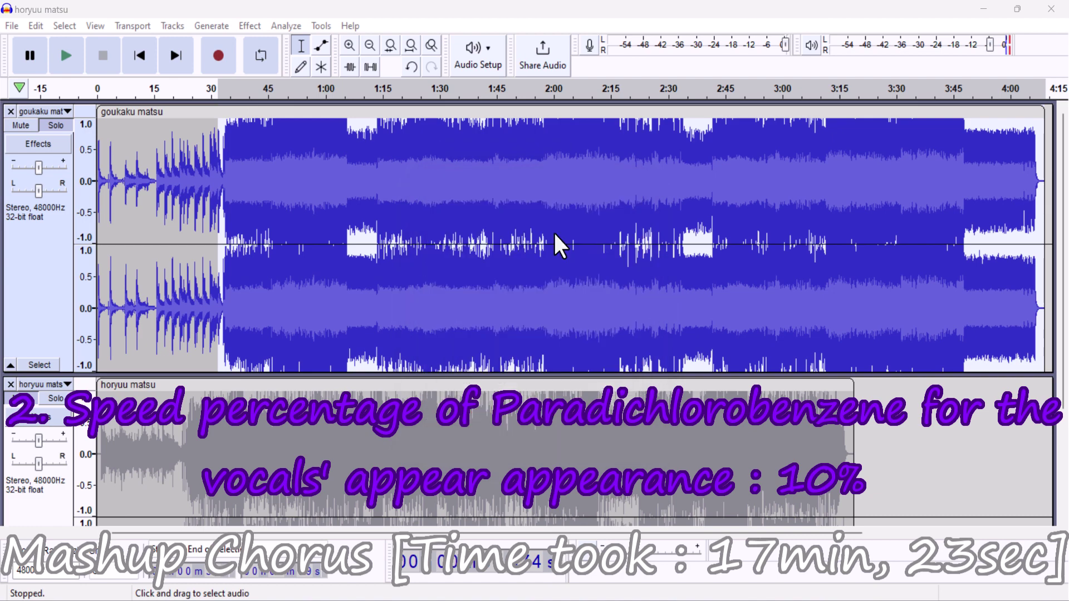
Play back the goukaku matsu track from about 0:31 to check the tempo change
left_click(215, 192)
key("space")
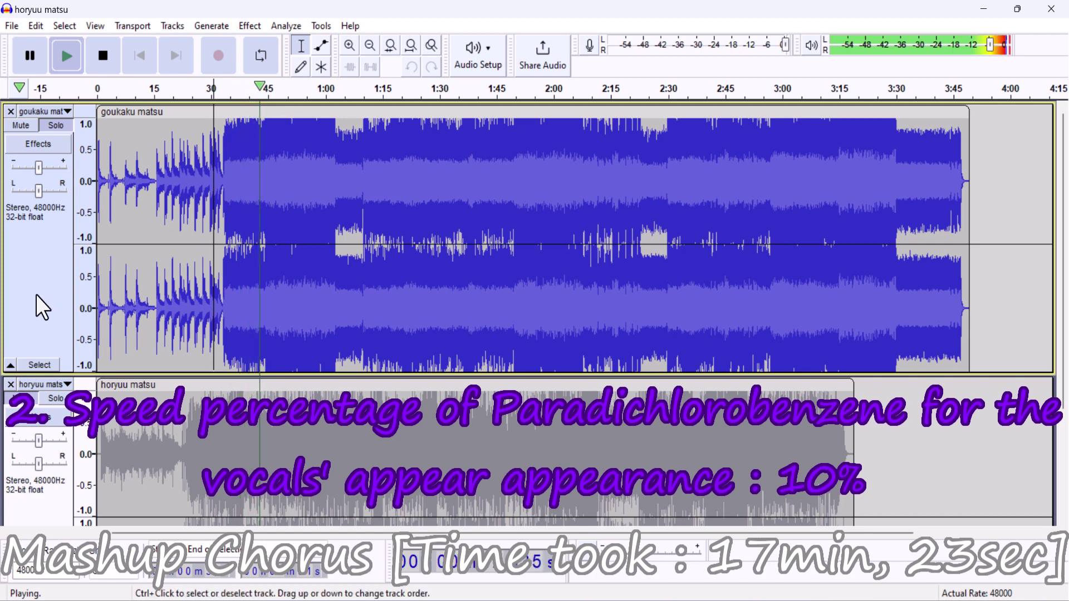
key("space")
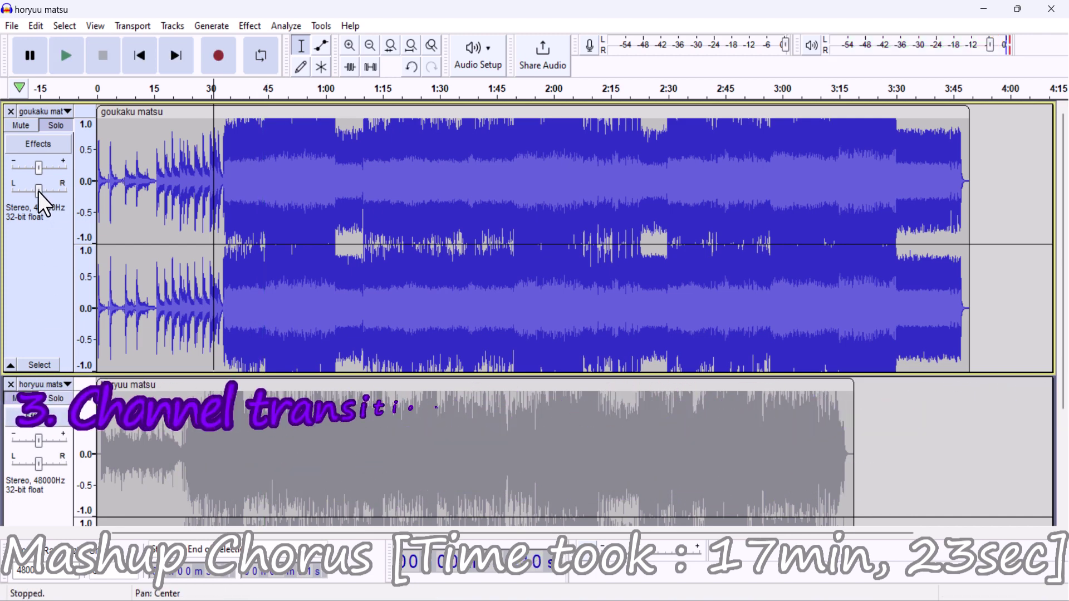
Pan the goukaku matsu track 50% left and place a duplicate directly below it, panned 50% right
left_click_drag(37, 192, 25, 190)
left_click(34, 254)
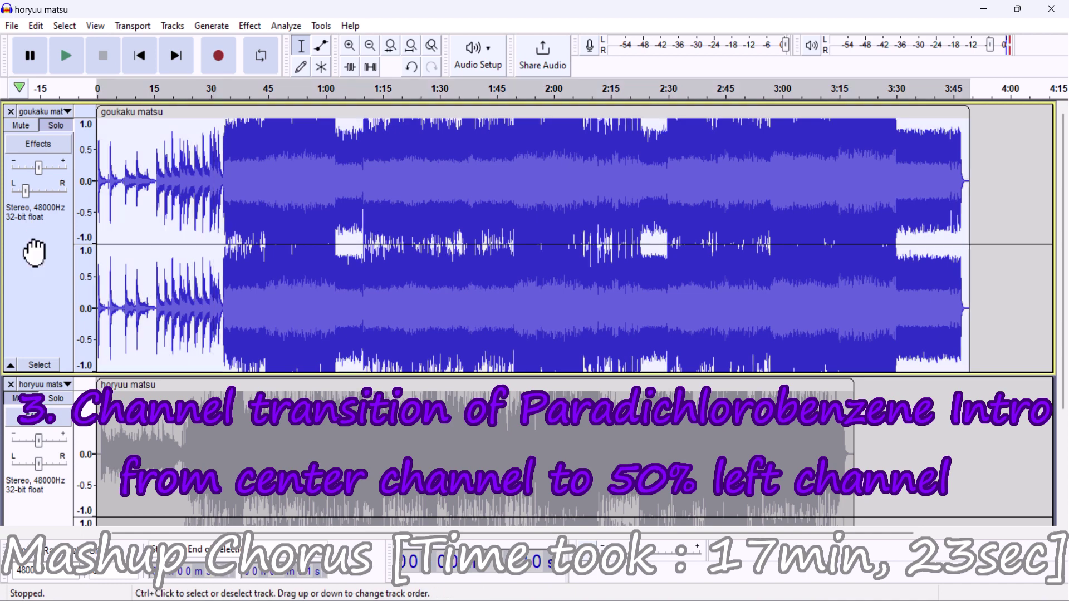
scroll(33, 253, "down", 3)
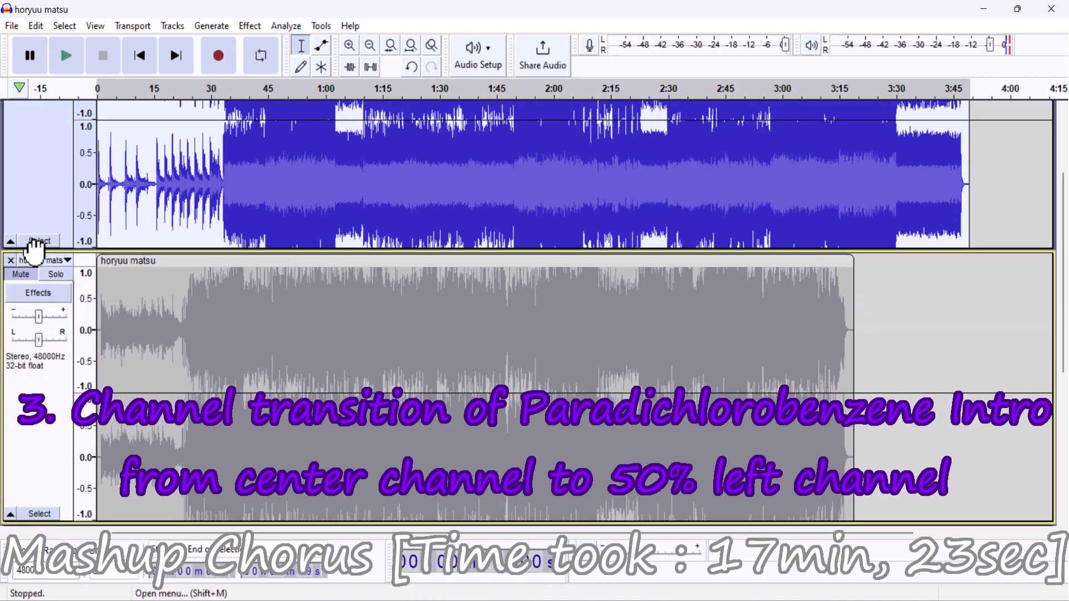
left_click_drag(34, 250, 33, 238)
left_click_drag(48, 161, 52, 203)
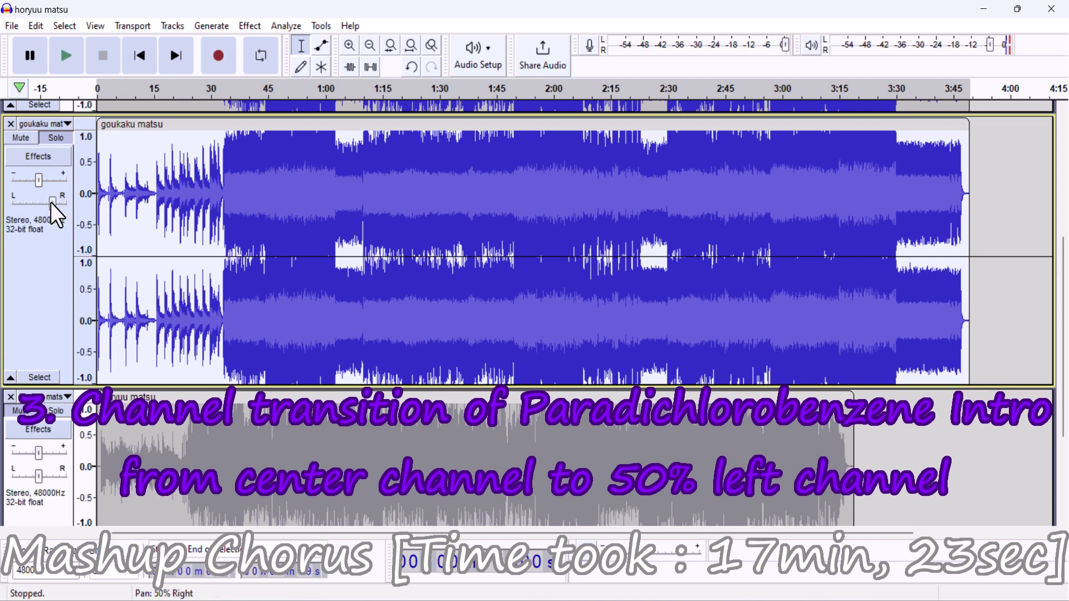
Play back the lower goukaku matsu copy from about 0:22 and reset its pan to center
left_click(179, 176)
key("space")
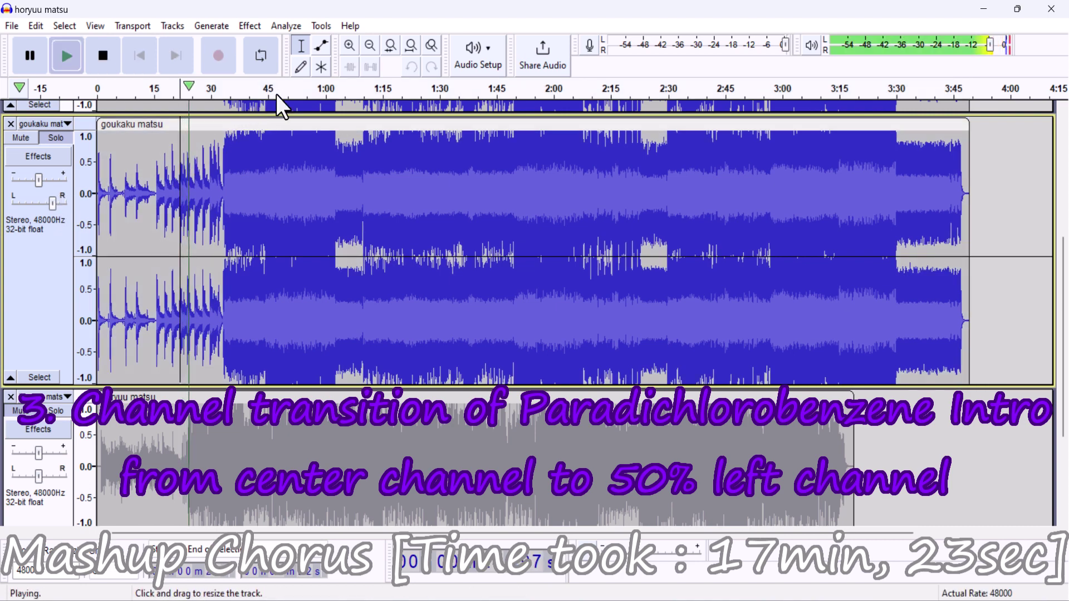
left_click(345, 49)
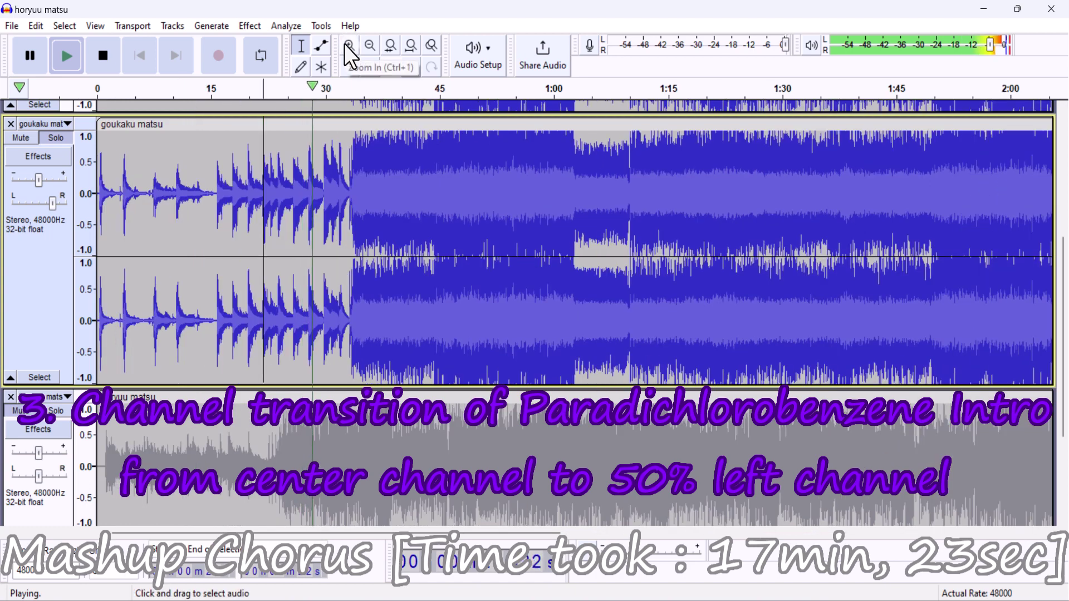
key("space")
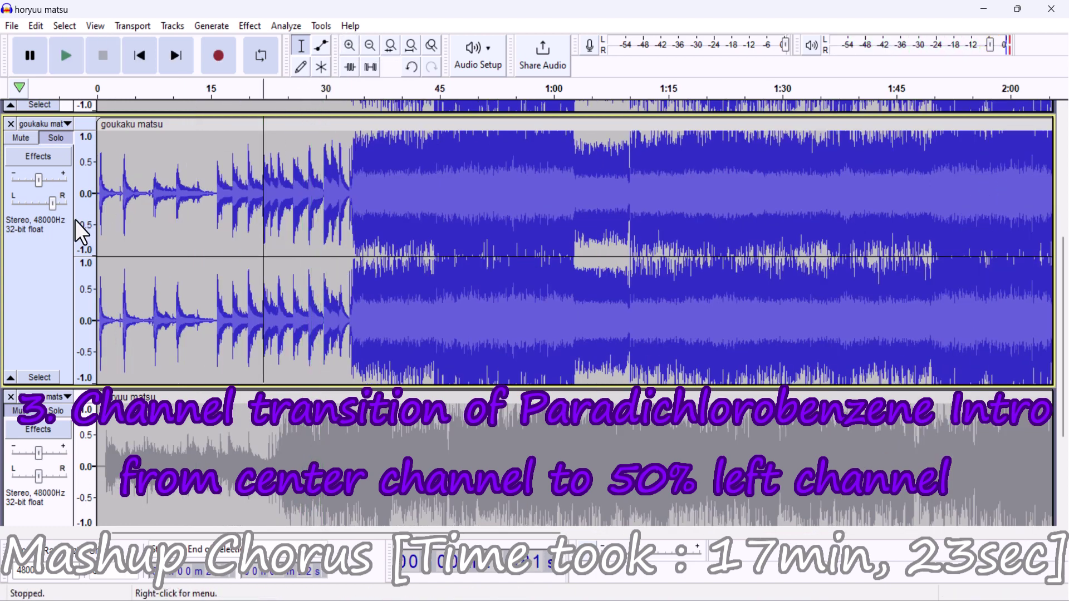
left_click(48, 205)
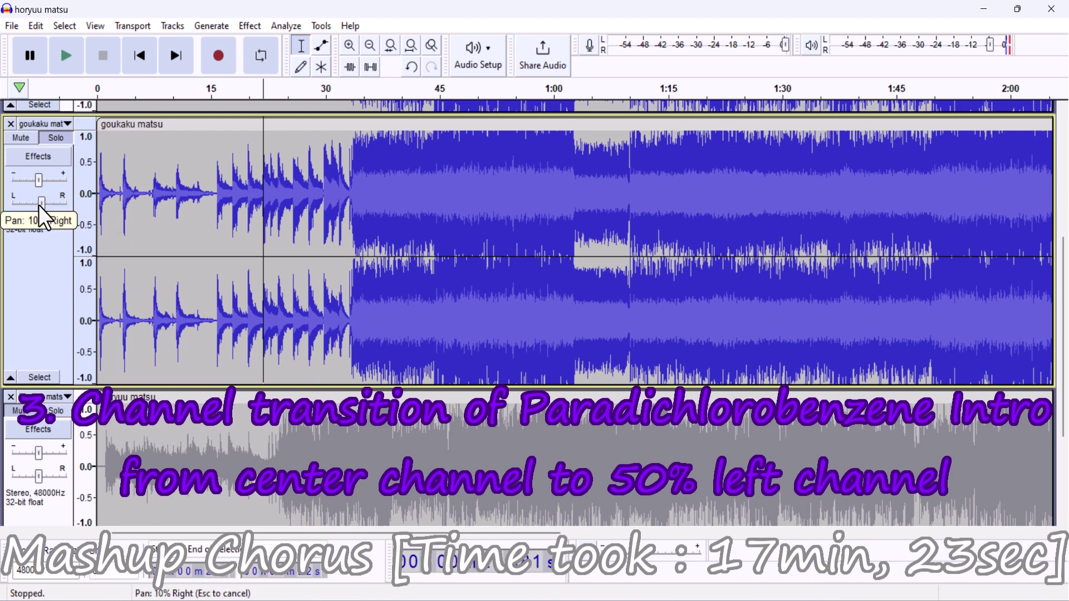
left_click_drag(38, 206, 38, 205)
Play back the lower goukaku matsu copy from about 0:31 to find where the intro transition begins
left_click(333, 169)
key("space")
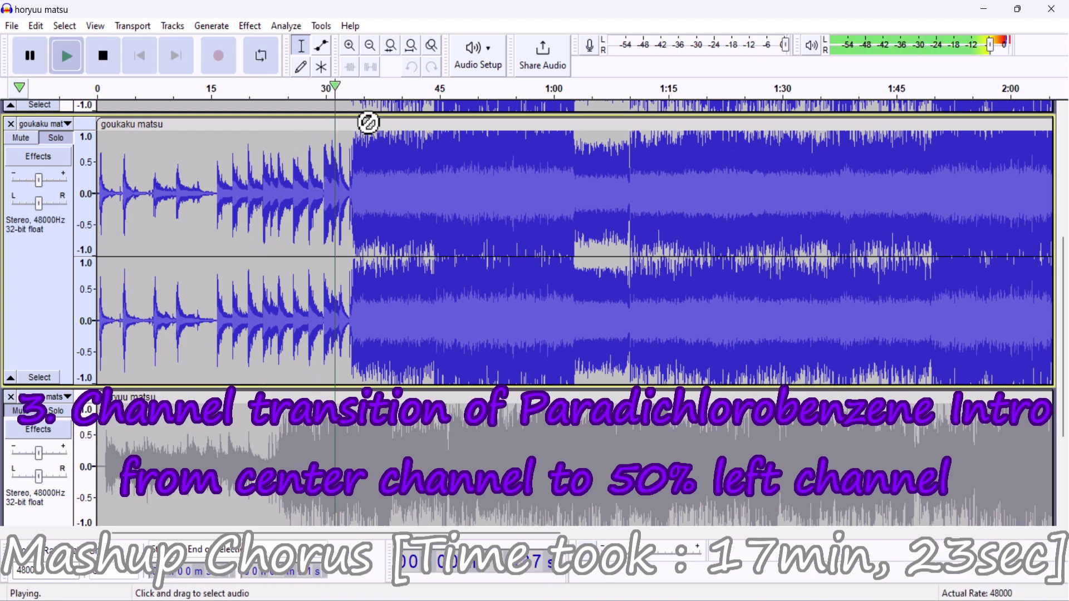
key("space")
left_click(350, 52)
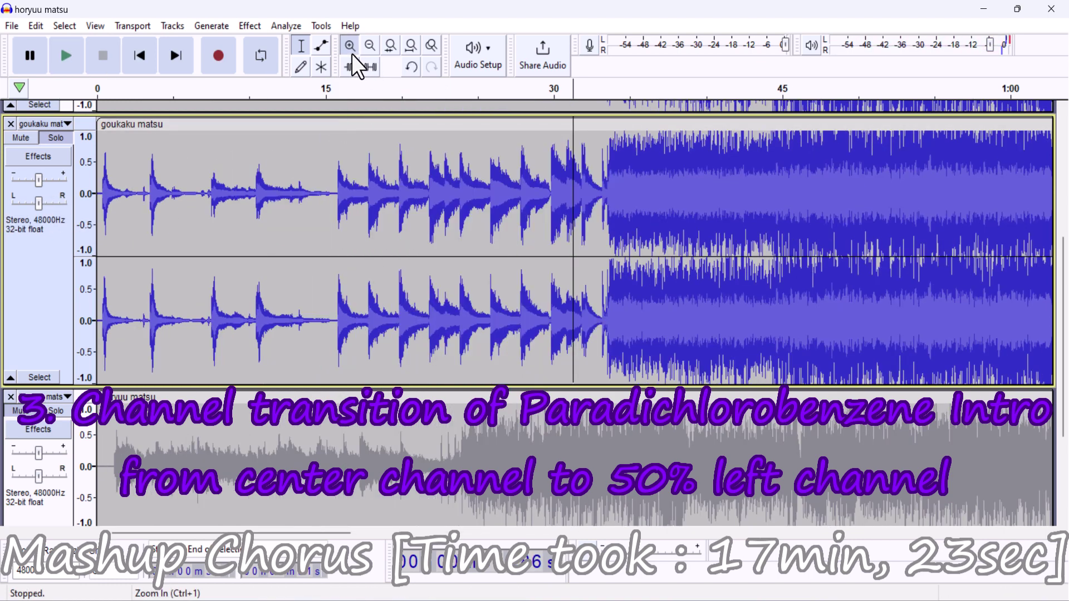
left_click(351, 53)
left_click(351, 53)
left_click(351, 53)
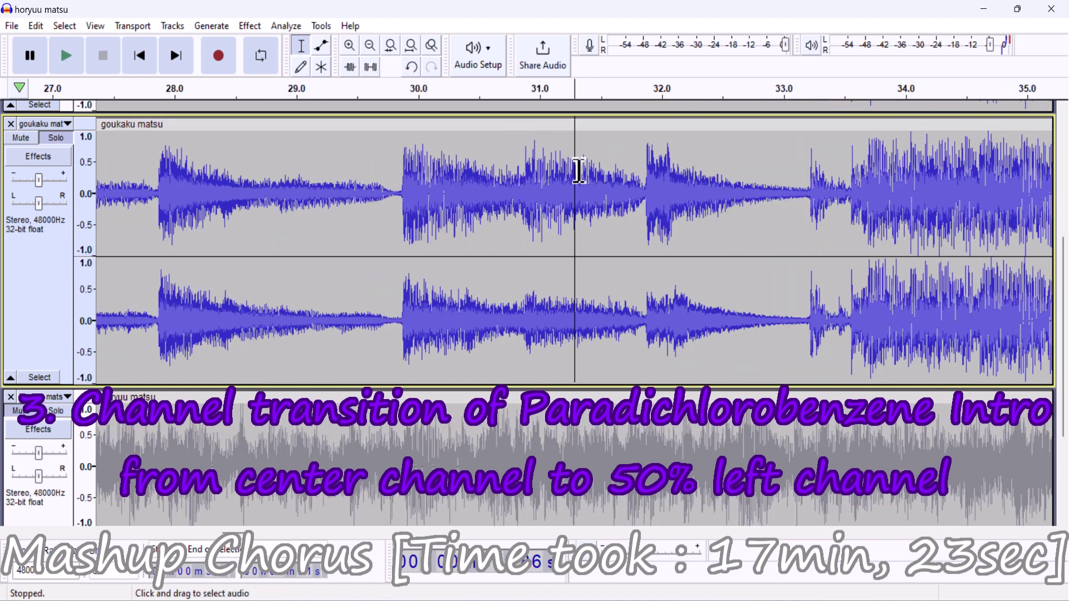
Delete everything in the lower, center-panned goukaku matsu copy from about 31.9 s to the end
left_click(644, 187)
key("space")
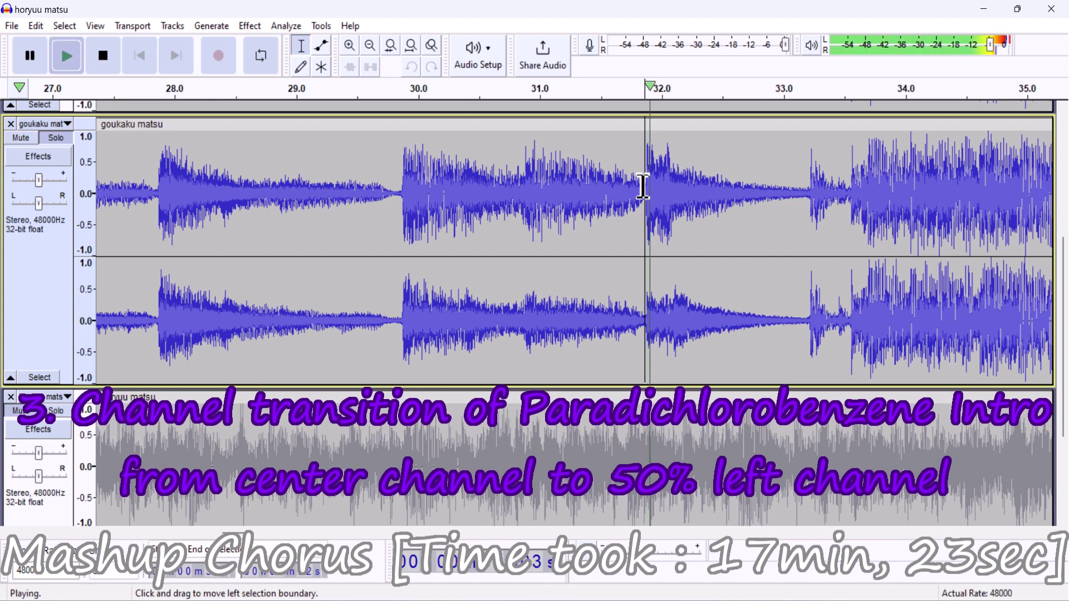
key("space")
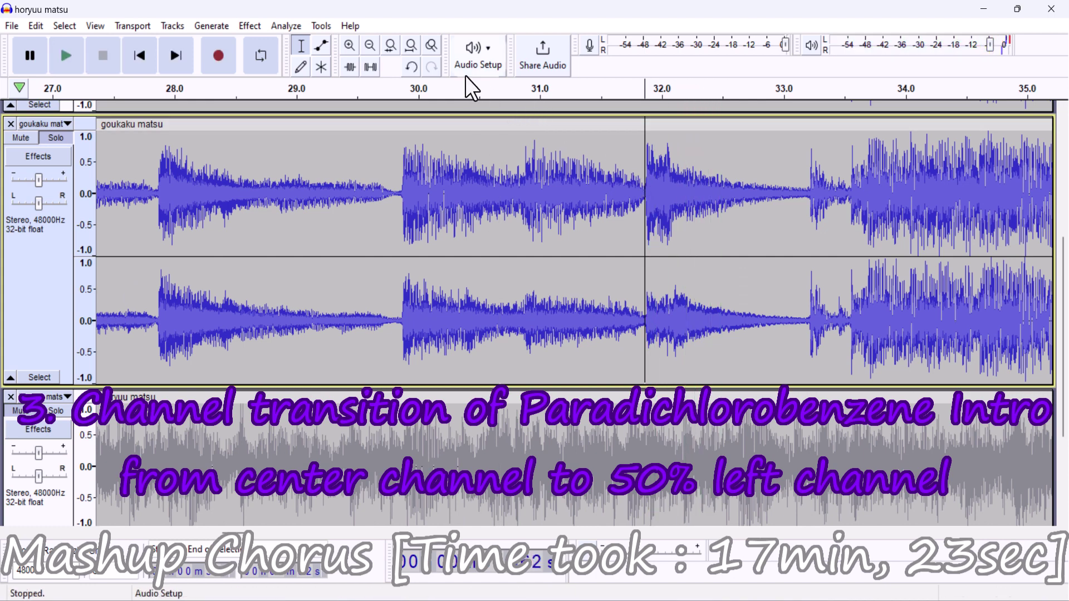
left_click(412, 47)
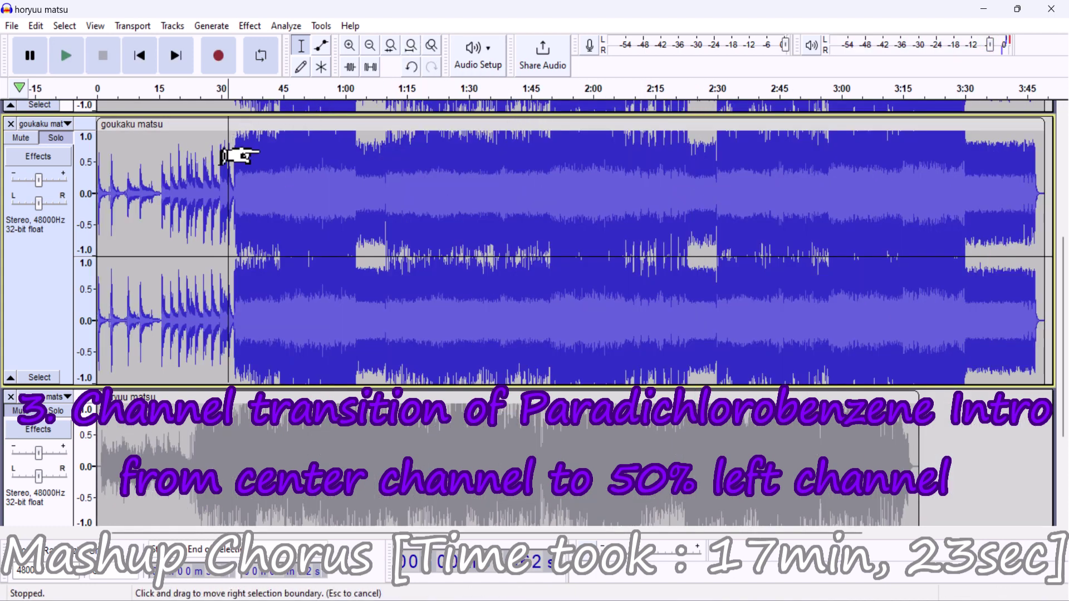
left_click_drag(239, 156, 1044, 181)
key("Delete")
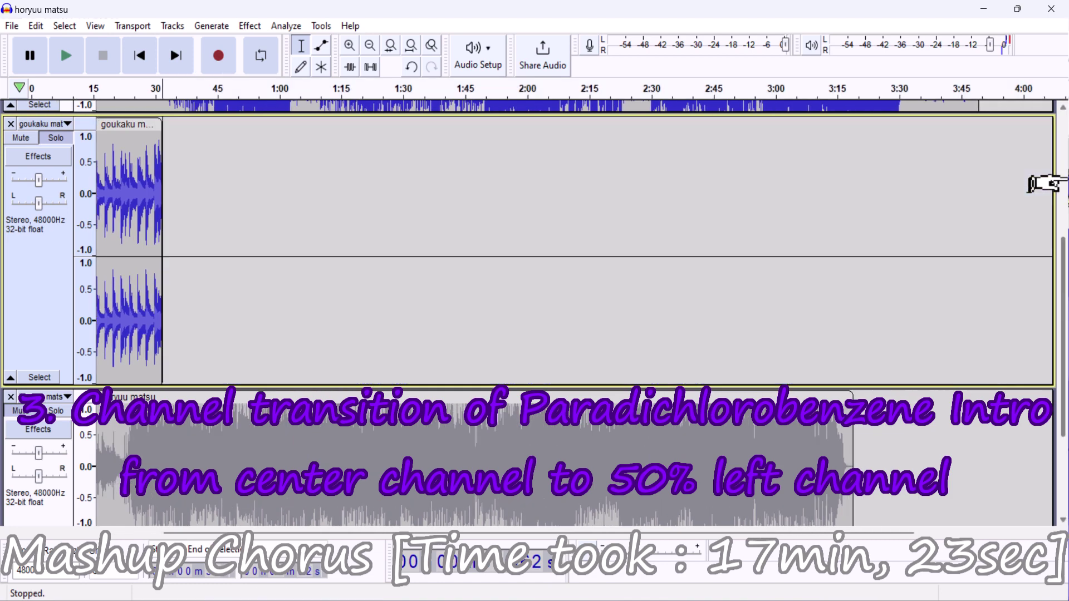
key("ctrl+z")
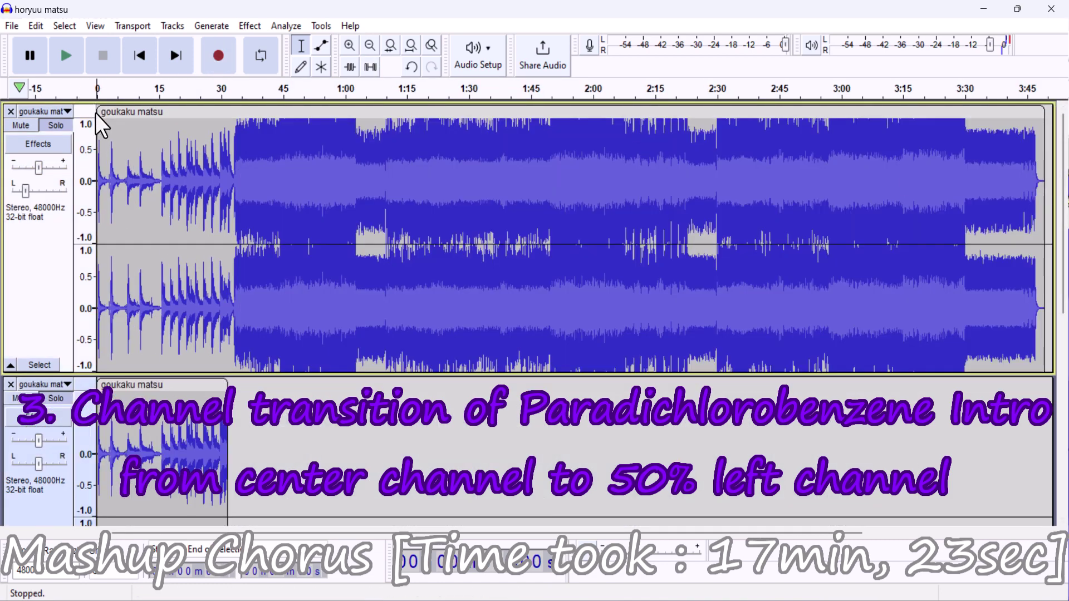
Trim the left-panned goukaku matsu track so it starts at about 31.9 s, and play back the transition
left_click_drag(96, 112, 229, 121)
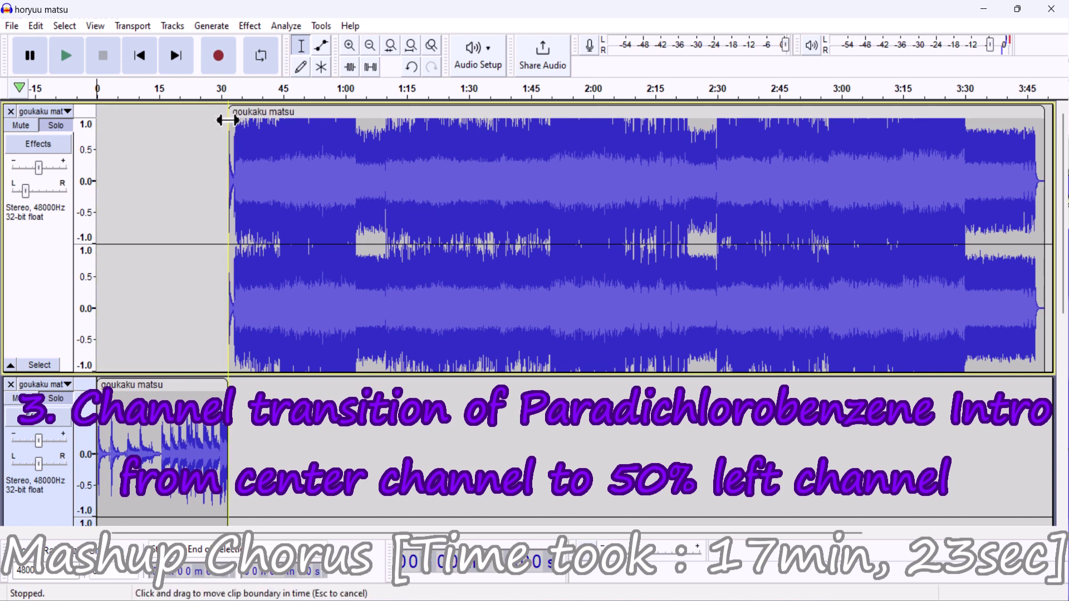
left_click(219, 120)
key("space")
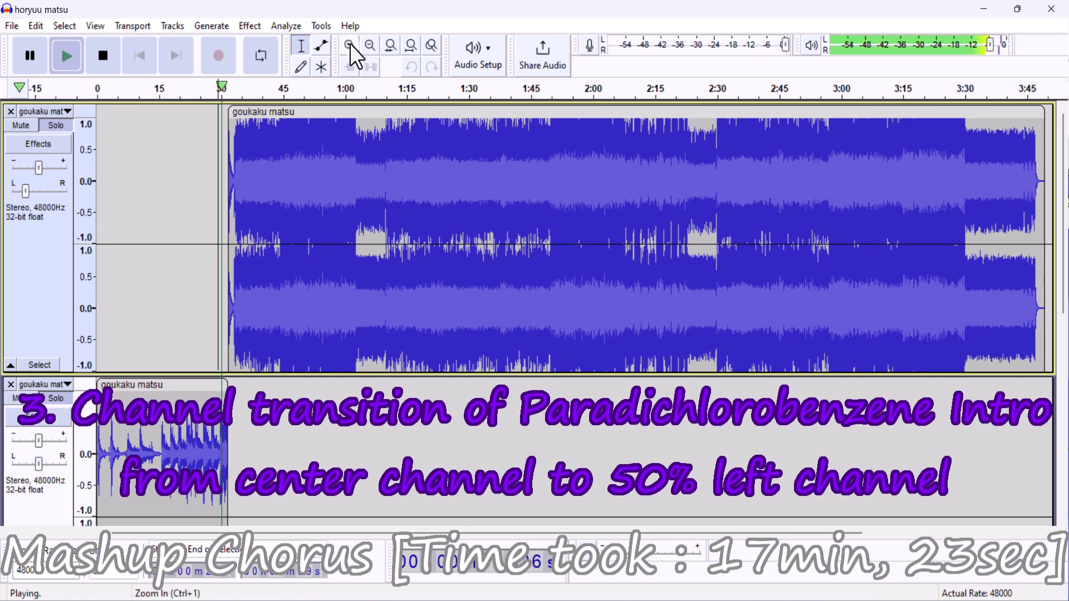
left_click(349, 48)
left_click(349, 47)
left_click(349, 47)
left_click(350, 48)
left_click(350, 47)
left_click(350, 48)
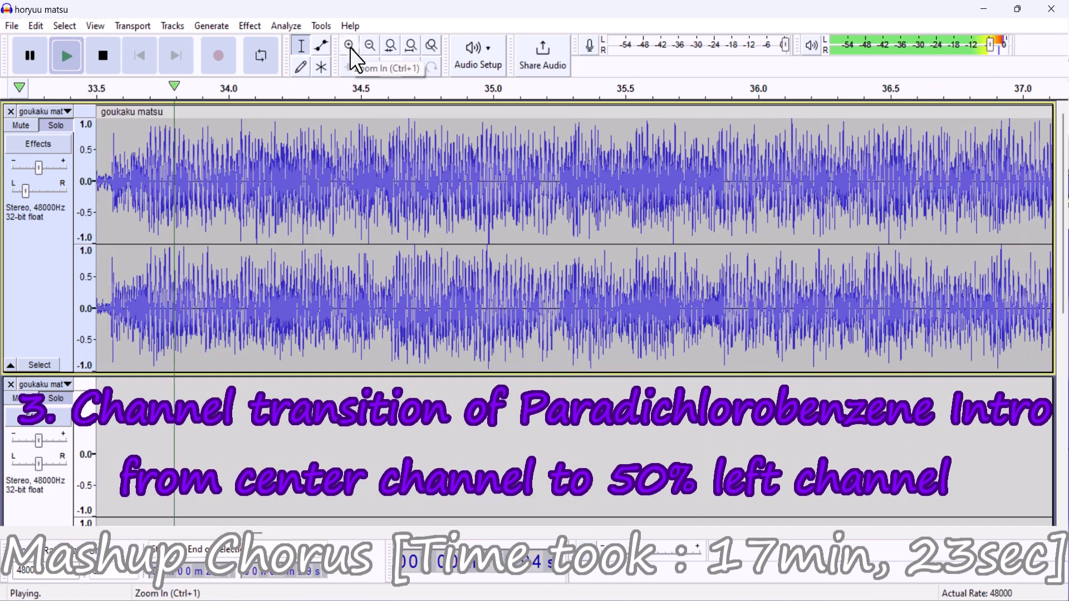
left_click(412, 49)
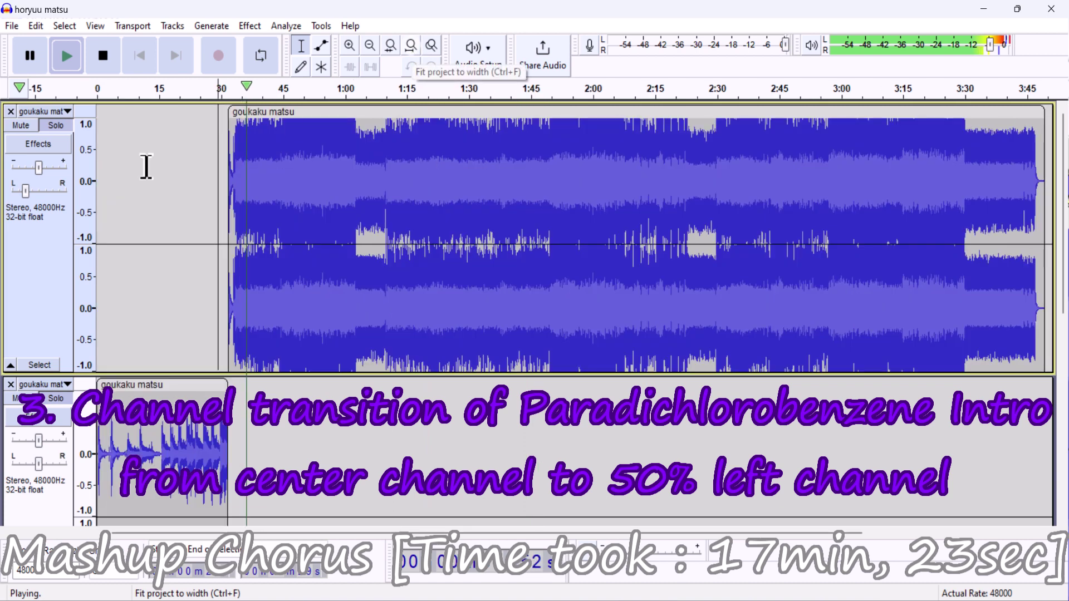
key("space")
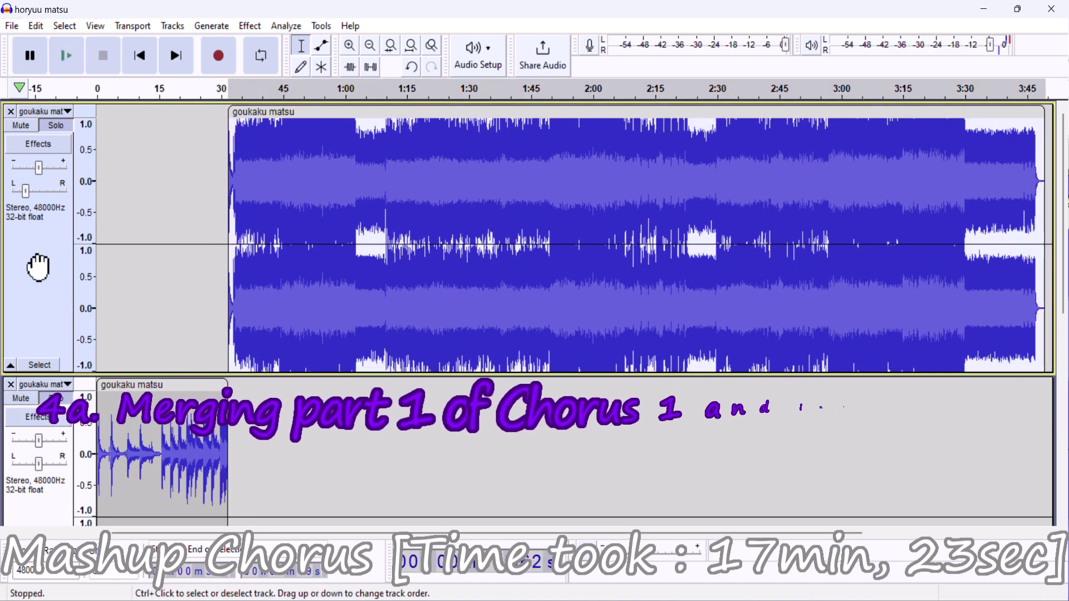
Duplicate the trimmed left-panned goukaku matsu track directly below it and mute the copy
scroll(38, 268, "down", 5)
left_click_drag(37, 268, 136, 236)
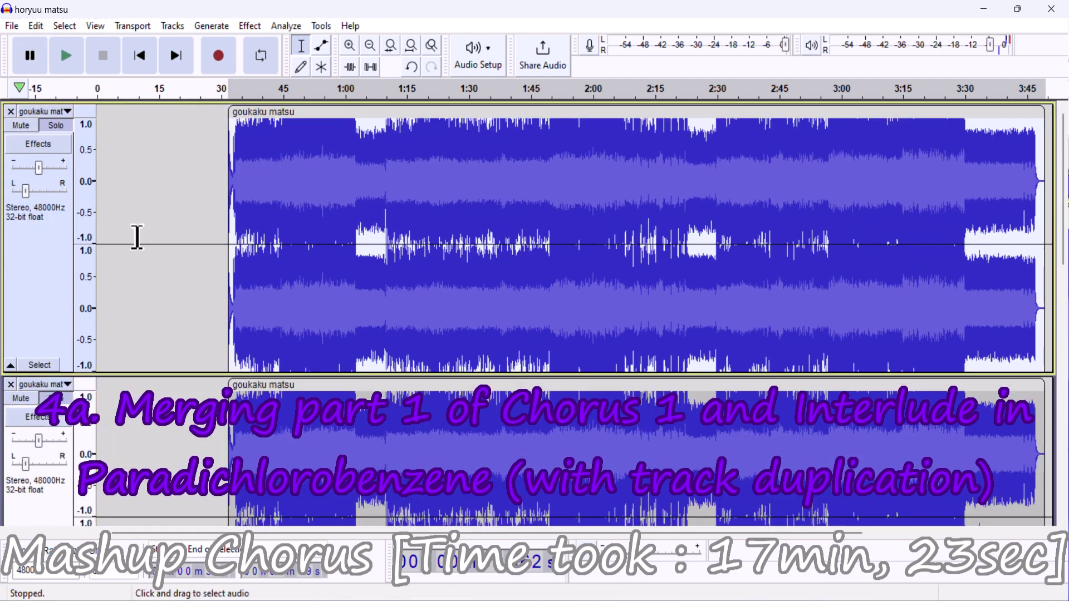
left_click(35, 398)
Play back the upper goukaku matsu track from about 0:36 to locate the next section to merge
left_click(244, 206)
key("space")
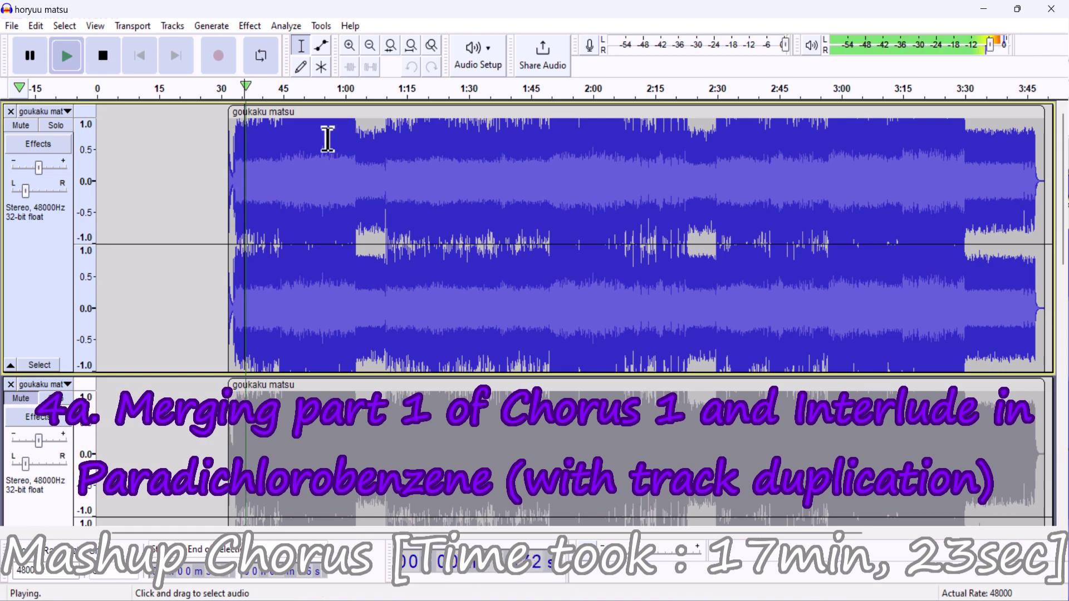
left_click(372, 49)
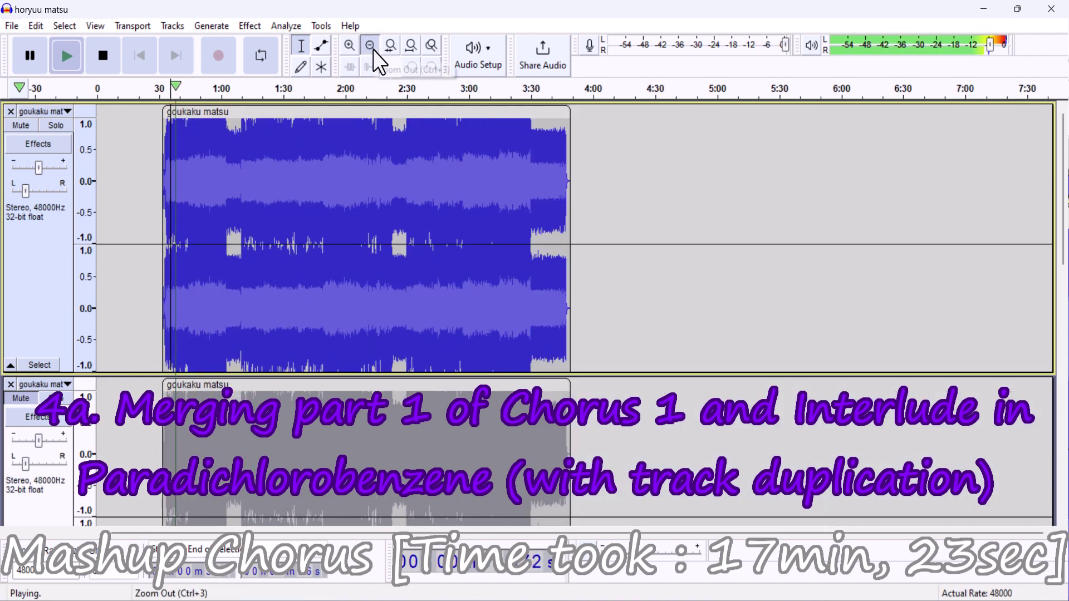
left_click(373, 49)
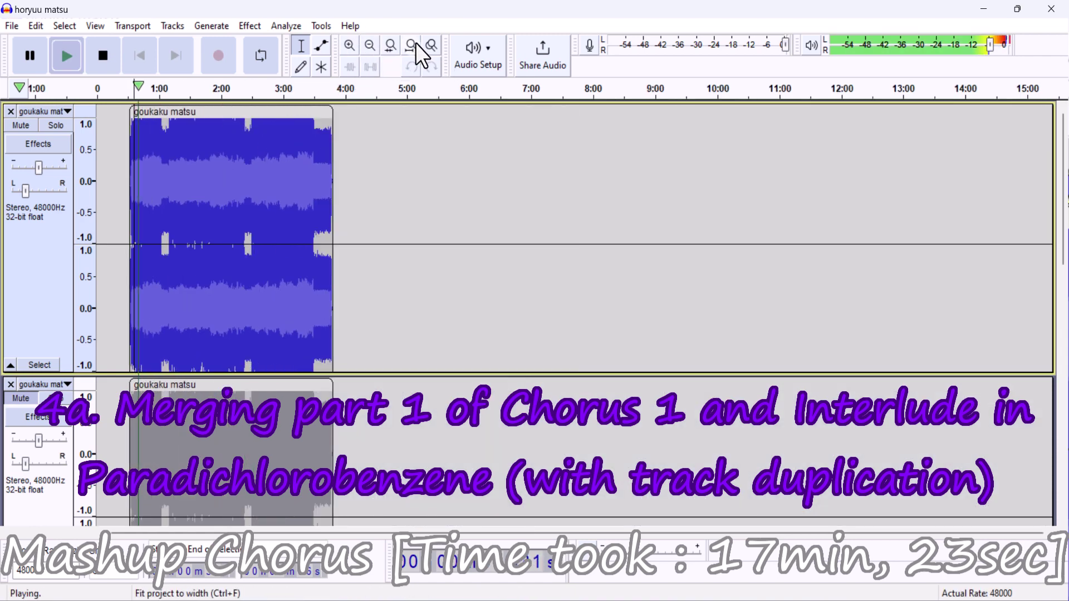
left_click(349, 49)
left_click(349, 49)
left_click(349, 49)
left_click(349, 49)
left_click(349, 49)
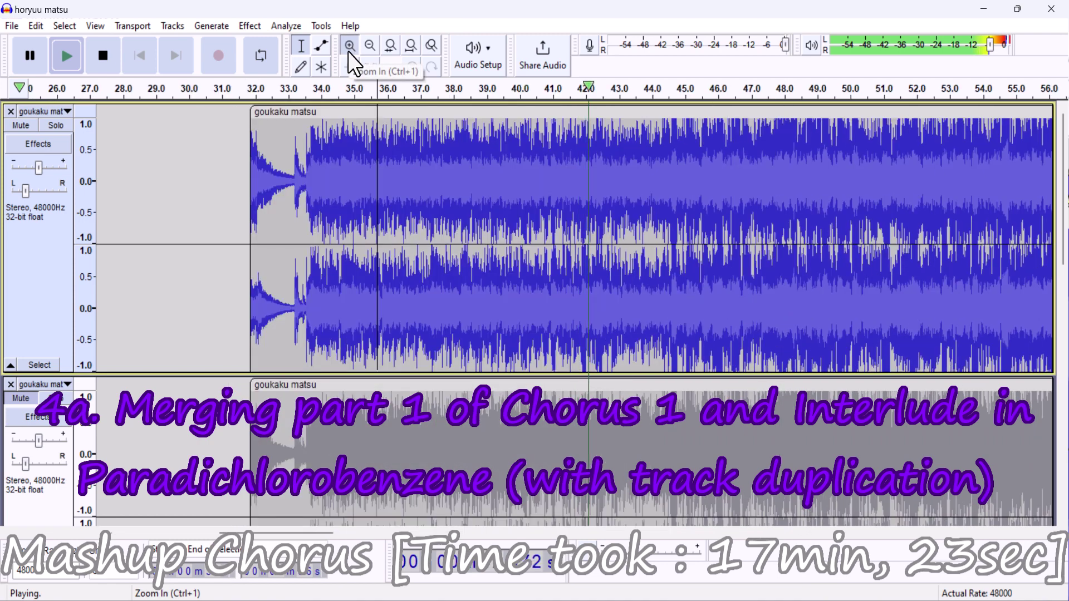
left_click(349, 49)
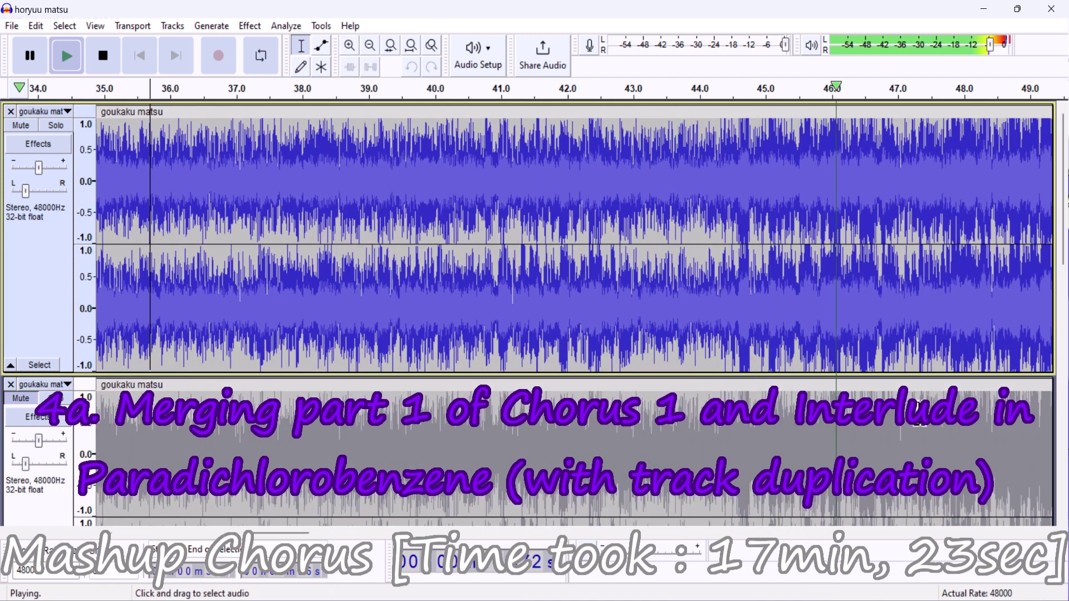
key("space")
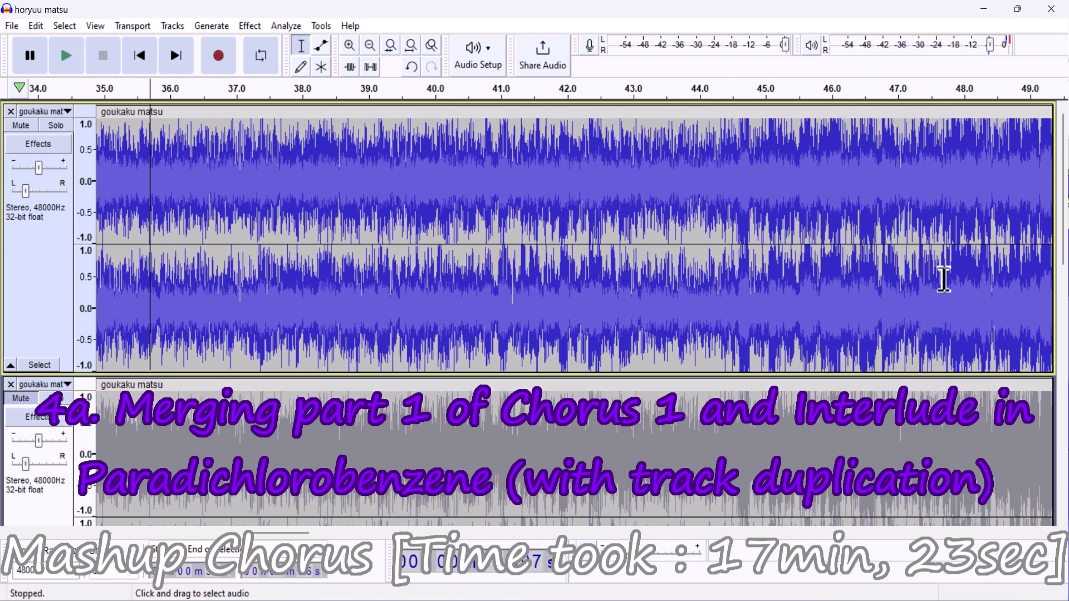
Delete the opening of the muted goukaku matsu copy, from its start up to about 47.6 s
left_click(941, 282)
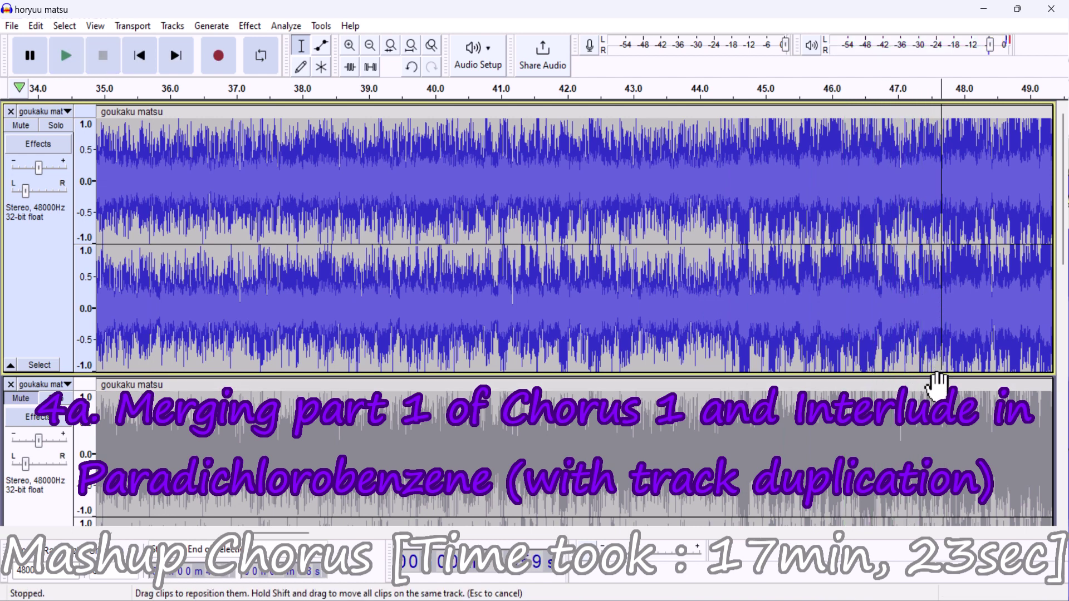
key("space")
key("space")
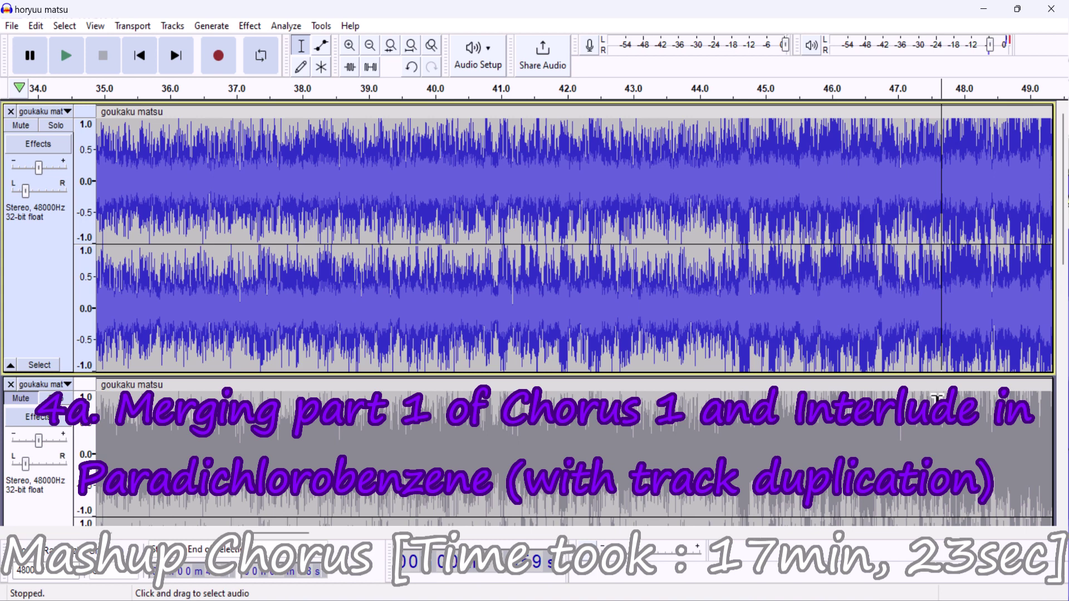
left_click(937, 397)
scroll(937, 397, "down", 3)
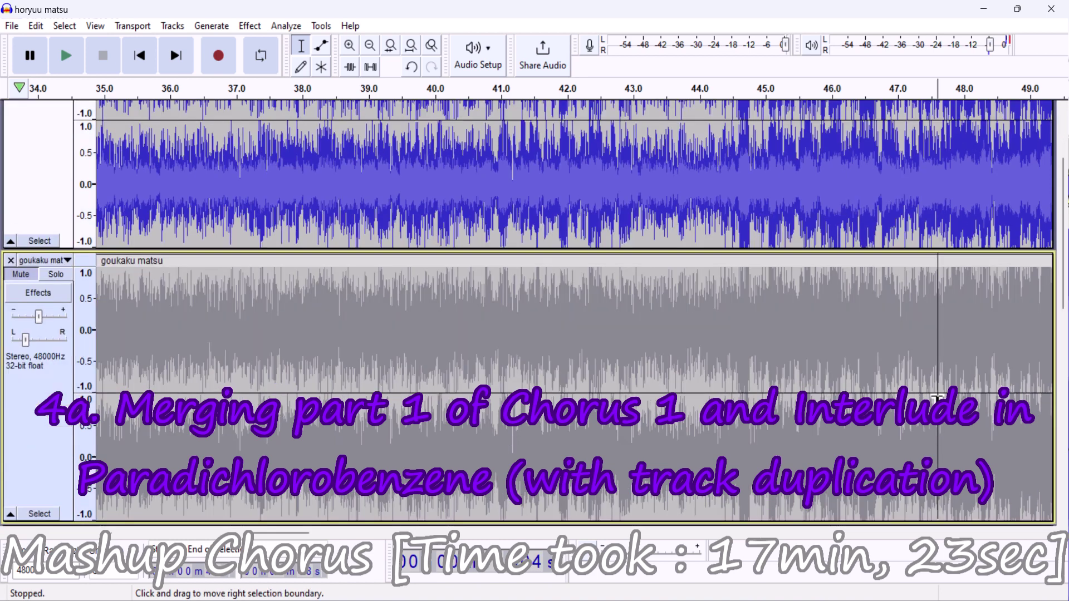
left_click(407, 48)
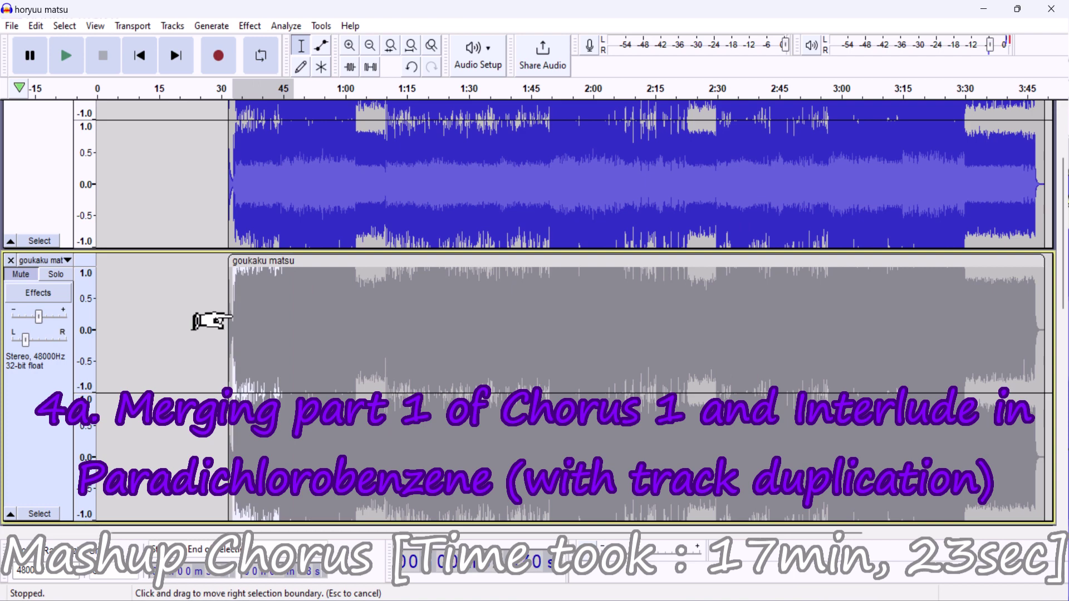
key("Delete")
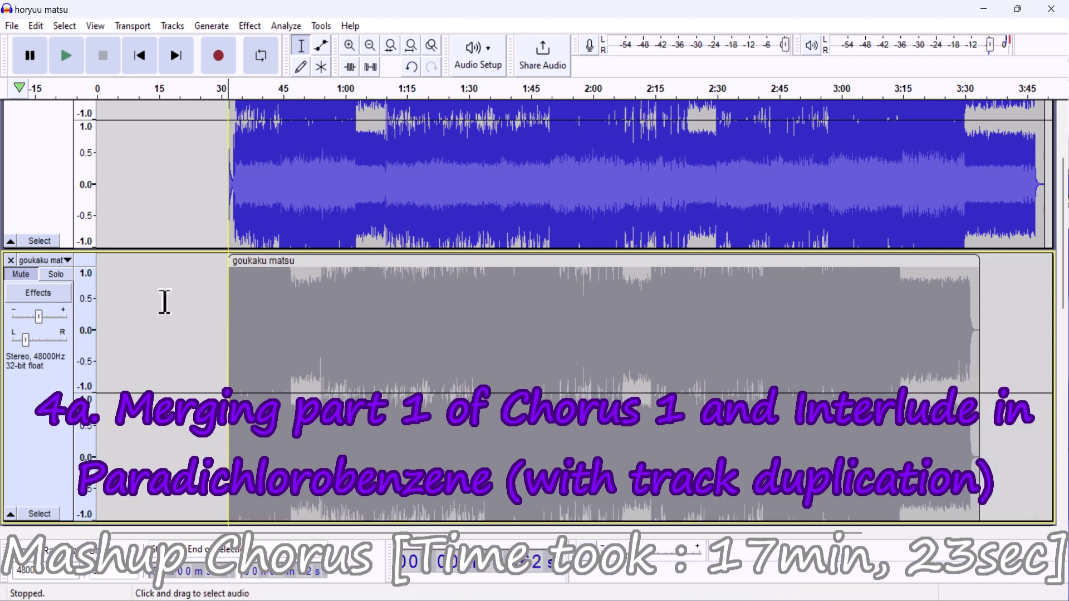
Unmute the shortened goukaku matsu copy and pan it 50% right
left_click(21, 274)
left_click_drag(24, 336, 52, 337)
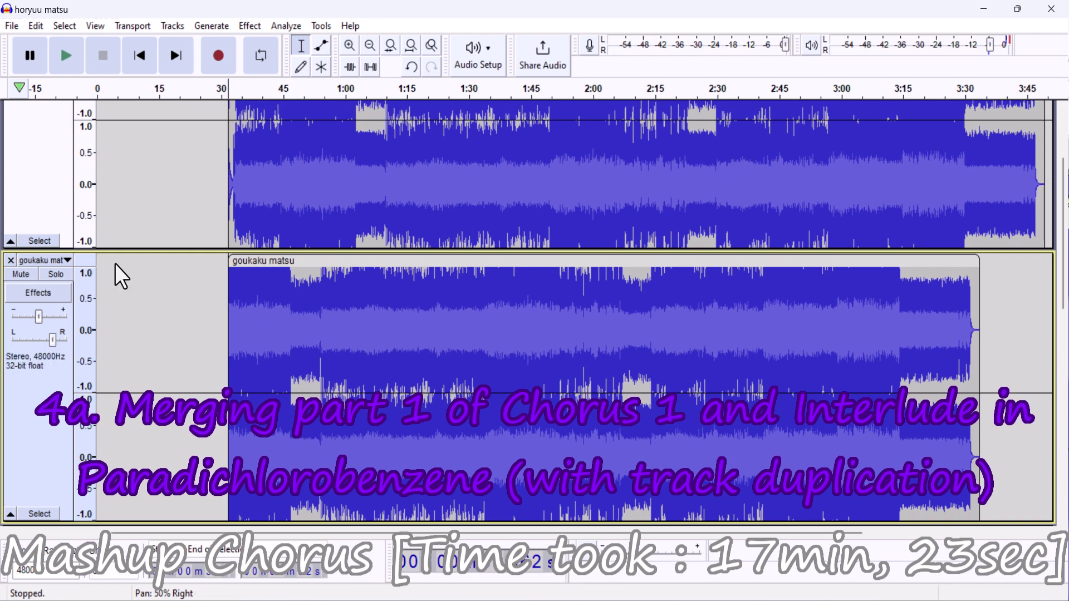
Move the right-panned clip to start at about 33.6 s, where the upper track gets loud, and play back both
left_click(352, 50)
double_click(351, 50)
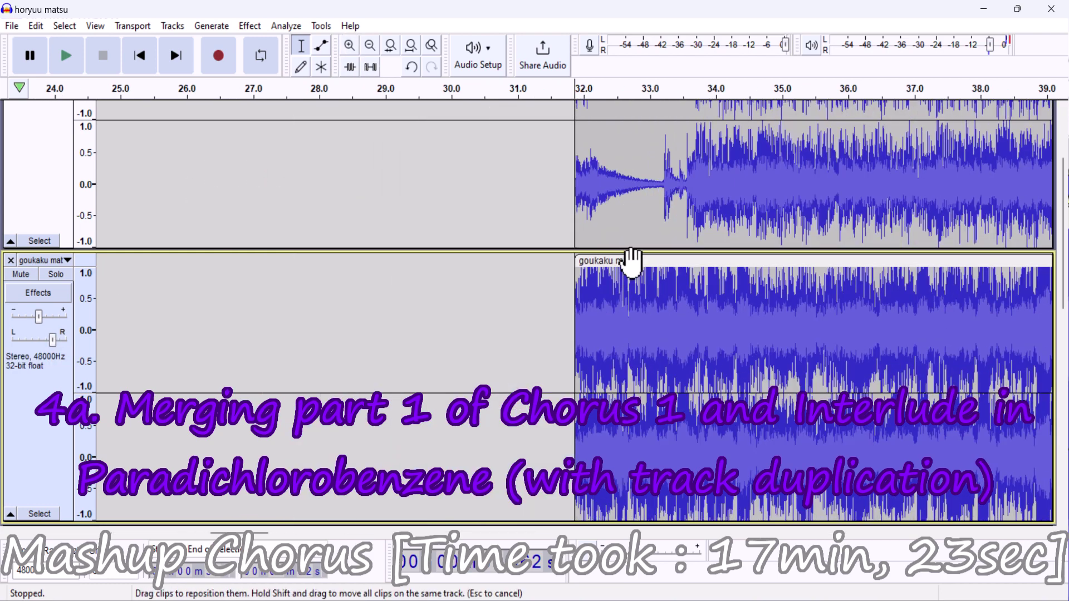
left_click_drag(633, 260, 745, 249)
scroll(724, 262, "up", 3)
left_click(687, 305)
key("space")
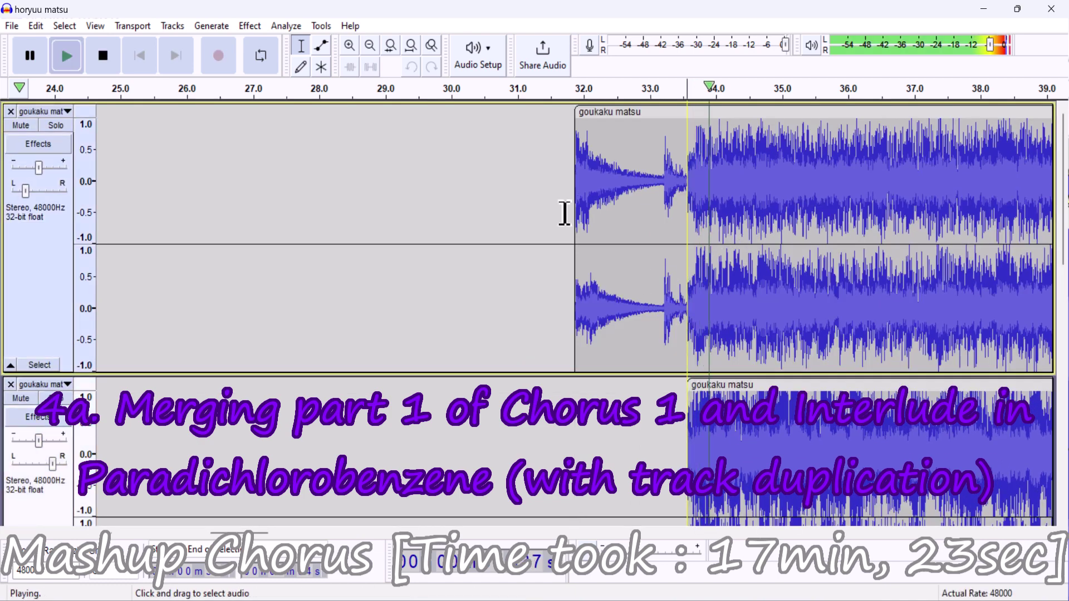
key("space")
Shift the right-panned clip earlier to start at about 33.3 s and play back the alignment
left_click(349, 46)
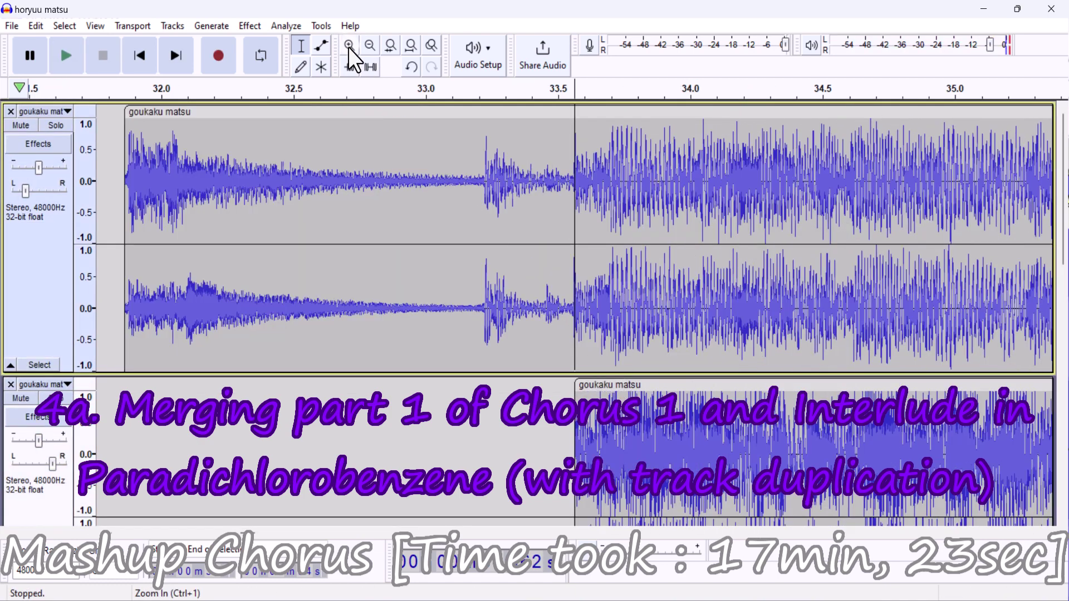
left_click_drag(610, 383, 538, 384)
scroll(537, 389, "down", 2)
key("space")
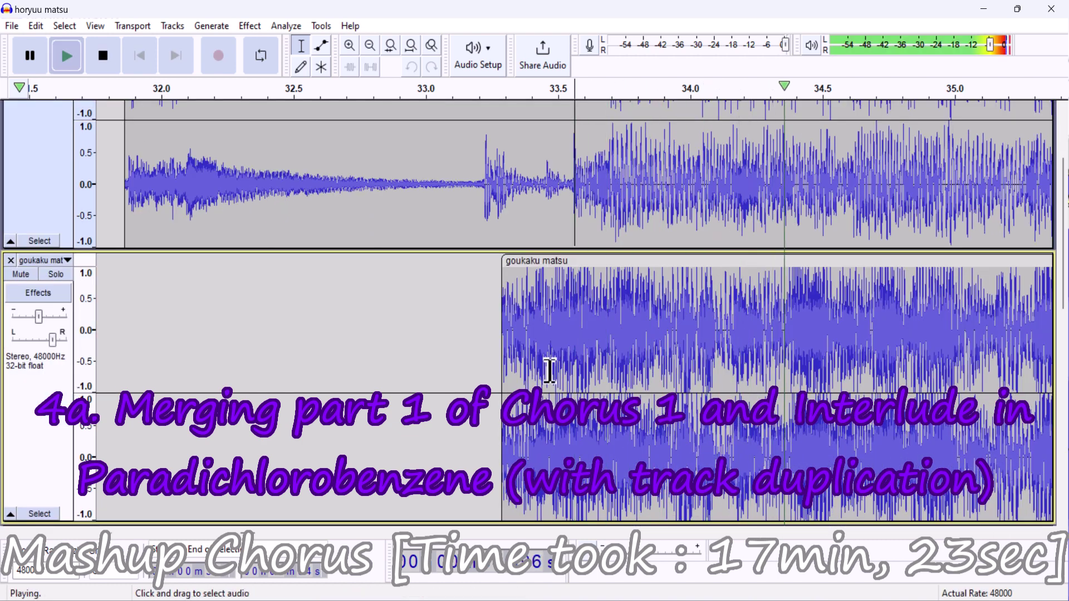
key("space")
Shift the right-panned clip earlier in small moves to start at about 32.8 s, playing back the alignment after each move
left_click_drag(563, 256, 529, 261)
key("space")
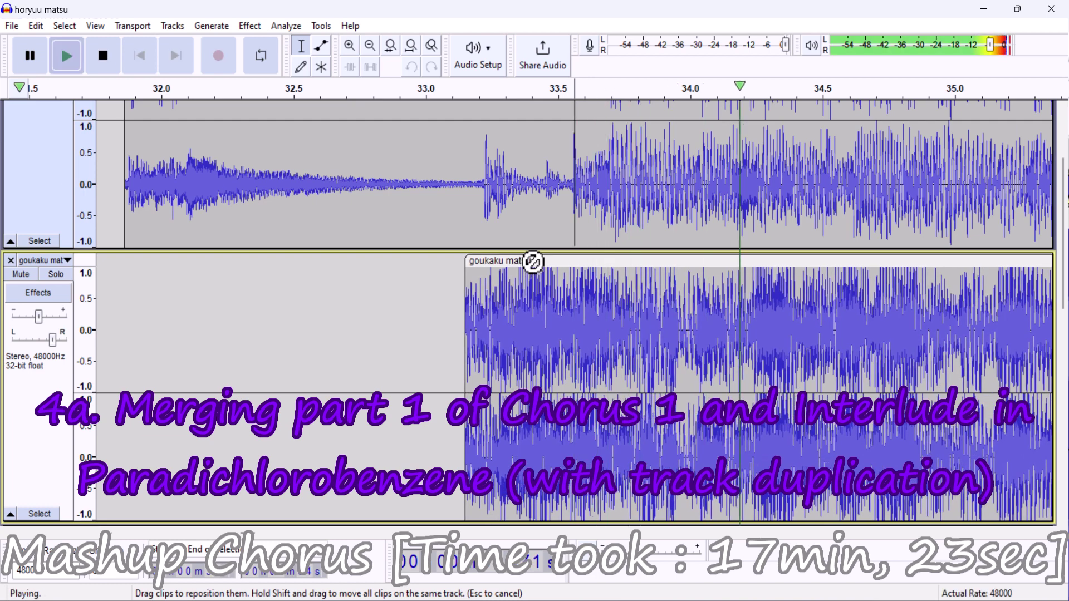
key("space")
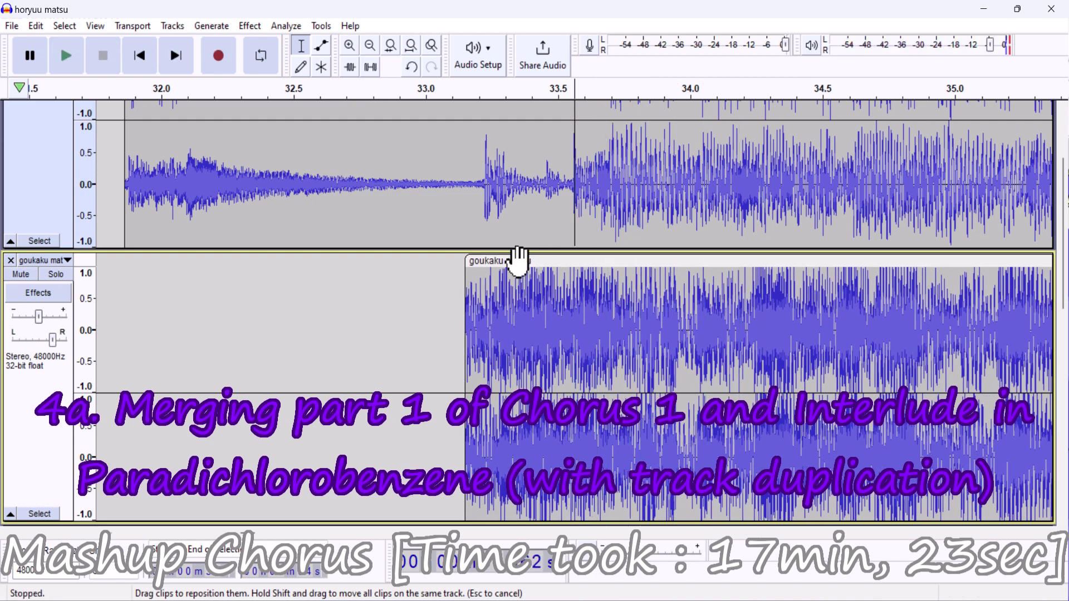
left_click_drag(518, 261, 466, 262)
key("space")
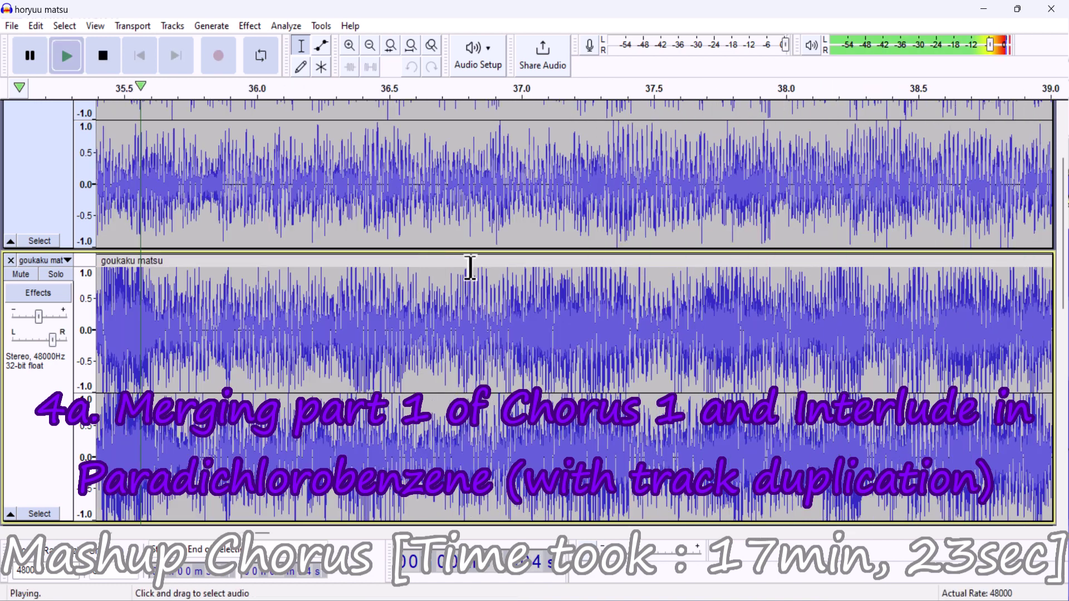
key("space")
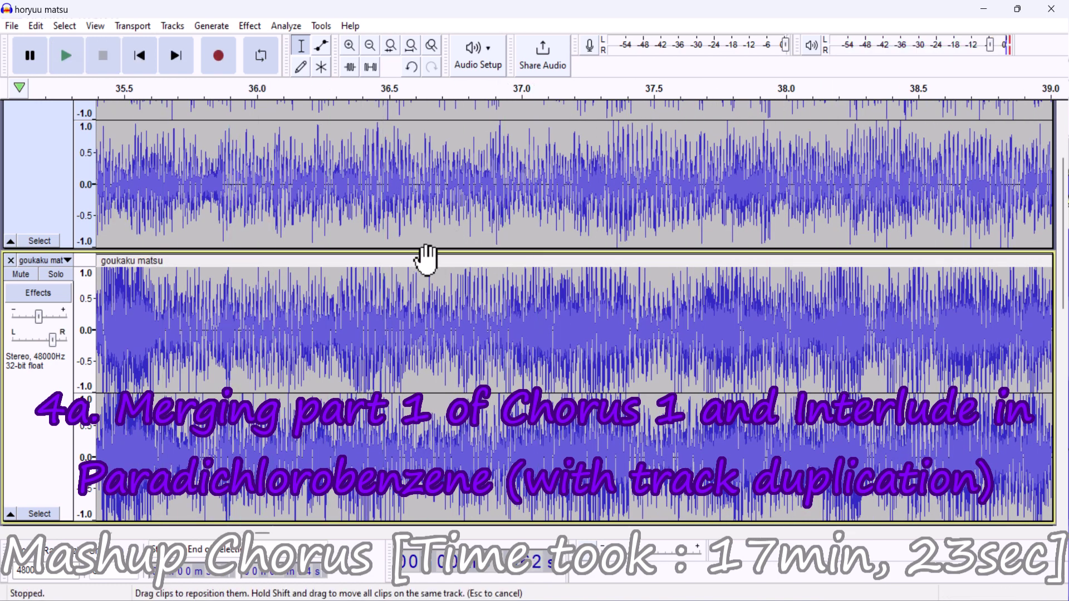
left_click_drag(427, 259, 396, 262)
key("space")
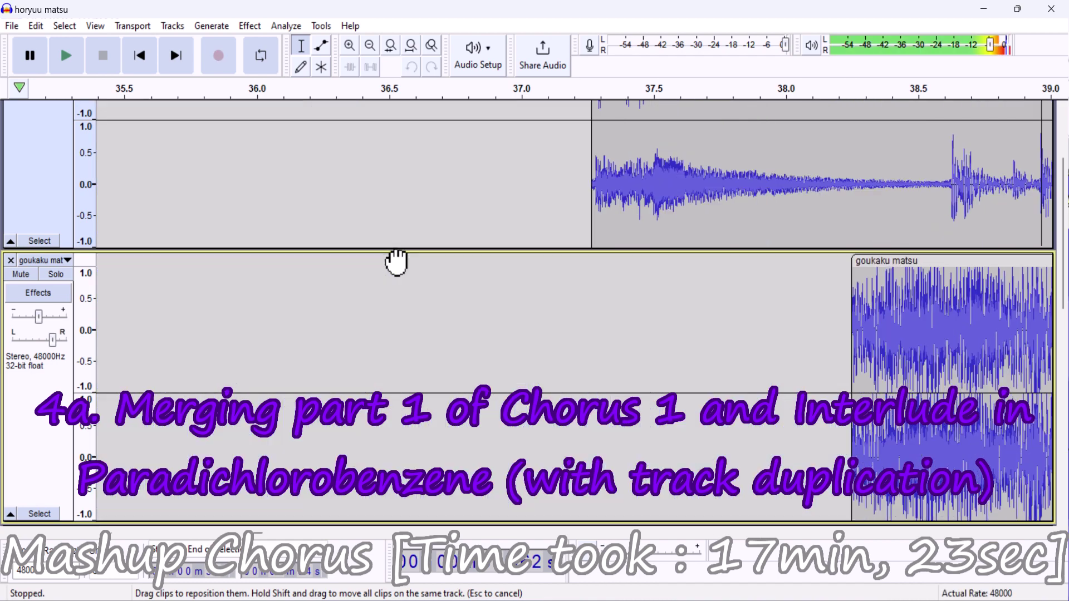
key("space")
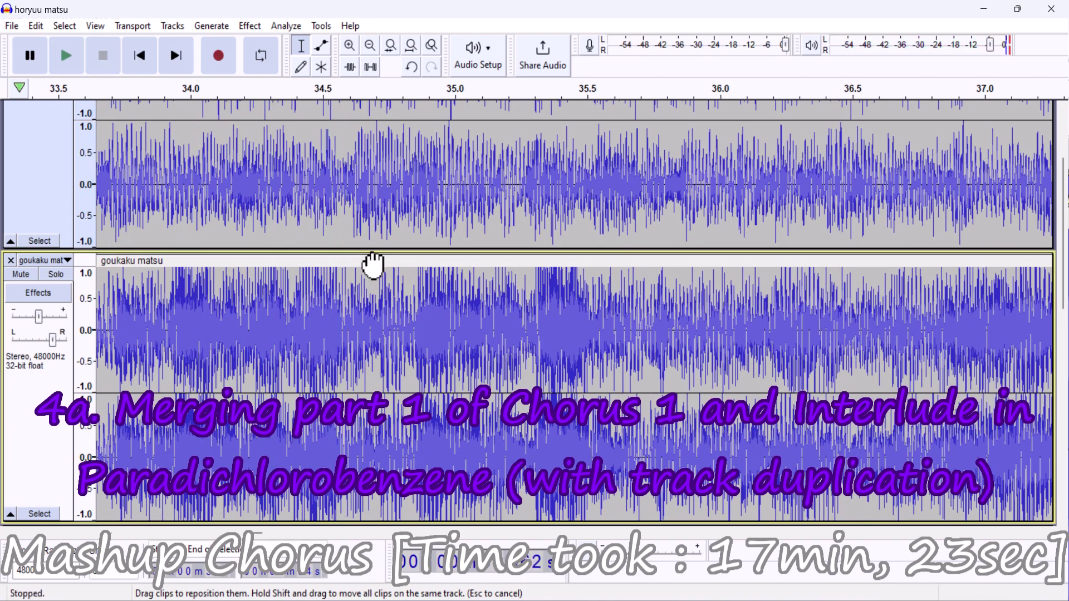
Move the right-panned clip to start at about 33.05 s and play back the alignment
left_click_drag(369, 258, 430, 258)
key("space")
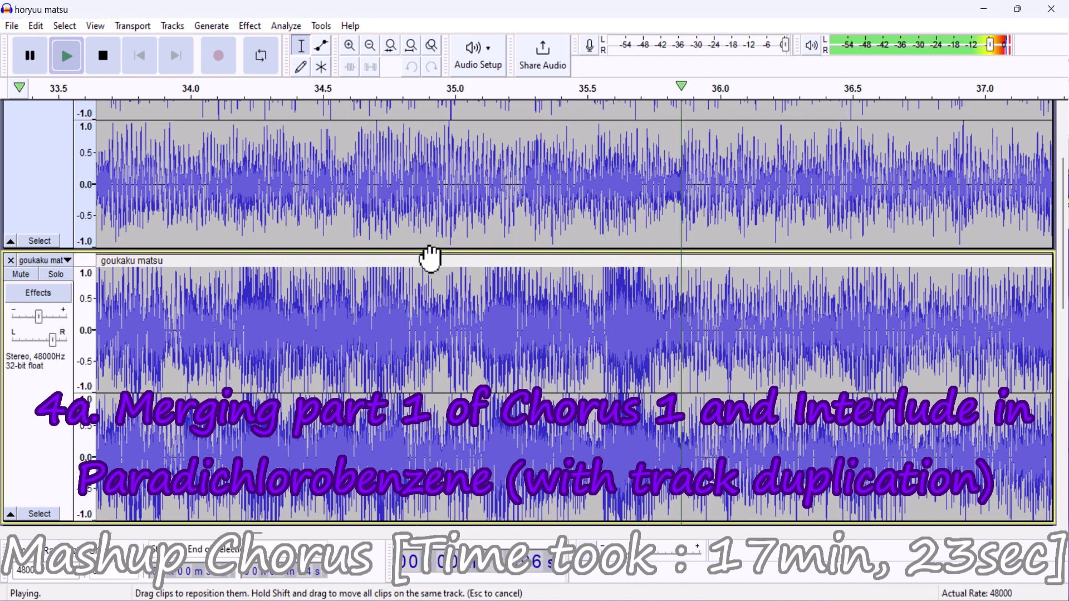
key("space")
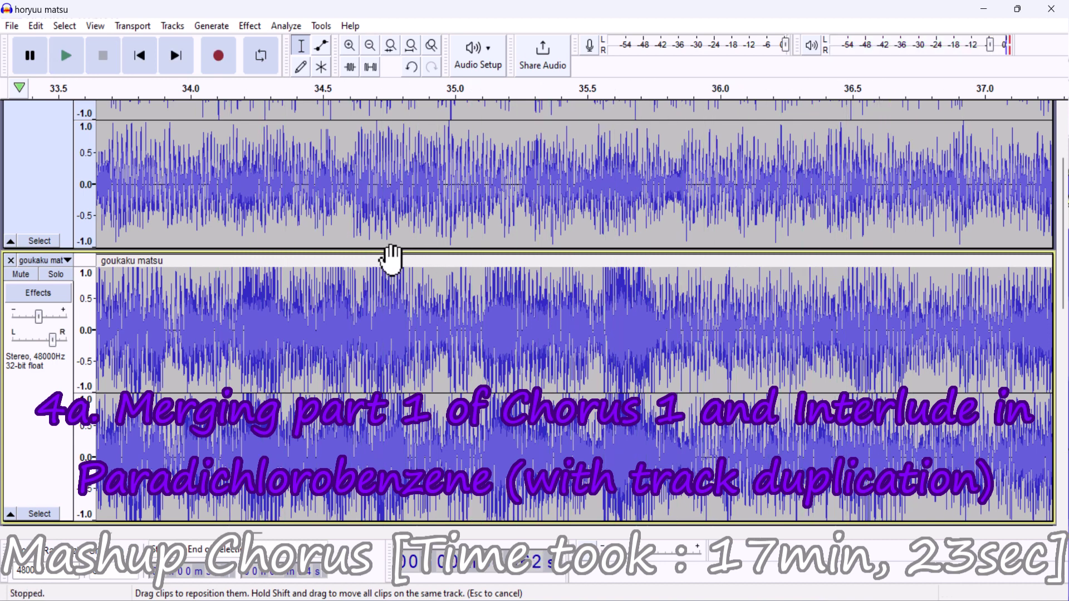
left_click_drag(392, 259, 385, 262)
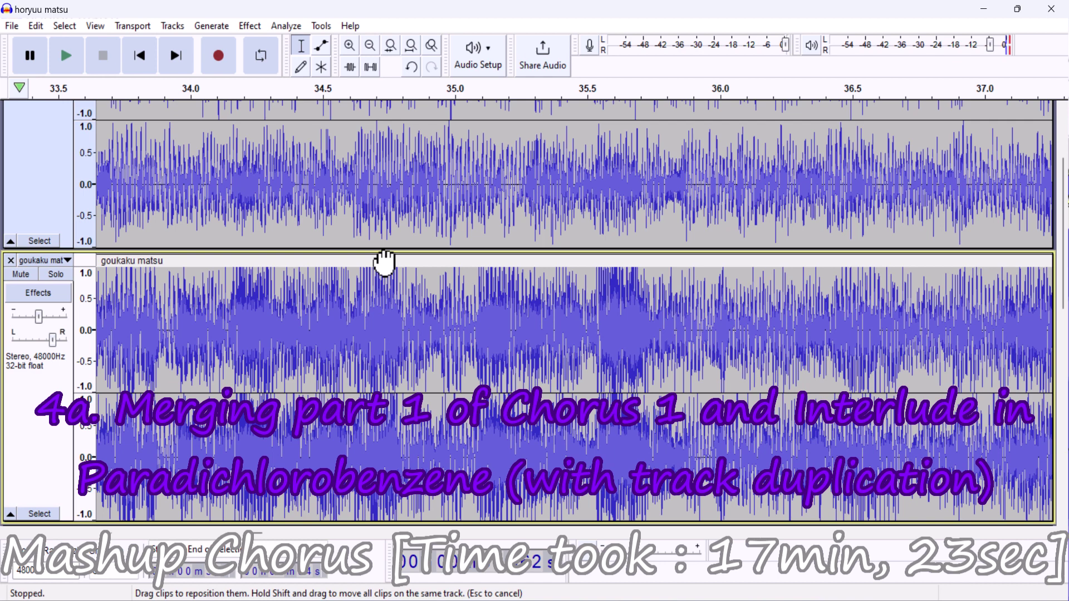
key("space")
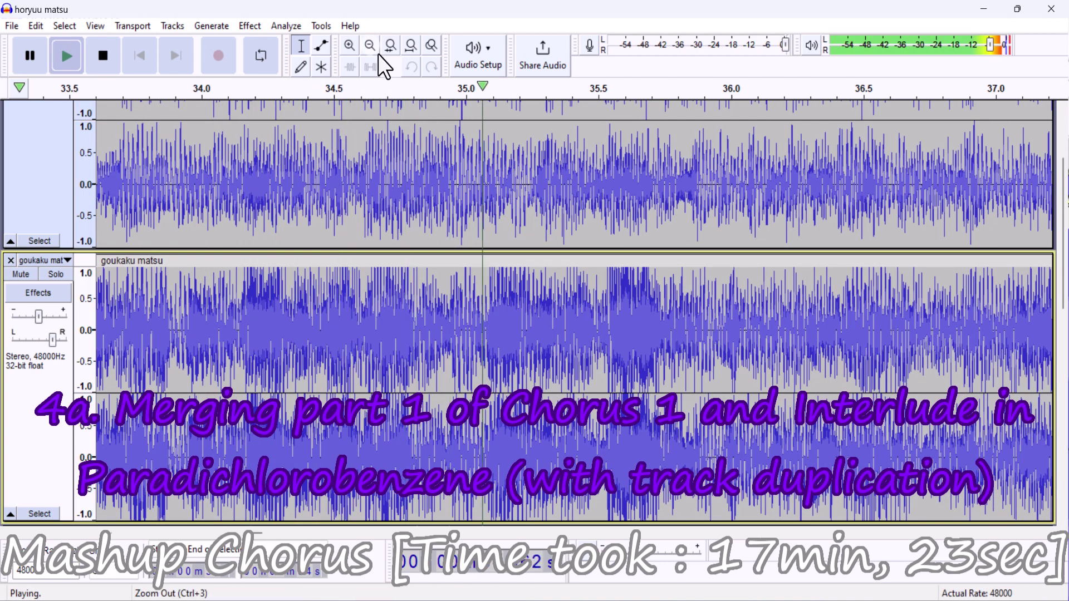
Find the transition point in the left-panned clip by playback and set the cursor at about 47.66 s
left_click(378, 55)
left_click(378, 55)
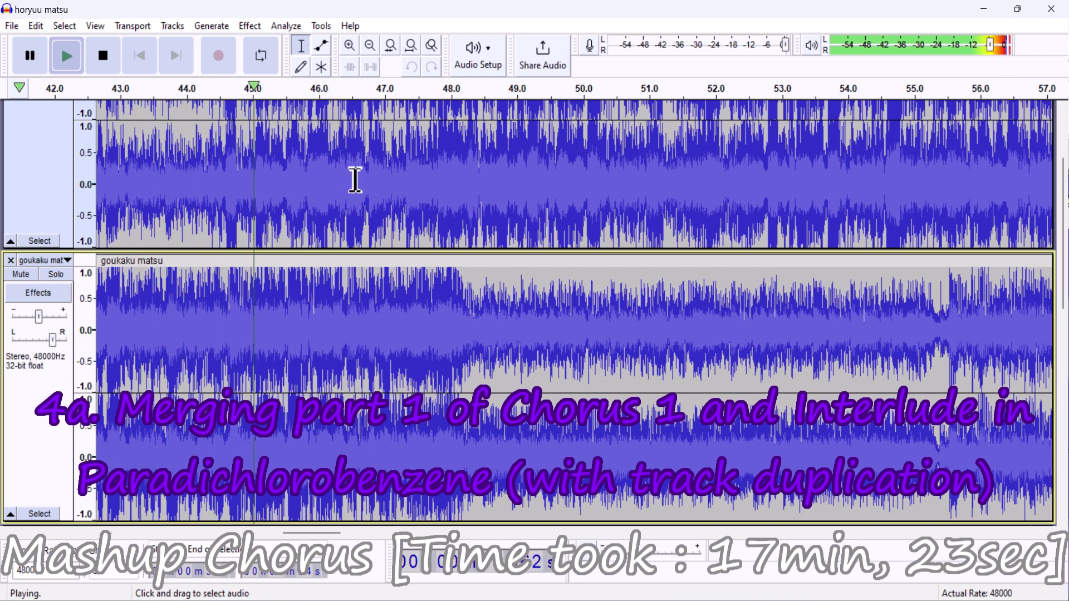
scroll(430, 163, "up", 3)
left_click(430, 162)
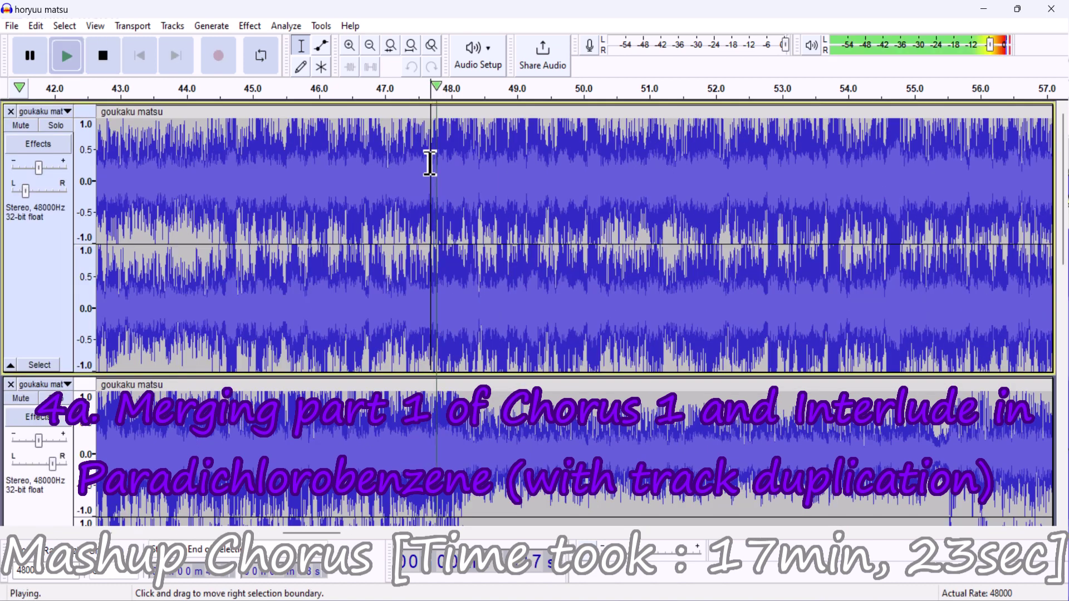
left_click(349, 46)
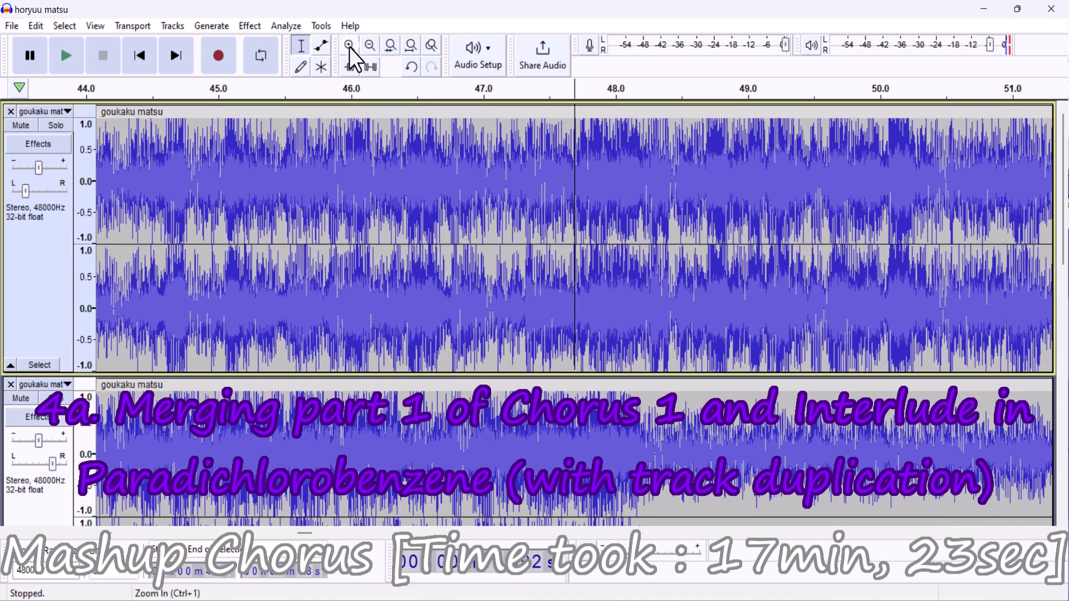
left_click(349, 45)
key("space")
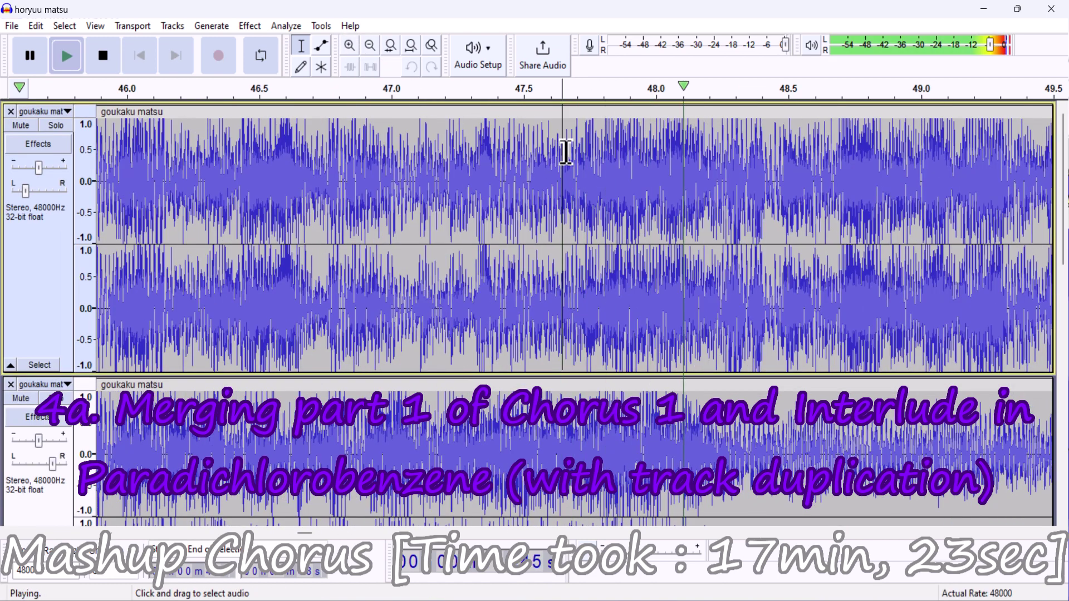
left_click(567, 148)
key("space")
key("space")
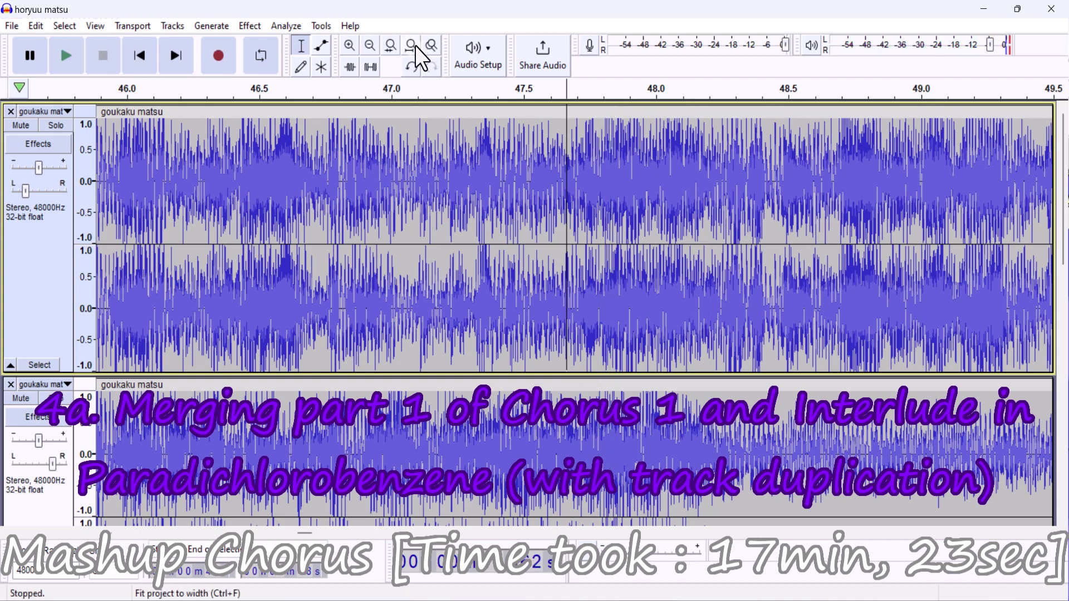
Cut the left-panned clip off at about 47.66 s, removing everything after the cursor
left_click(414, 46)
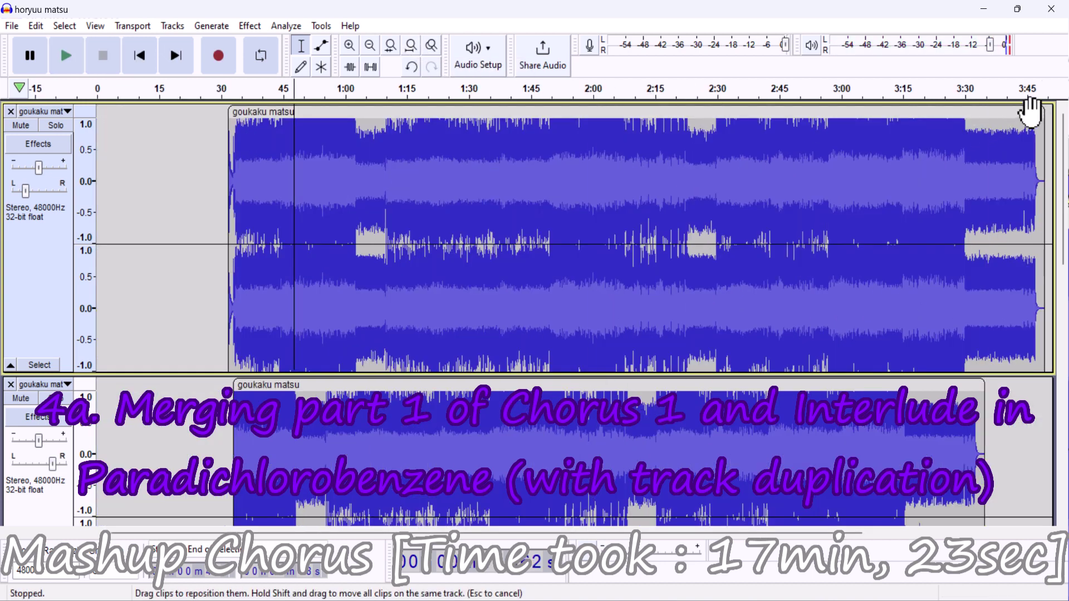
left_click_drag(1039, 113, 290, 124)
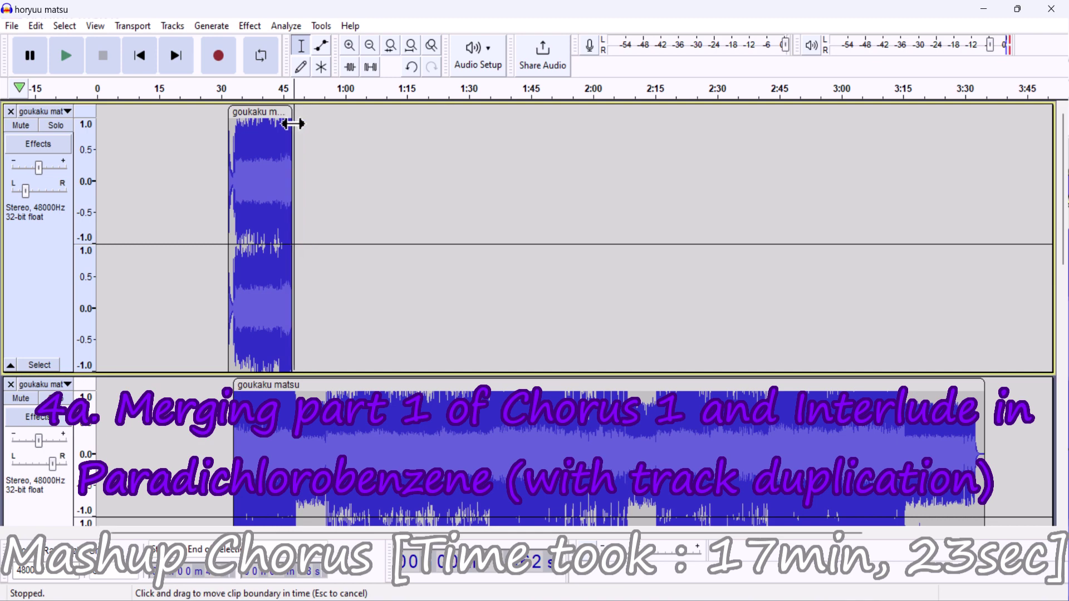
key("ctrl+z")
left_click_drag(274, 133, 1027, 172)
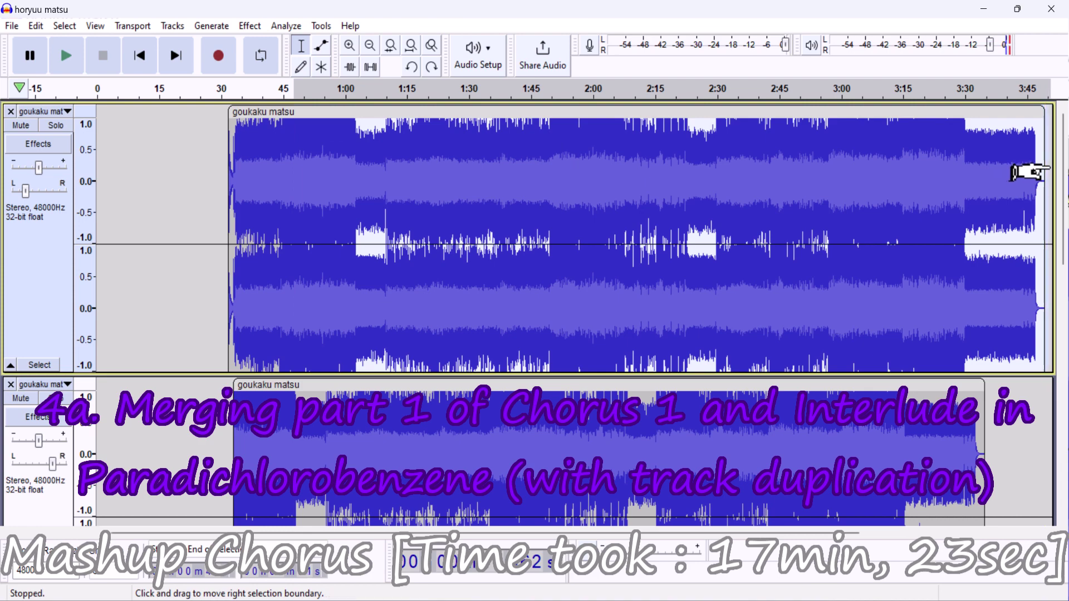
key("ctrl+y")
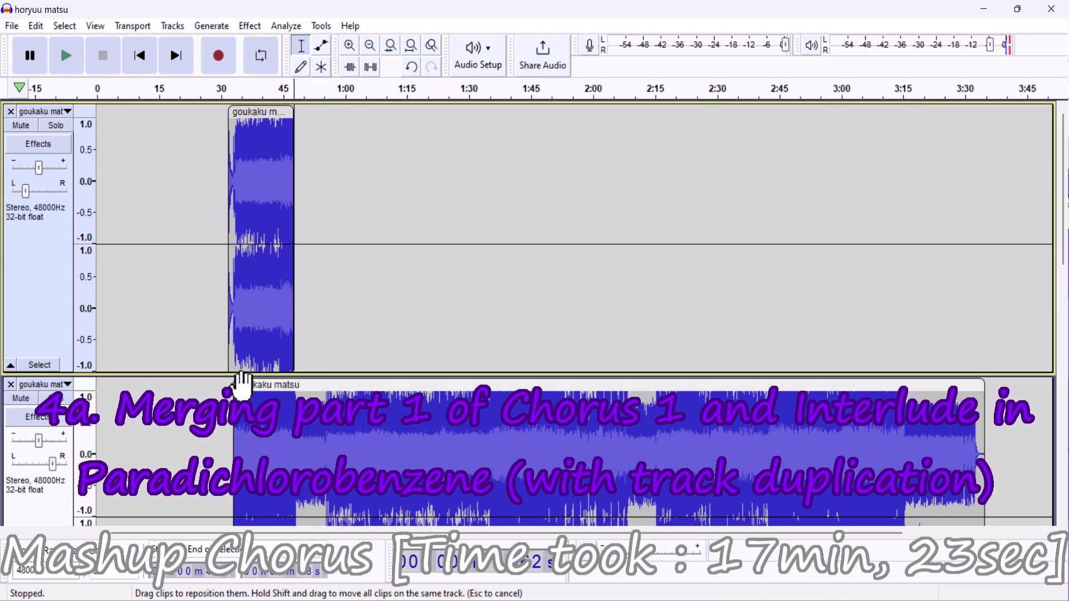
Trim the right-panned clip's opening up to about 47.66 s and move the remainder onto the left-panned track, directly after the first clip
left_click_drag(236, 386, 293, 385)
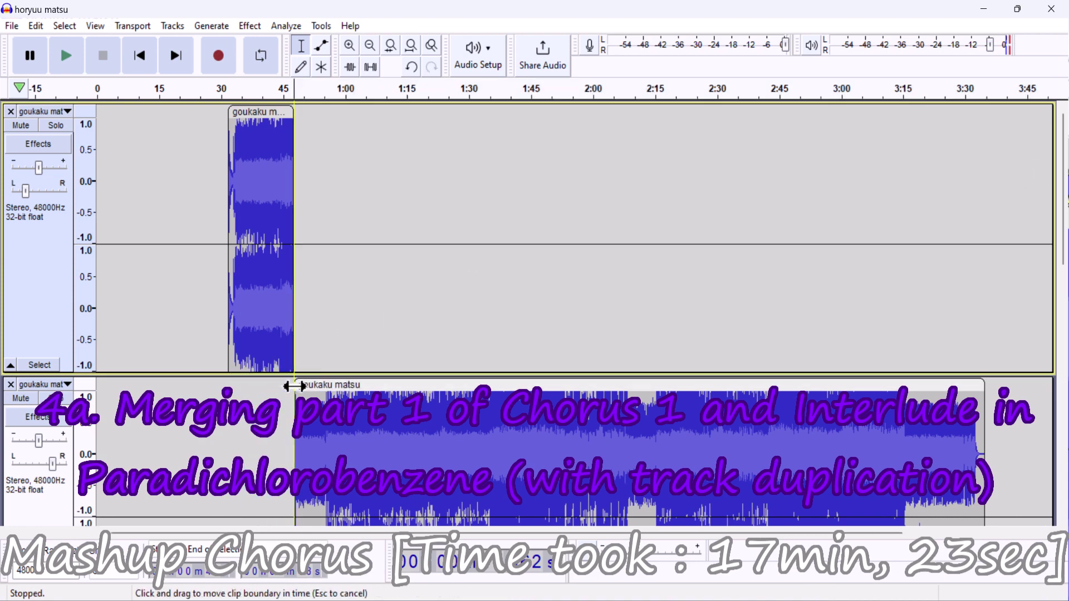
scroll(292, 384, "down", 2)
left_click_drag(321, 203, 282, 106)
scroll(219, 302, "up", 2)
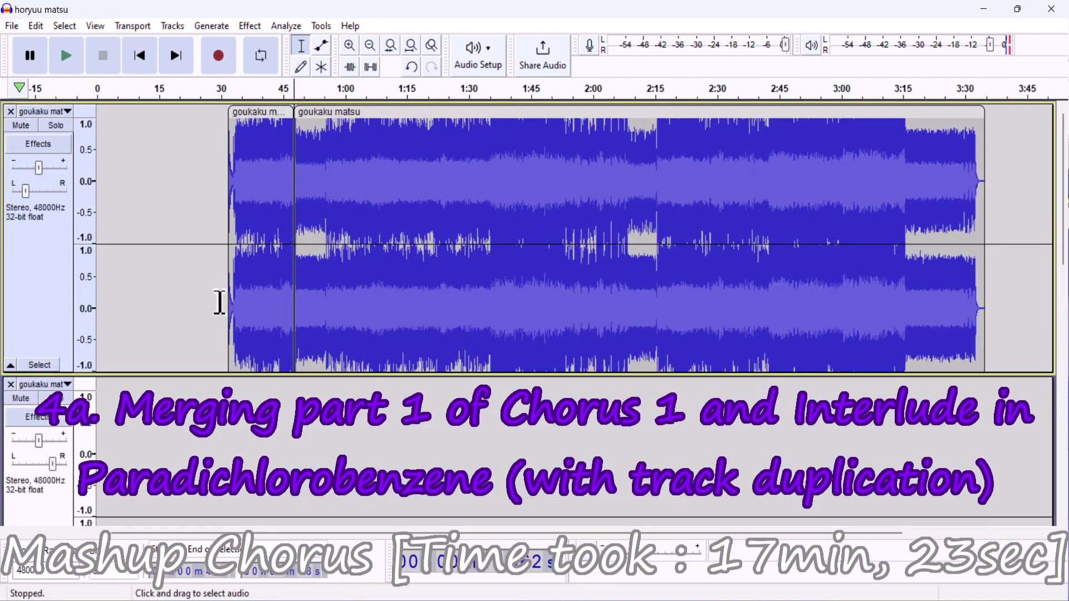
Join the two clips on the left-panned track and play back the transition from about 46.3 s
scroll(255, 165, "down", 2)
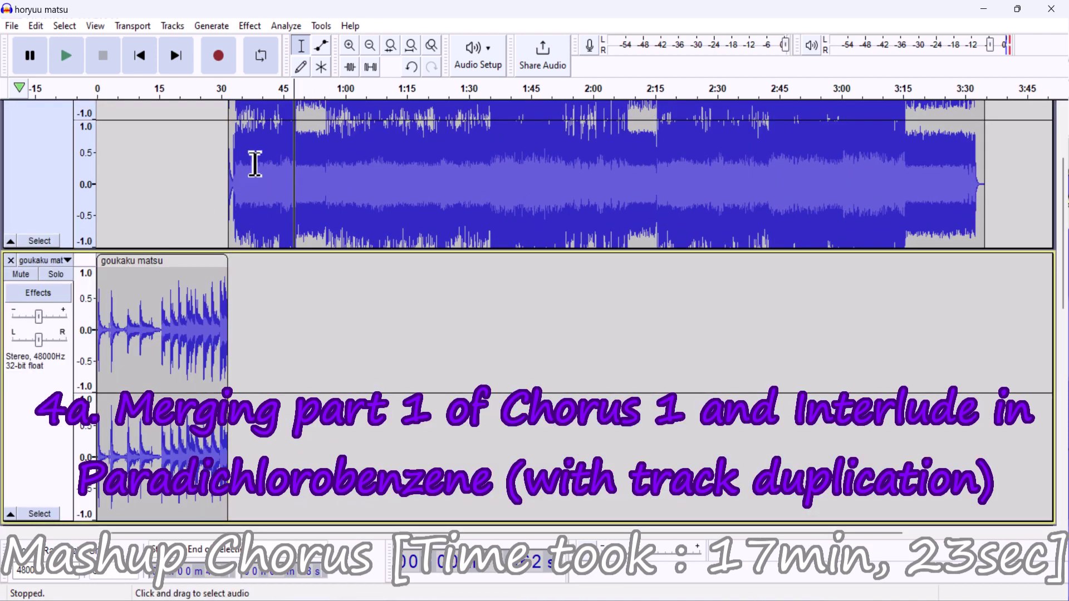
scroll(294, 165, "up", 2)
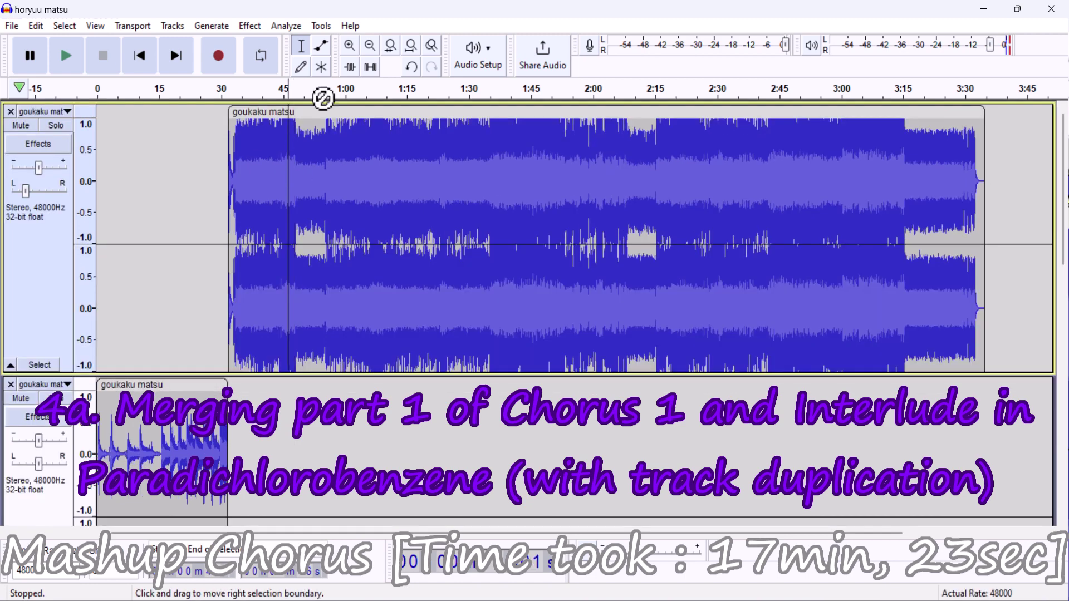
key("space")
left_click(353, 45)
left_click(353, 45)
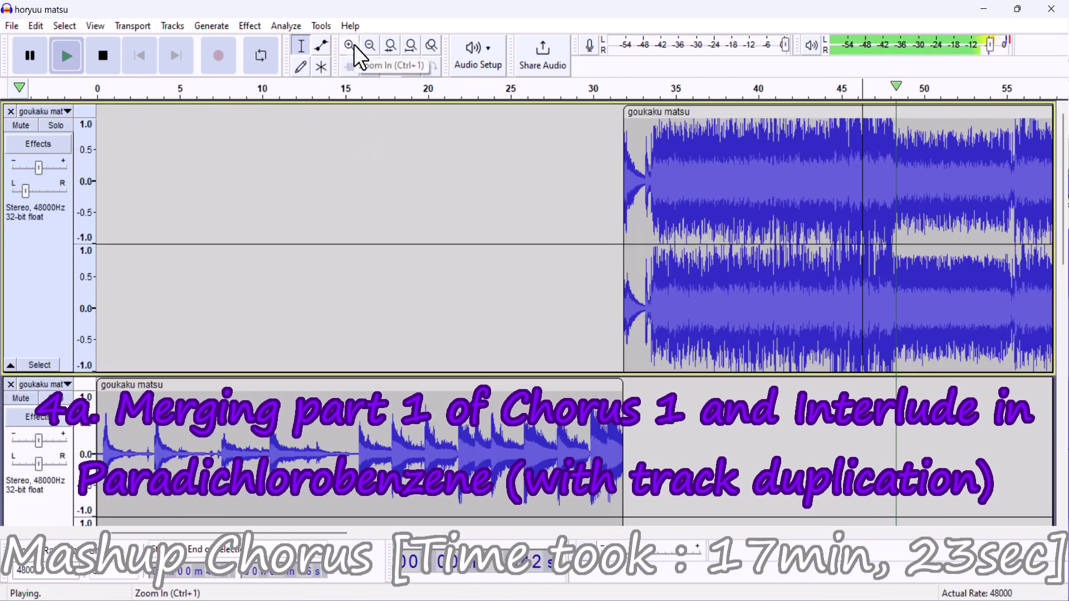
left_click(353, 45)
left_click(353, 44)
key("space")
key("space")
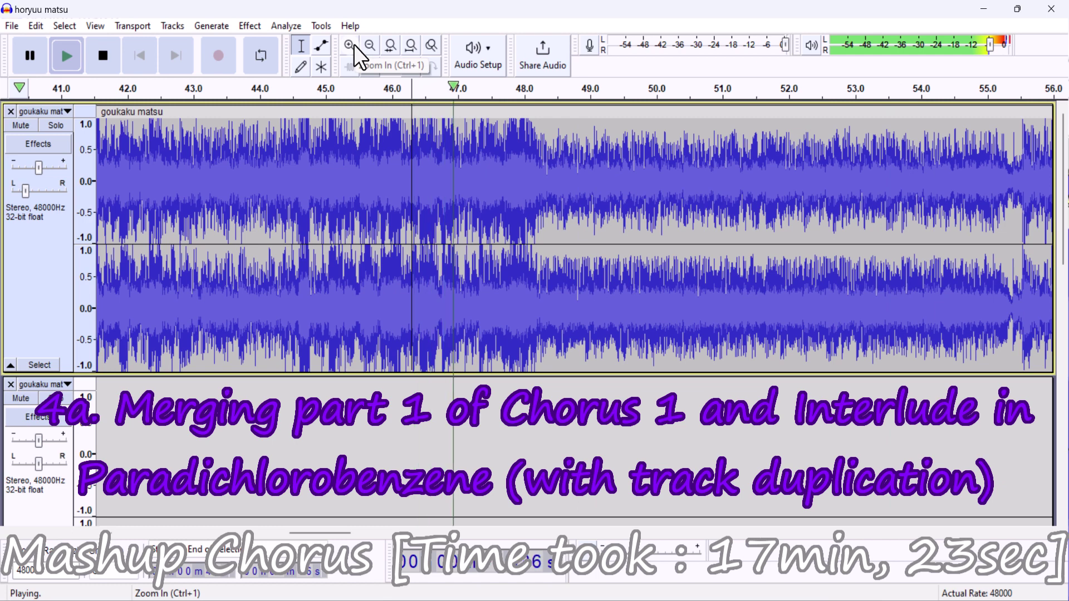
key("space")
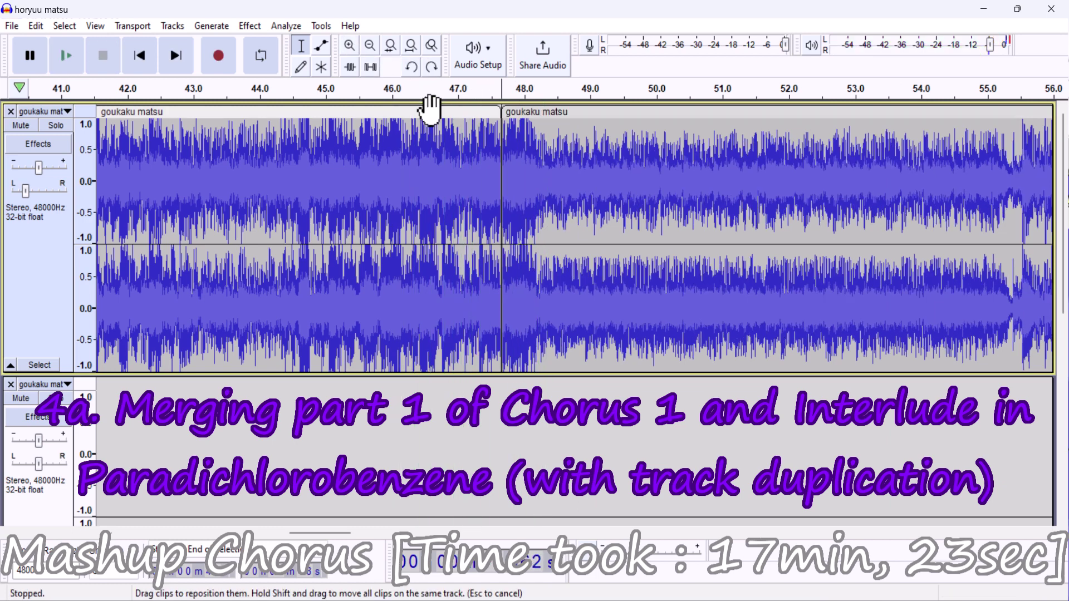
Shift the second, separate clip later to start at about 47.86 s and play back across the gap
left_click_drag(516, 106, 529, 107)
left_click(350, 46)
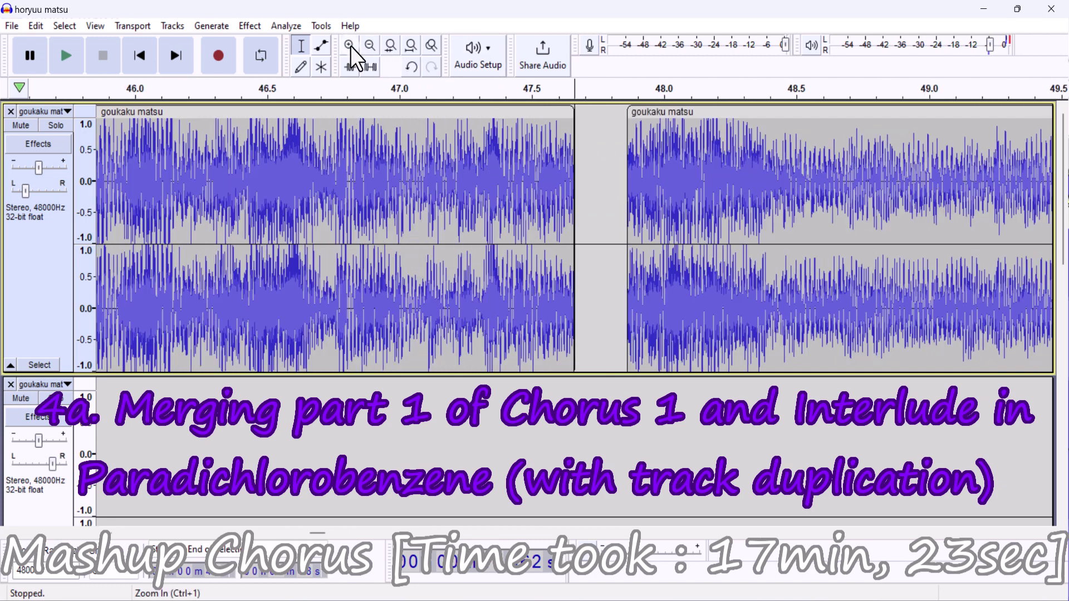
left_click(258, 172)
key("space")
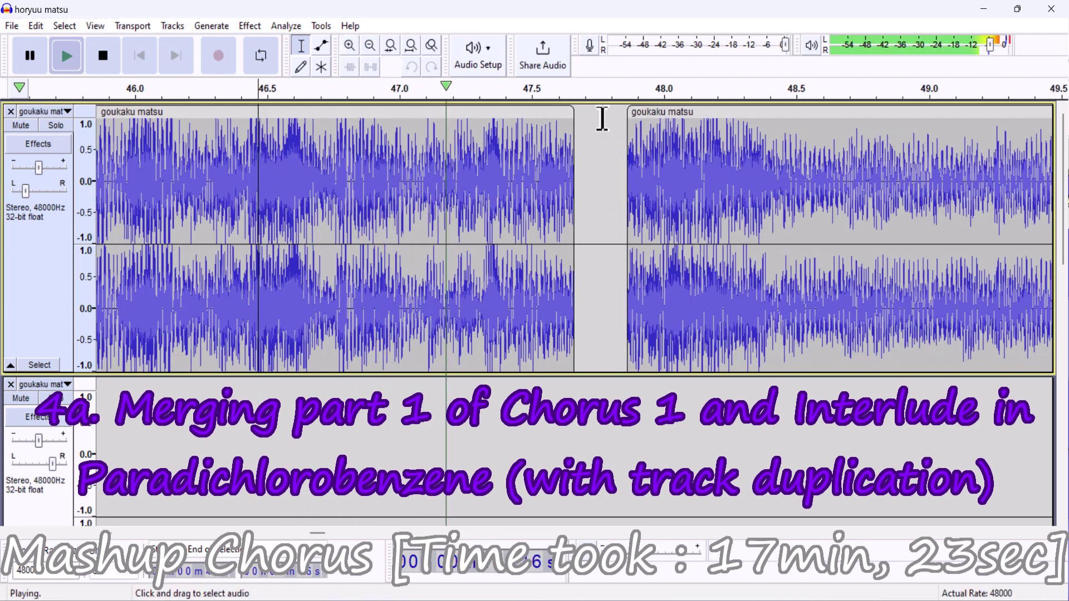
key("space")
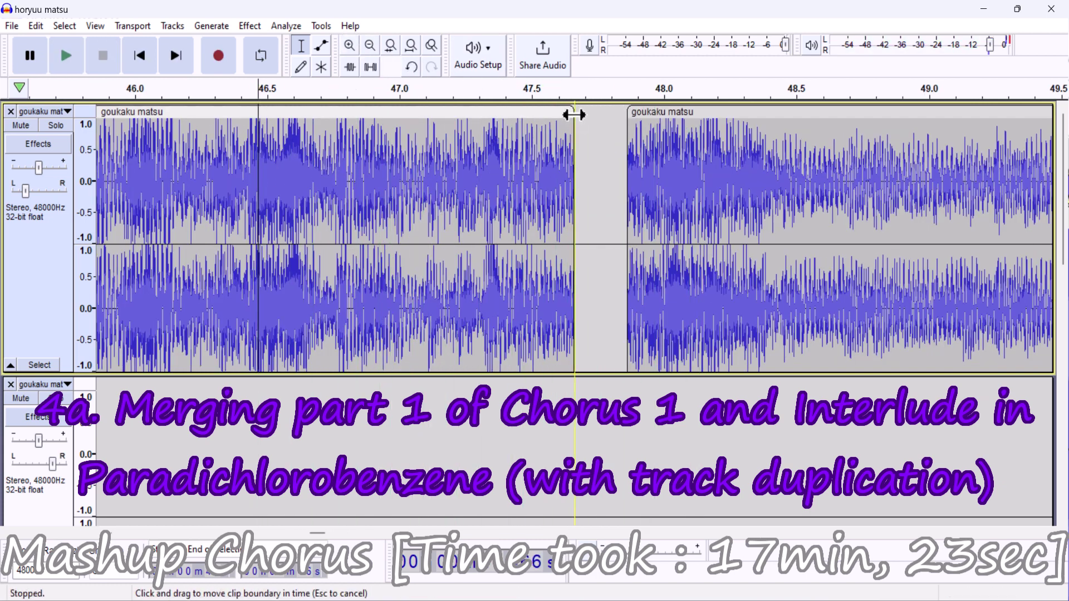
Try to extend the first clip's end into the gap, and undo the edits back to the untrimmed clips on separate tracks
left_click_drag(573, 117, 580, 114)
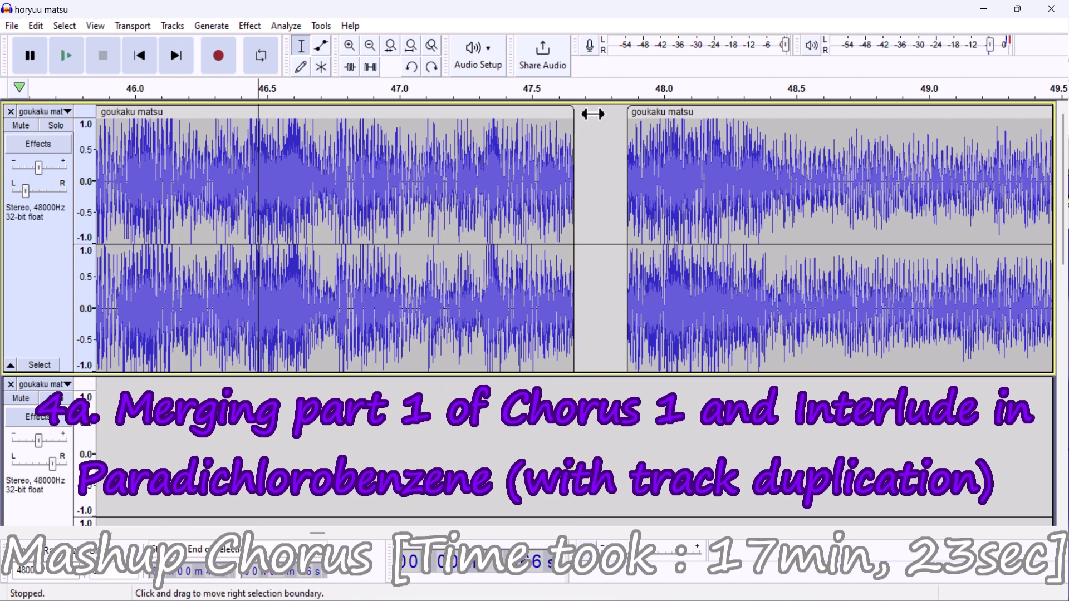
key("ctrl+z")
key("ctrl+z")
key("ctrl+z")
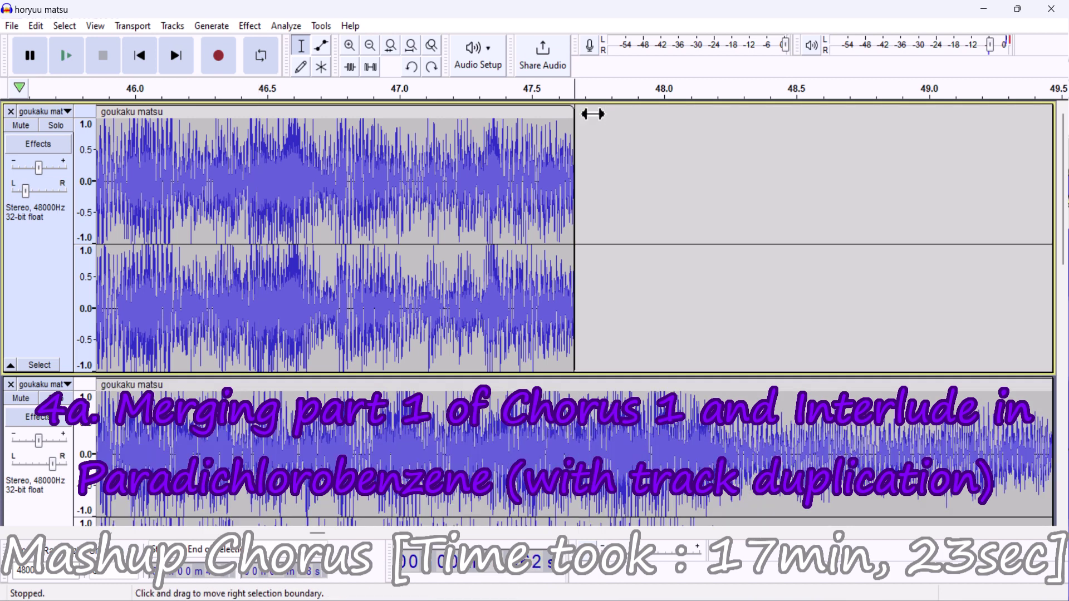
left_click(362, 41)
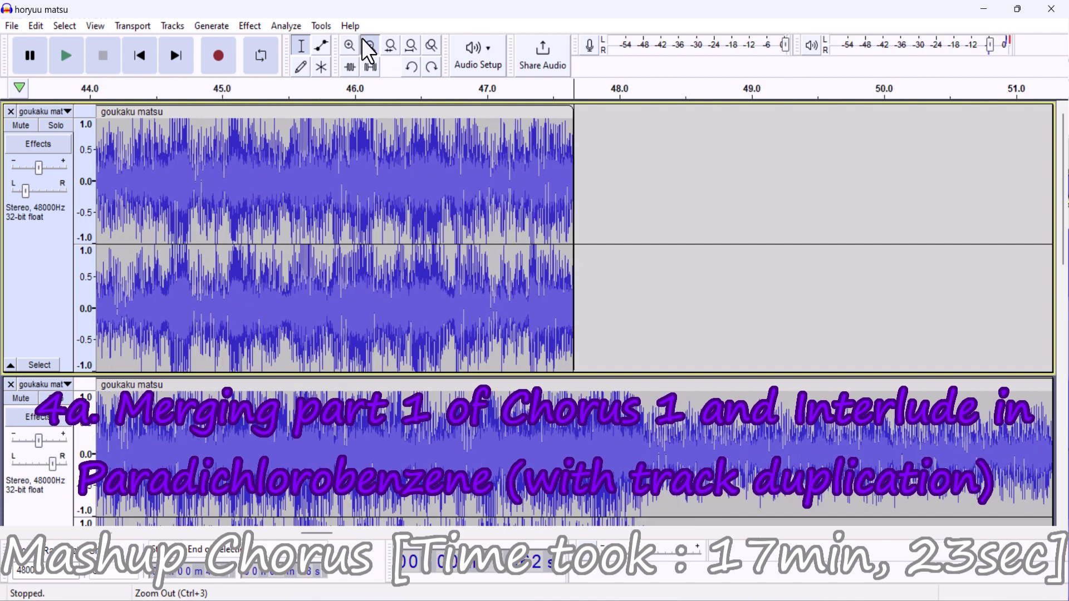
left_click(362, 40)
left_click(363, 40)
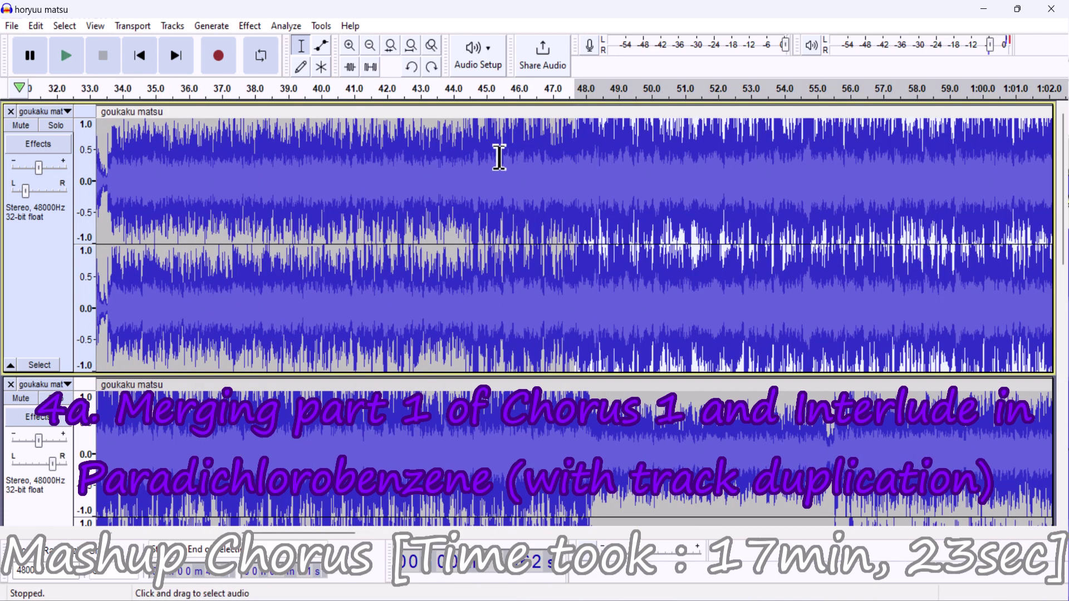
Play back both tracks together from about 45.5 s to examine the transition from the chorus to the interlude
left_click(502, 160)
key("space")
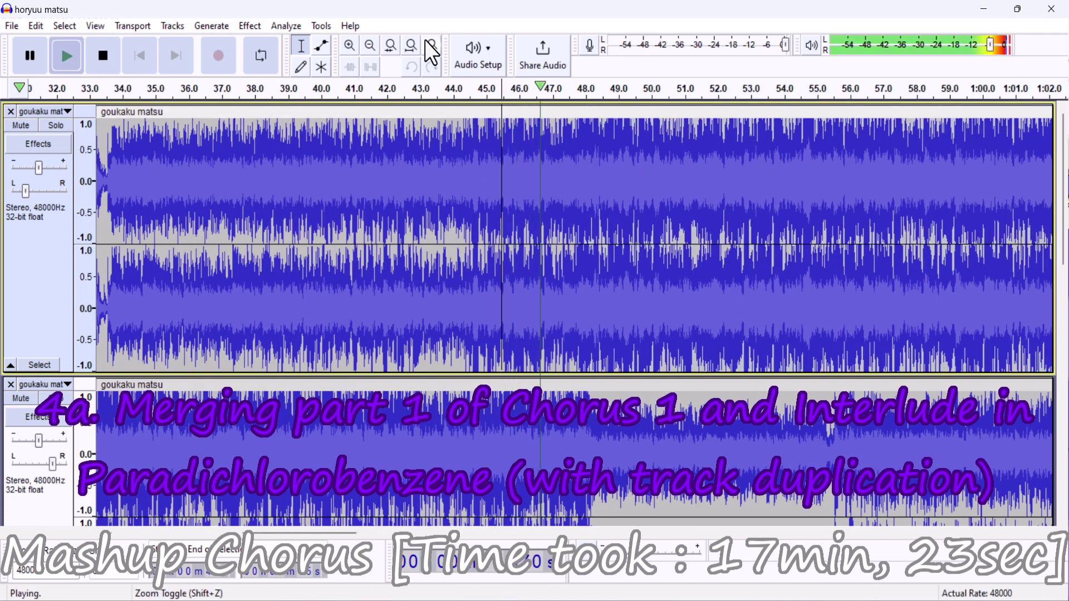
left_click(353, 51)
left_click(353, 51)
key("space")
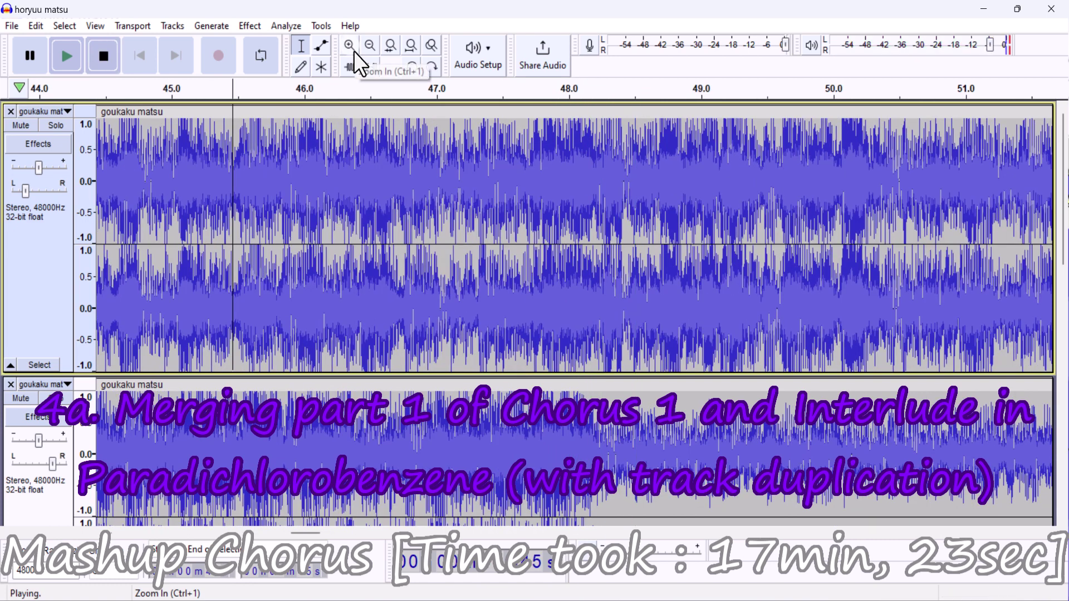
key("space")
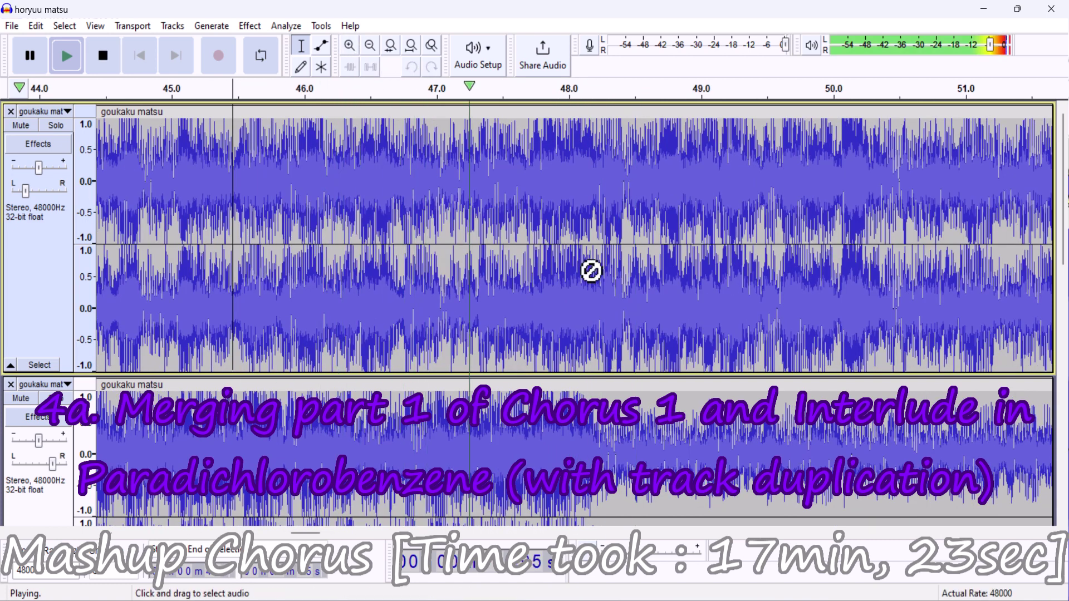
key("space")
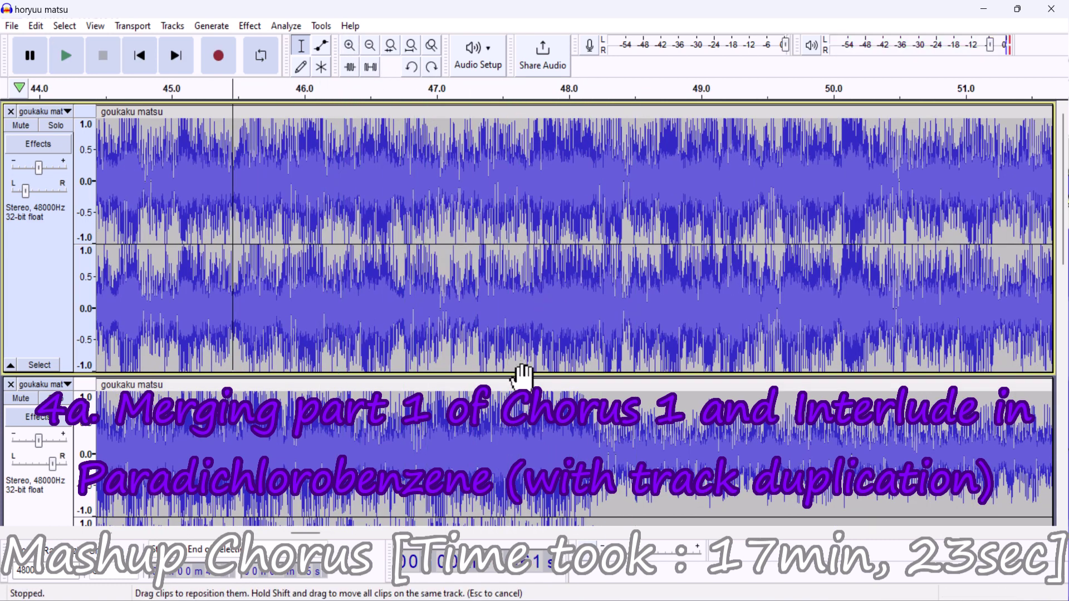
scroll(522, 376, "down", 2)
key("space")
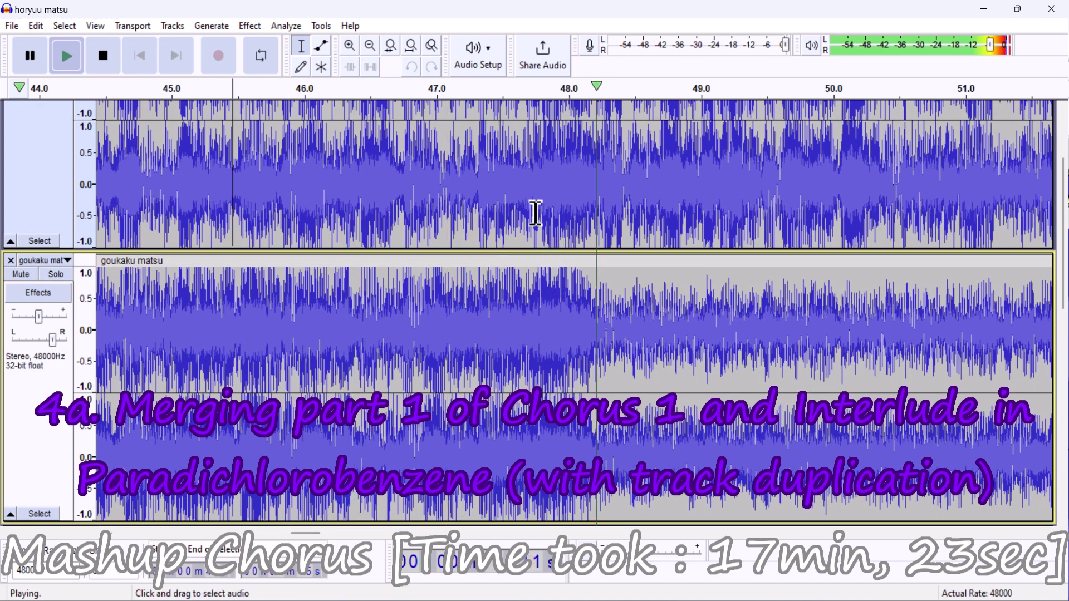
key("space")
Solo the left-panned track and locate its cut point at about 47.7 s by playing back around it
left_click(52, 191)
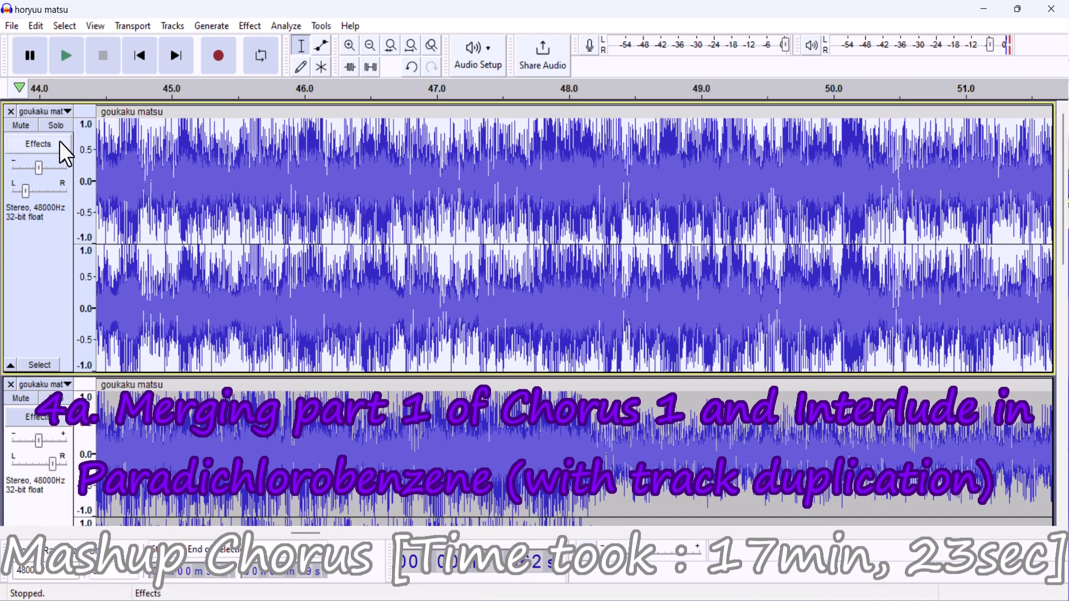
left_click(61, 125)
left_click(365, 172)
key("space")
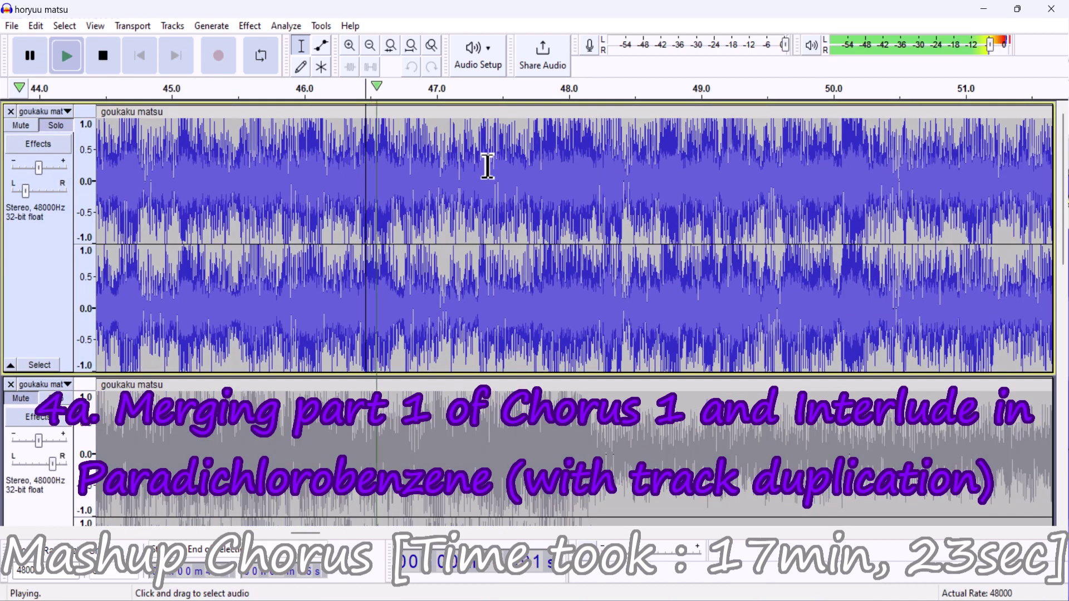
left_click(528, 163)
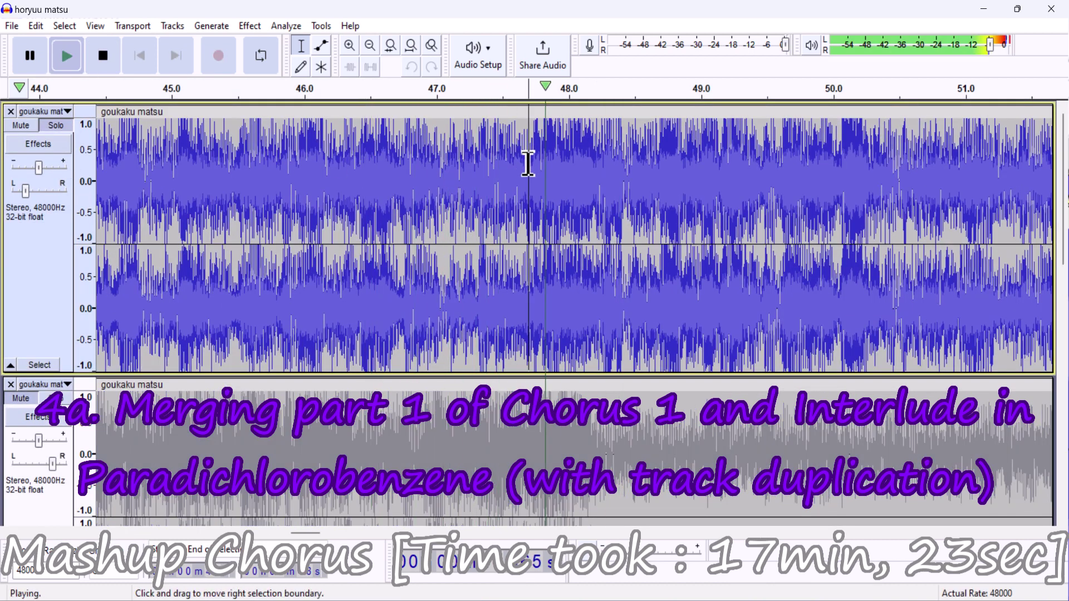
key("space")
left_click(412, 42)
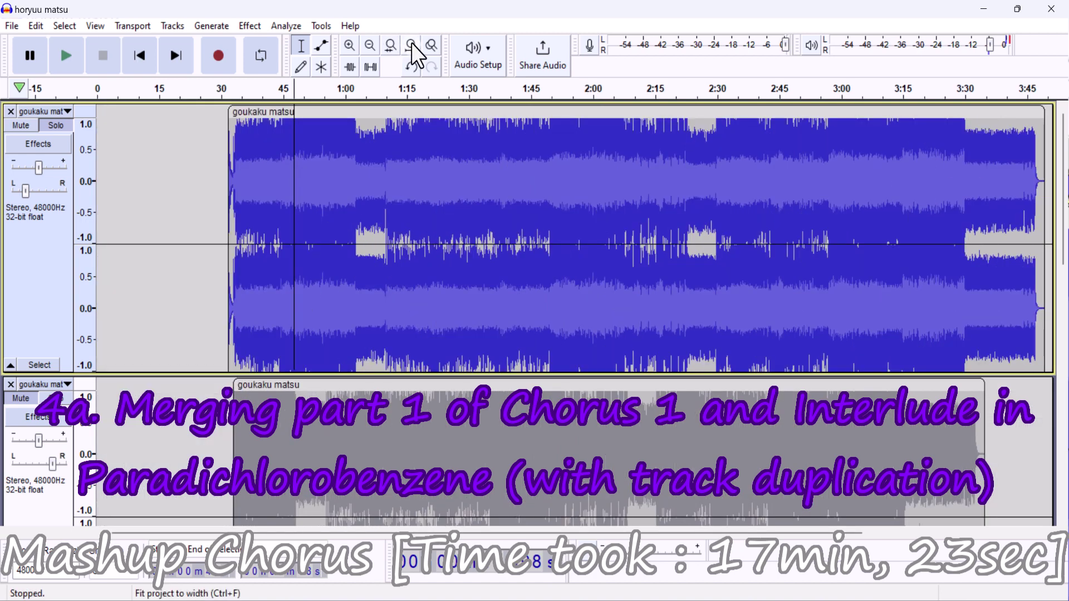
key("space")
key("space")
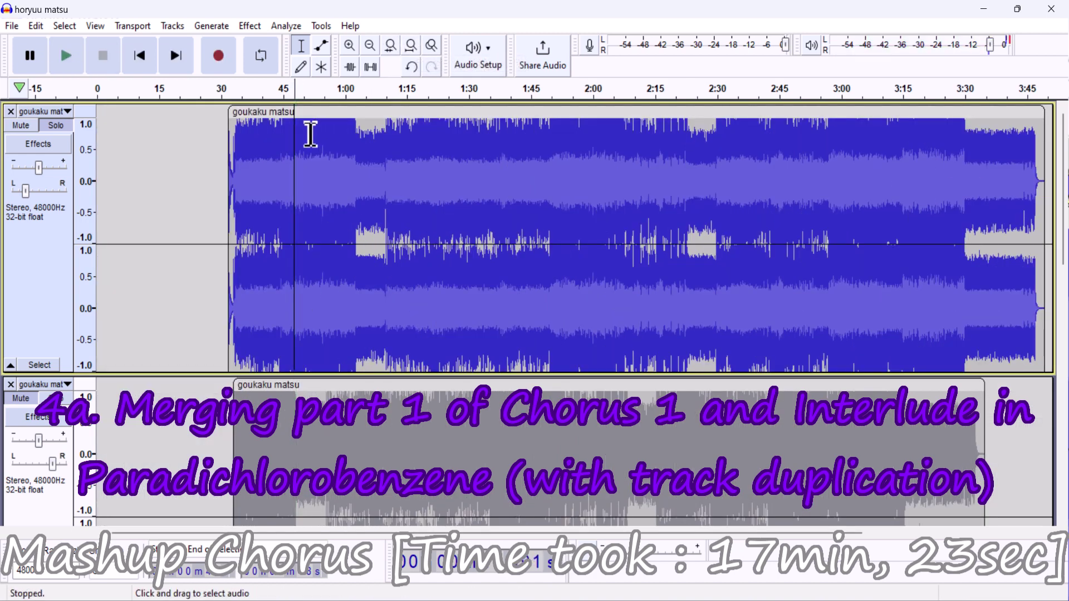
key("space")
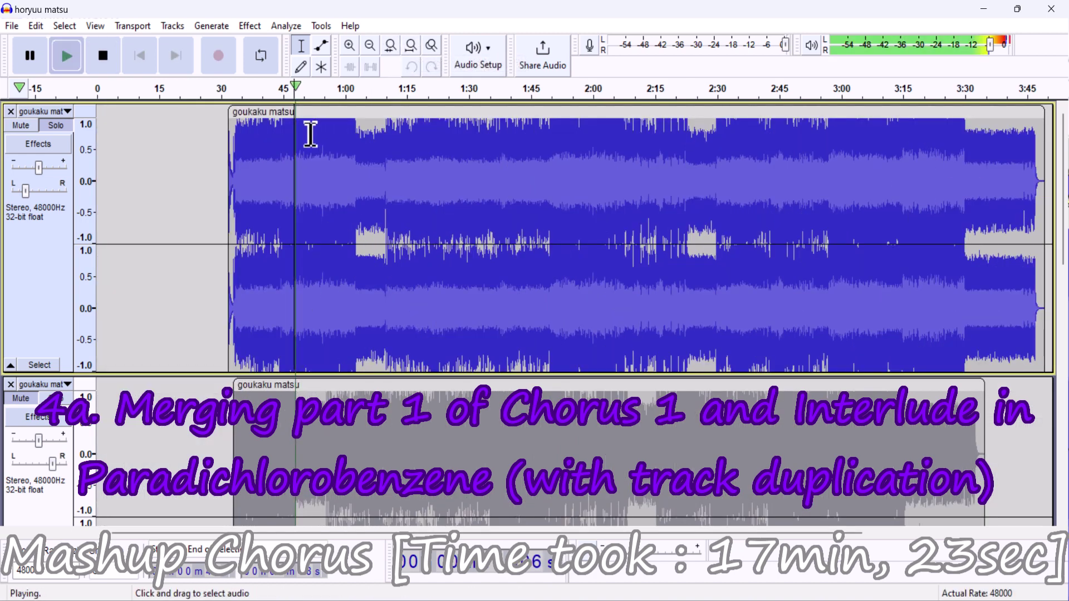
Delete the left-panned track's audio from about 47.7 s to the clip's end, and play back from the cut
left_click_drag(294, 150, 1060, 188)
key("Delete")
key("space")
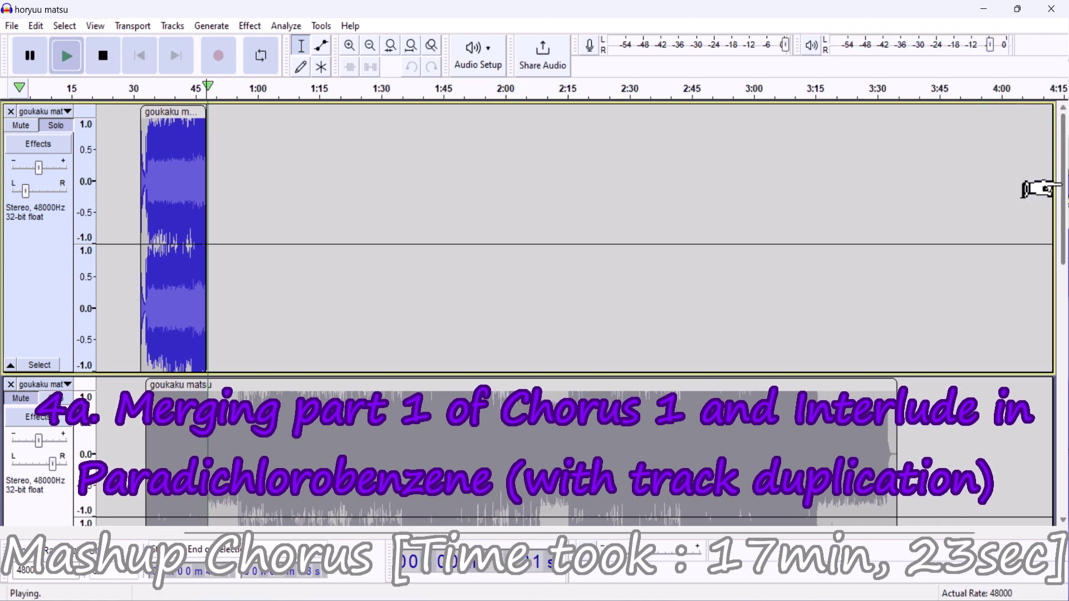
key("space")
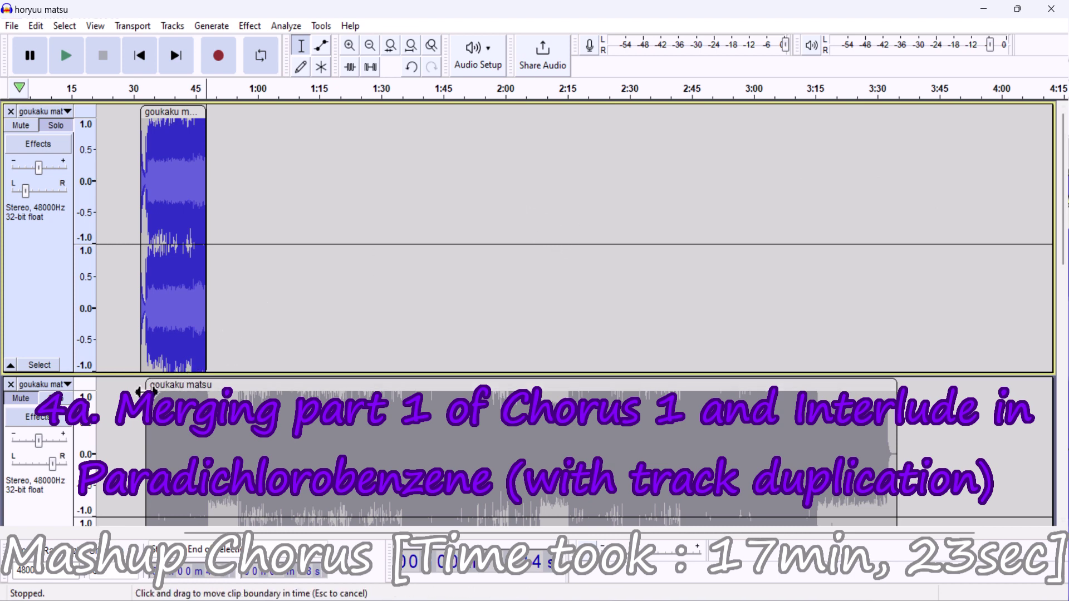
Trim the right-panned clip's opening up to about 47.7 s and join the remainder to the end of the left-panned track's clip
left_click_drag(143, 392, 193, 392)
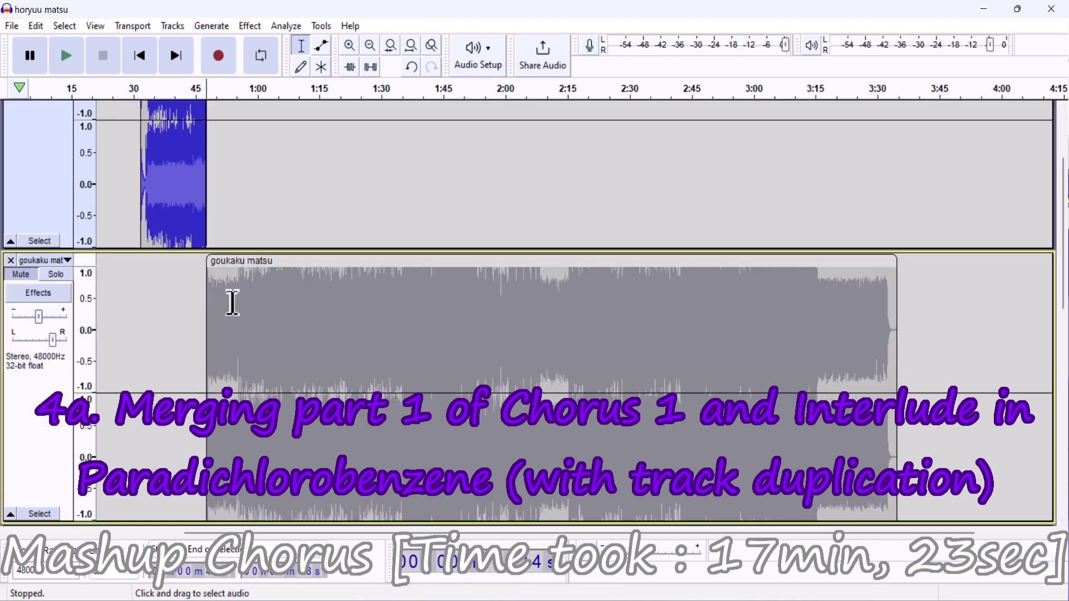
left_click_drag(220, 258, 204, 157)
left_click(207, 158)
Play back the joined clip from about 44.3 s across the transition at about 47.7 s
key("space")
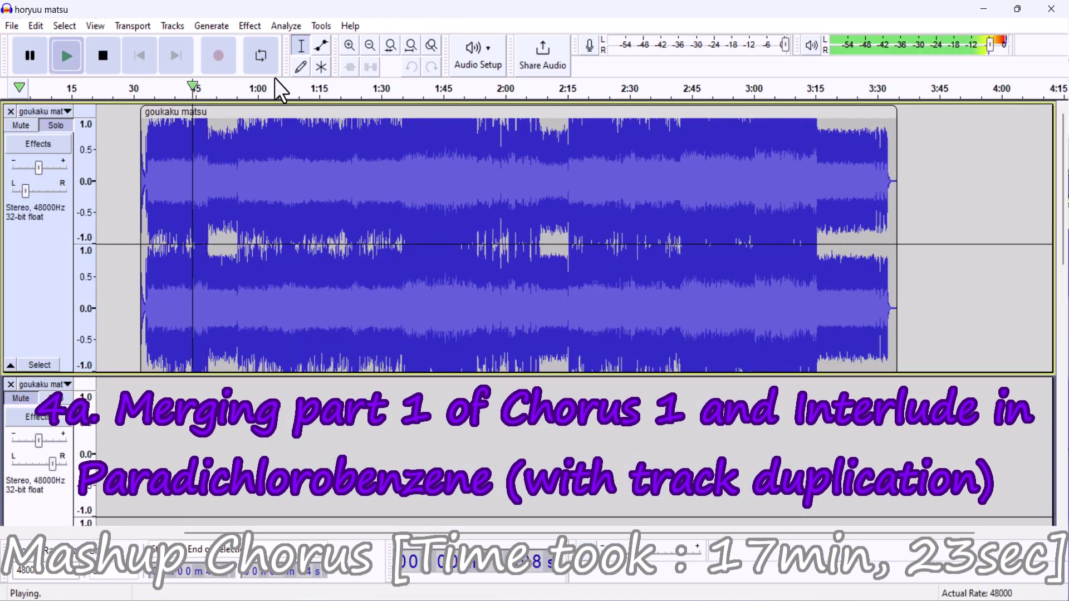
left_click(347, 46)
left_click(348, 47)
left_click(347, 47)
left_click(347, 47)
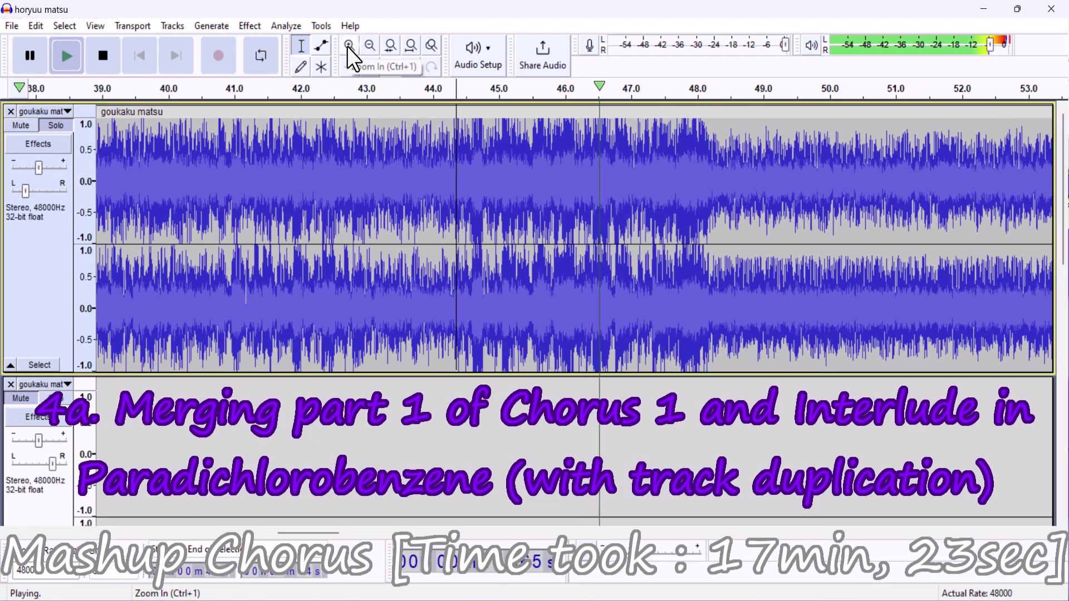
left_click(348, 47)
left_click(350, 47)
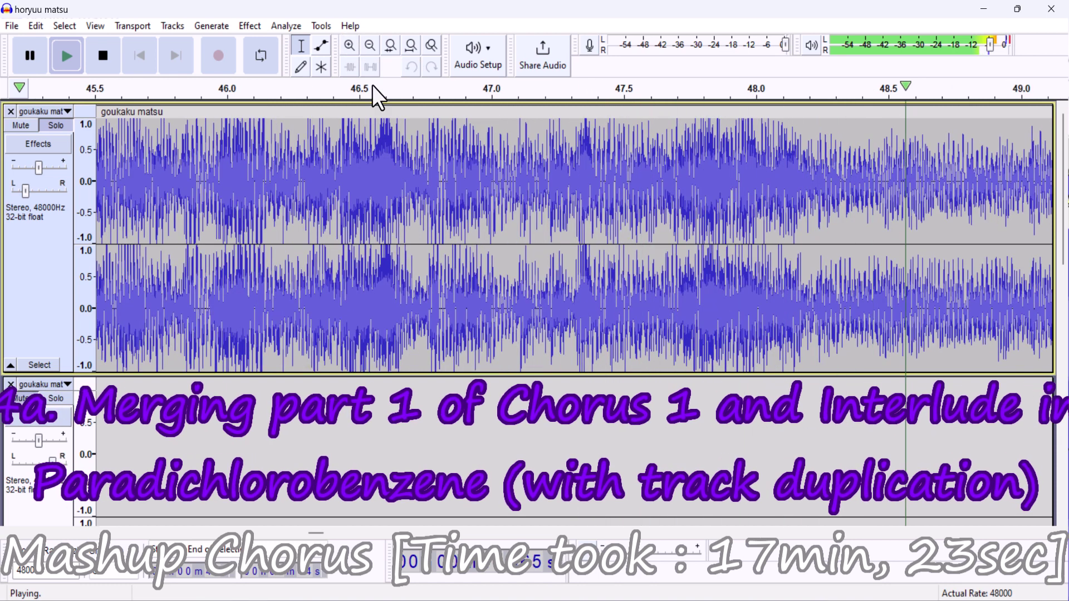
Play back the soloed track from about 1:34 and 1:38.5 to find where part 2 of chorus 2 begins
key("ctrl+f")
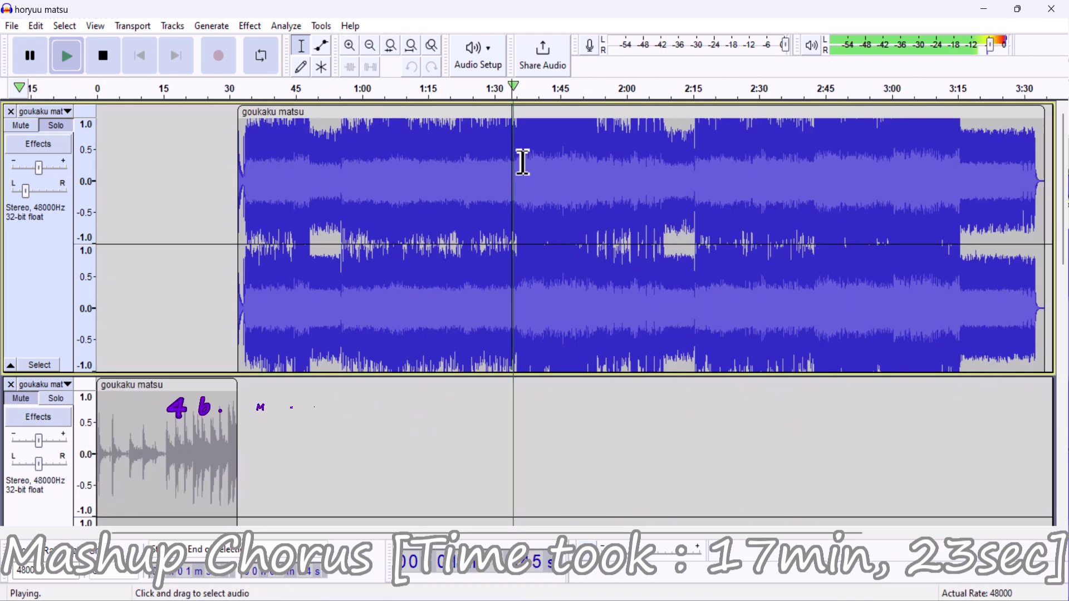
left_click(350, 47)
left_click(350, 47)
left_click(350, 47)
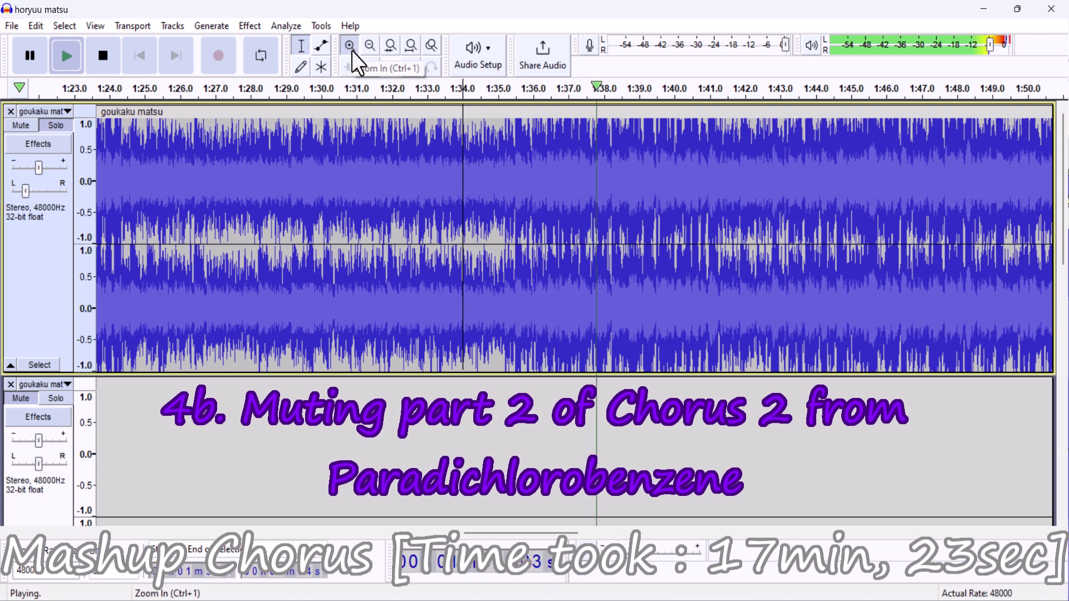
left_click(350, 48)
key("space")
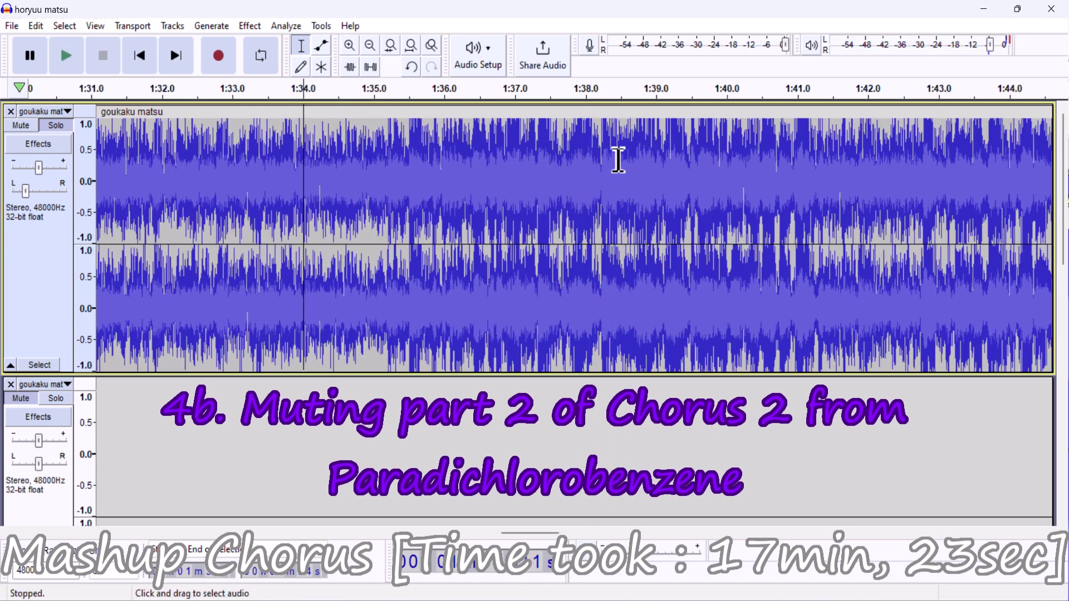
left_click(618, 161)
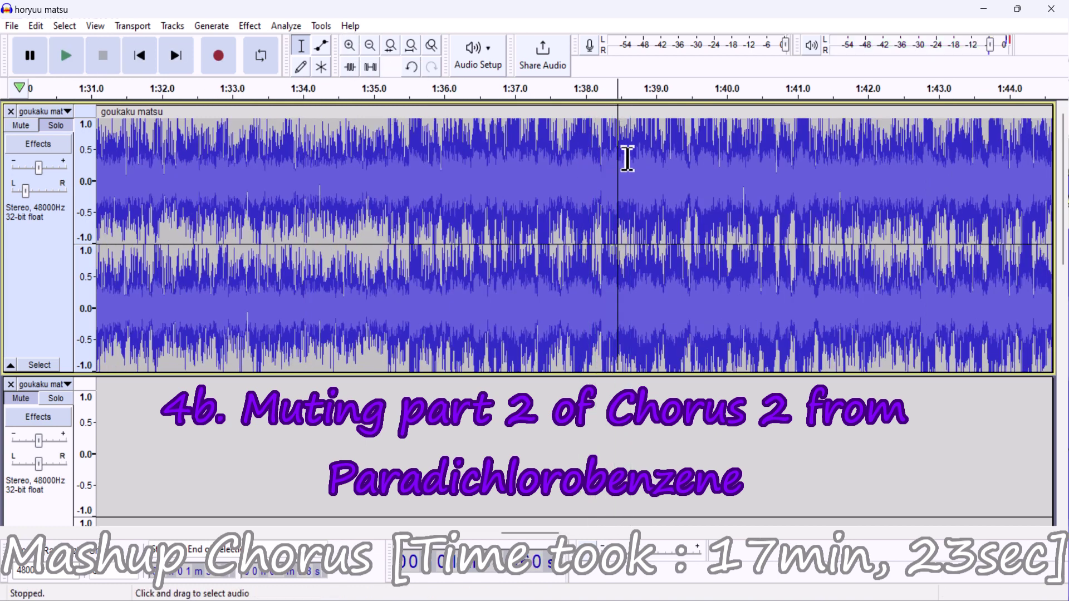
key("space")
key("space")
Add an envelope control point on the soloed track at about 1:38.5, at the start of chorus 2's part 2, and play back from it
left_click(321, 46)
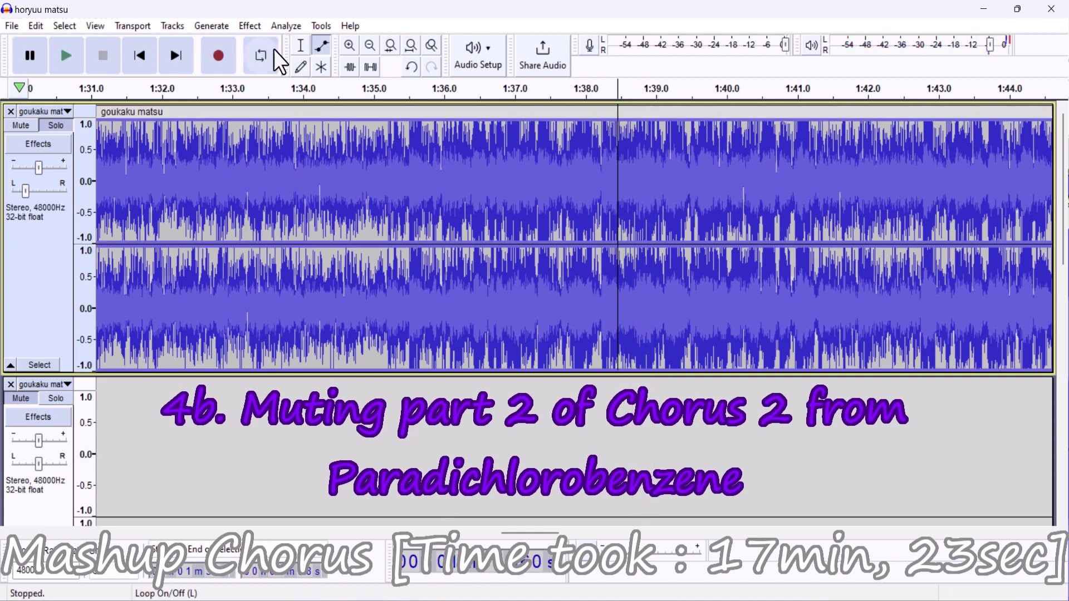
left_click(303, 55)
key("space")
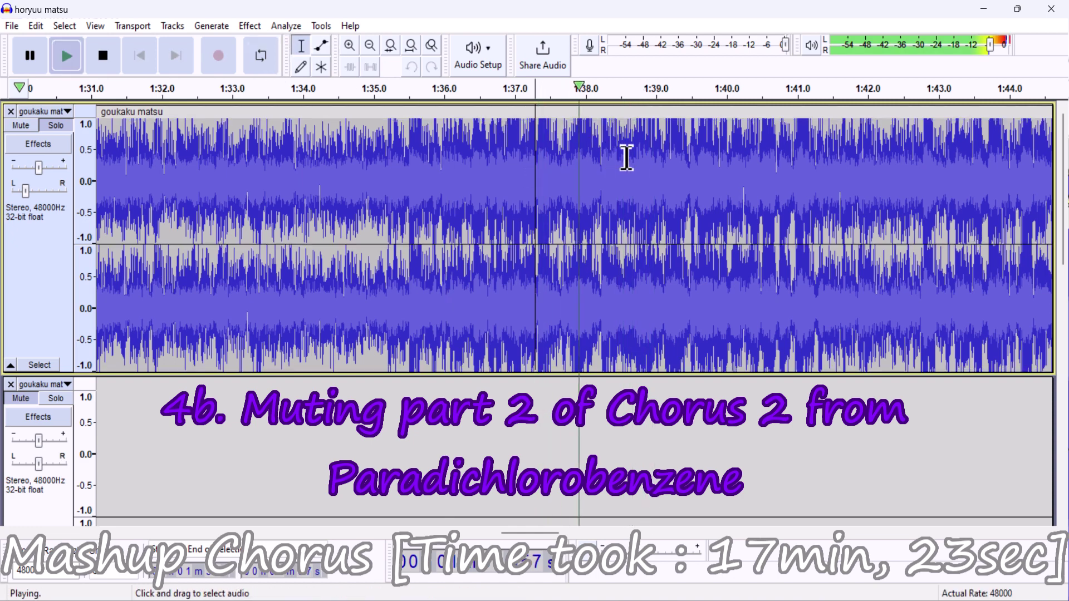
left_click(625, 157)
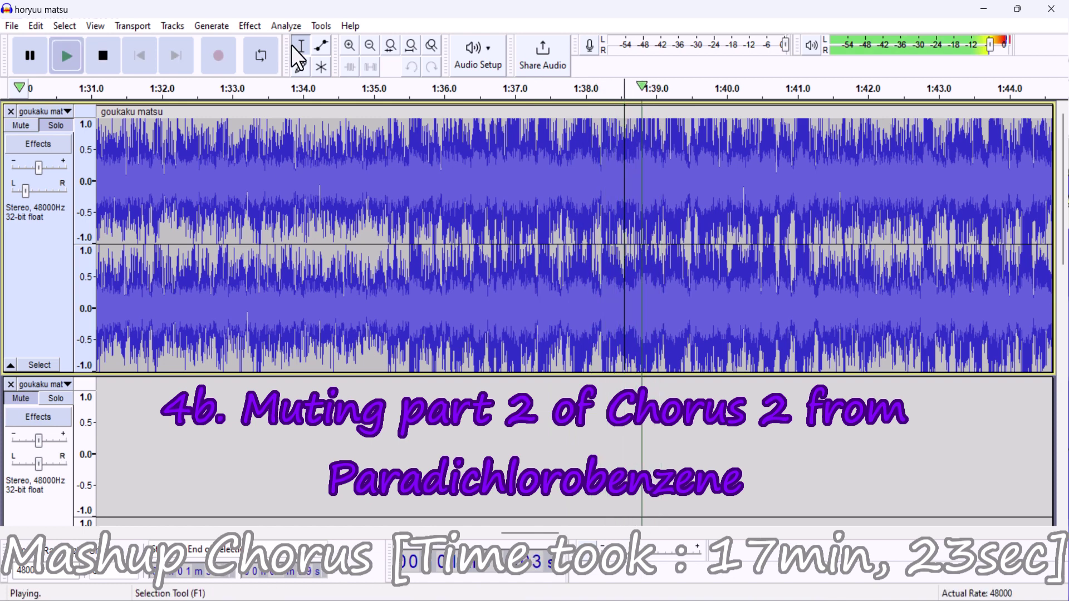
left_click(325, 50)
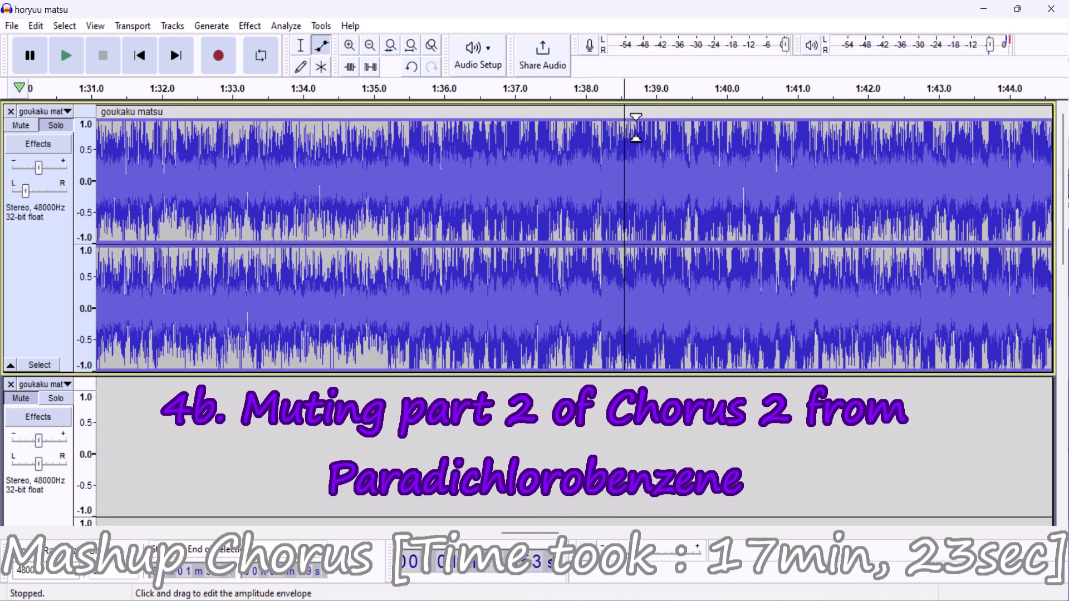
left_click_drag(627, 121, 622, 126)
key("space")
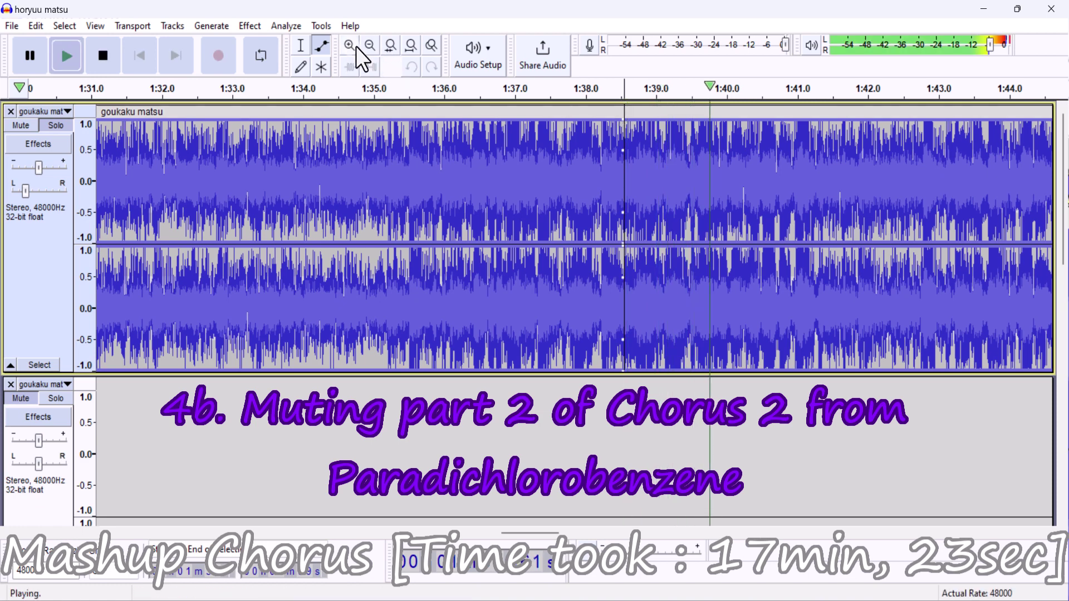
Play back the soloed track from about 1:48.4 to look for the end of part 2 of chorus 2
left_click(301, 46)
left_click(370, 45)
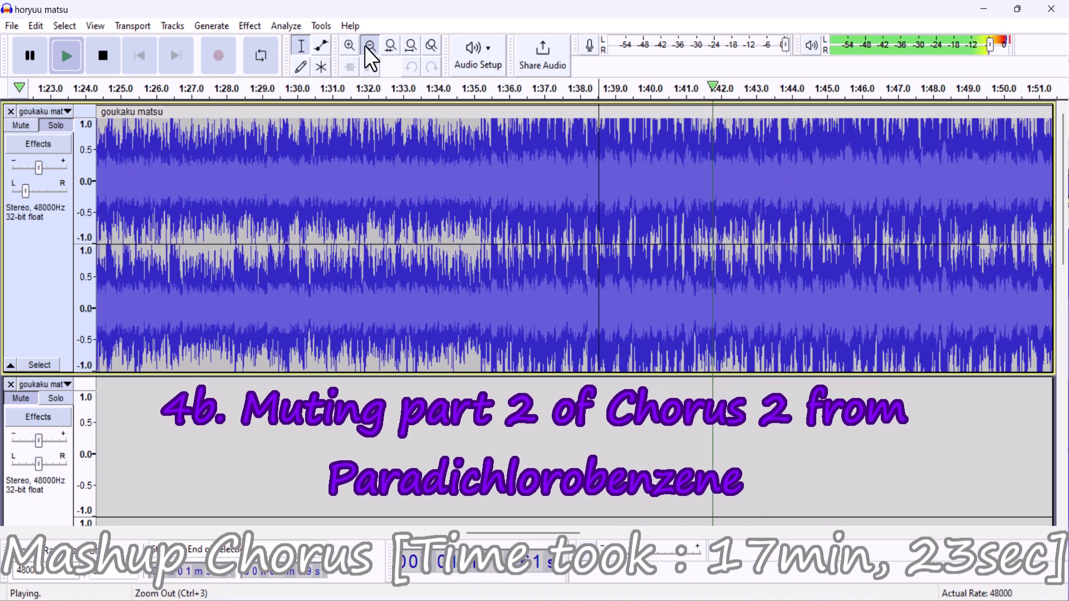
left_click(369, 45)
key("space")
left_click(761, 160)
key("space")
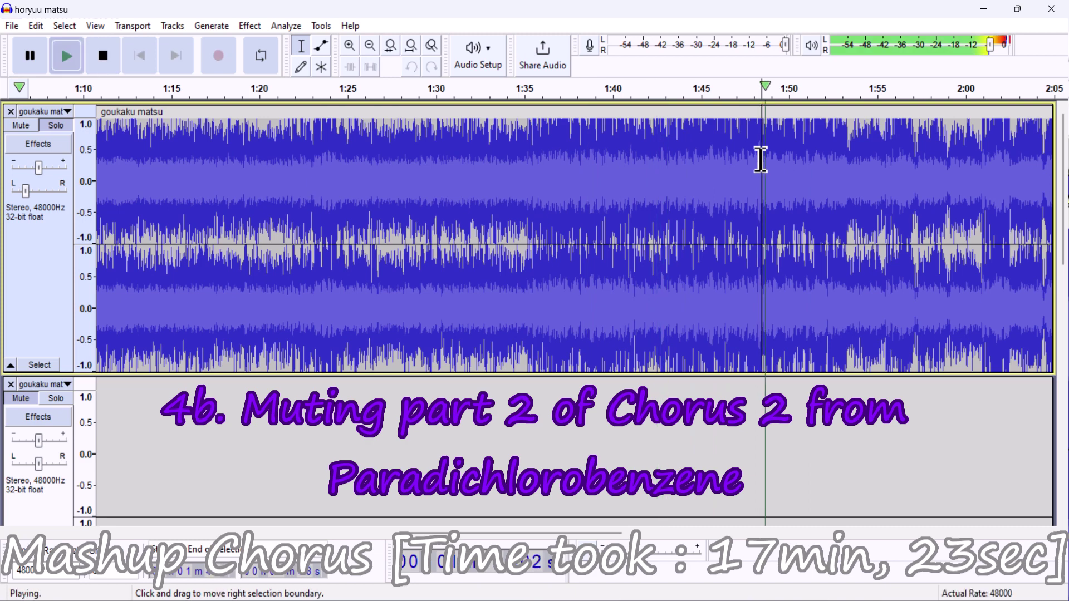
left_click(349, 46)
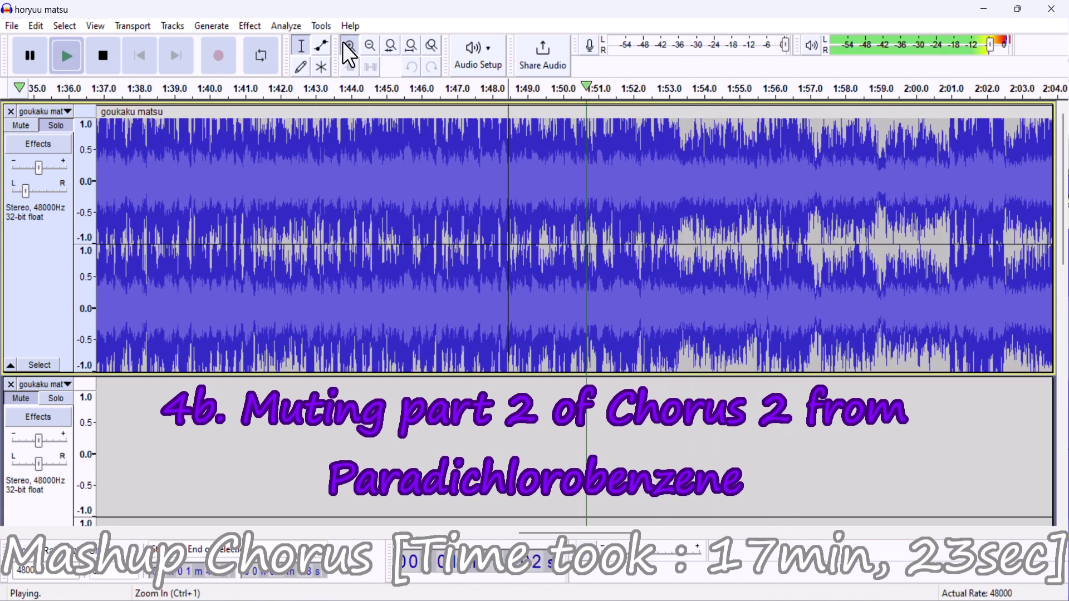
left_click(349, 45)
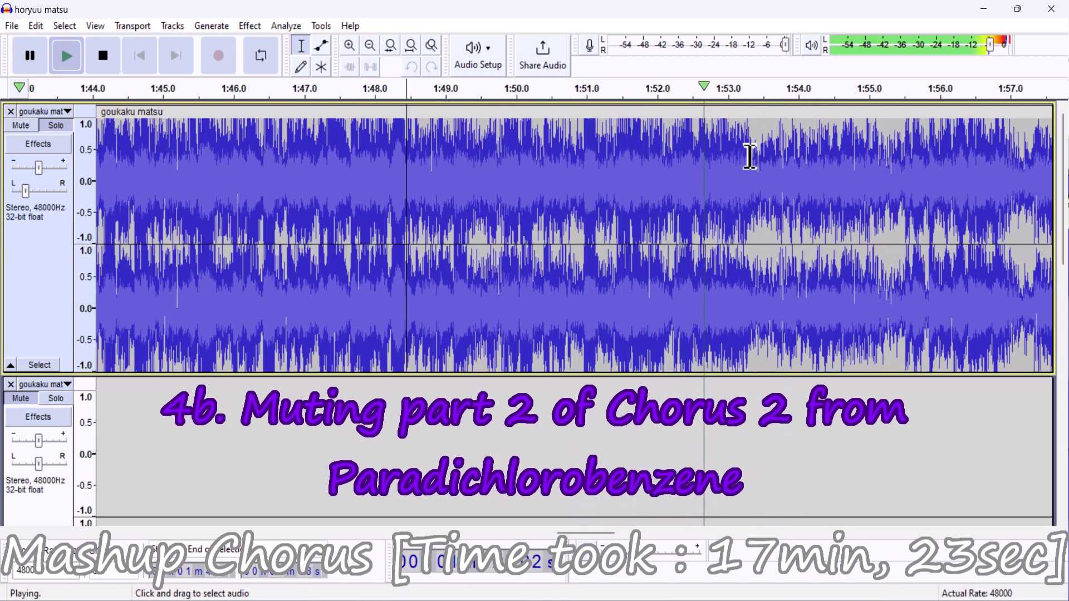
Pinpoint the end of chorus 2's part 2 at about 1:53.6 by replaying short passages from 1:53.4 onward
key("space")
left_click(757, 160)
key("space")
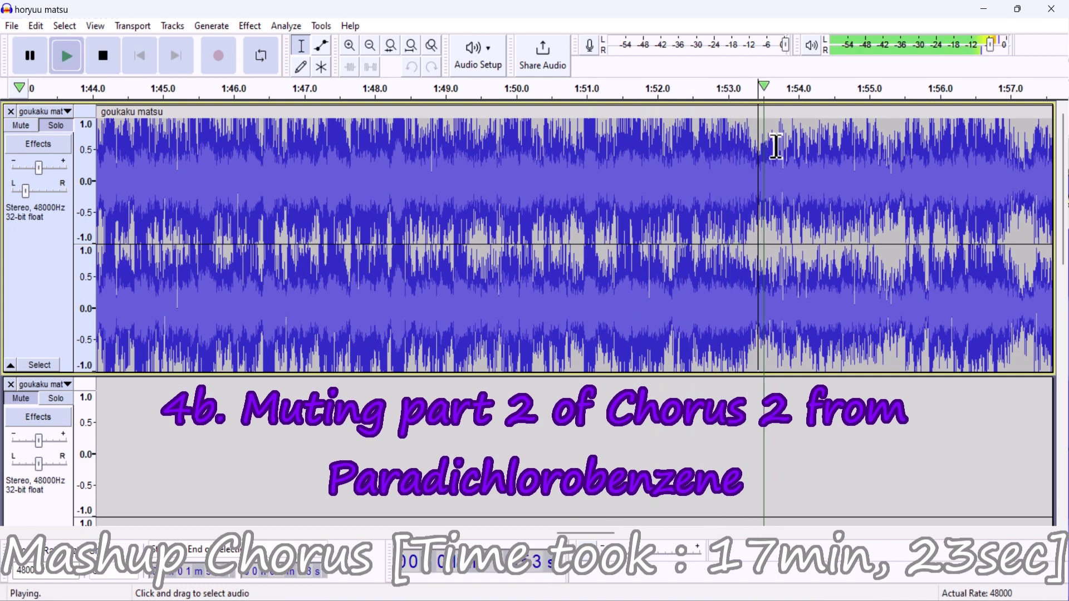
key("space")
left_click(773, 144)
key("space")
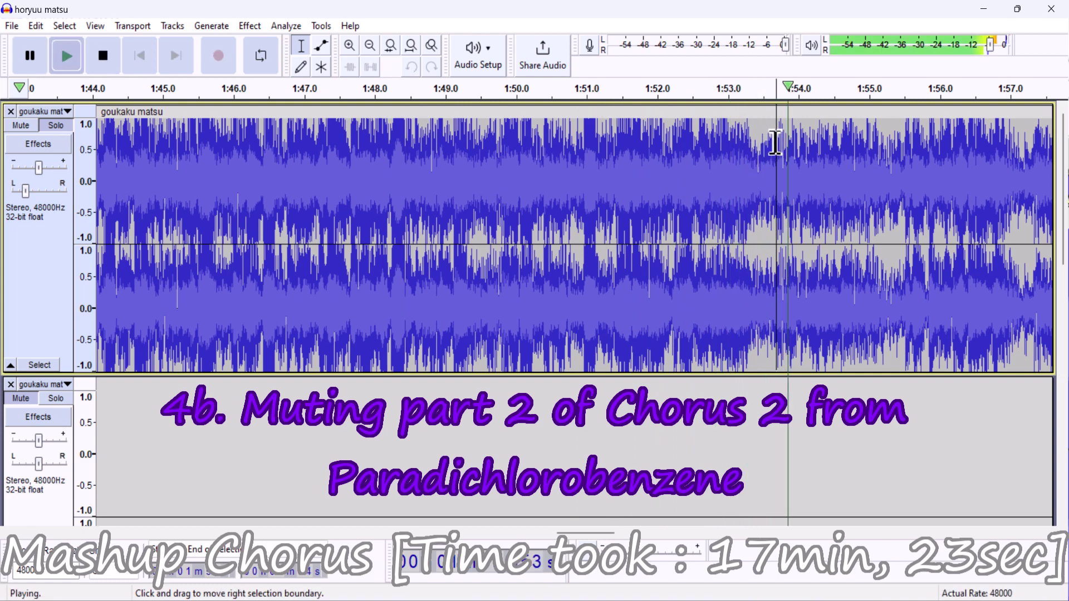
key("space")
key("space")
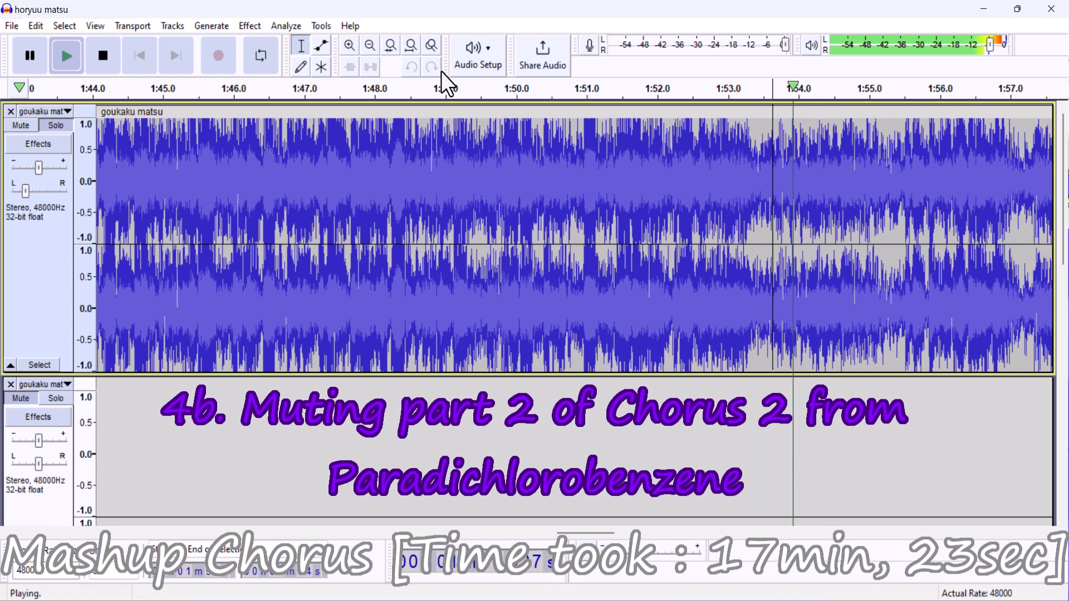
key("space")
Add an envelope point at about 1:53.7, pull the envelope down to silence at about 1:52.7, and play back the end of the muted part
left_click(321, 45)
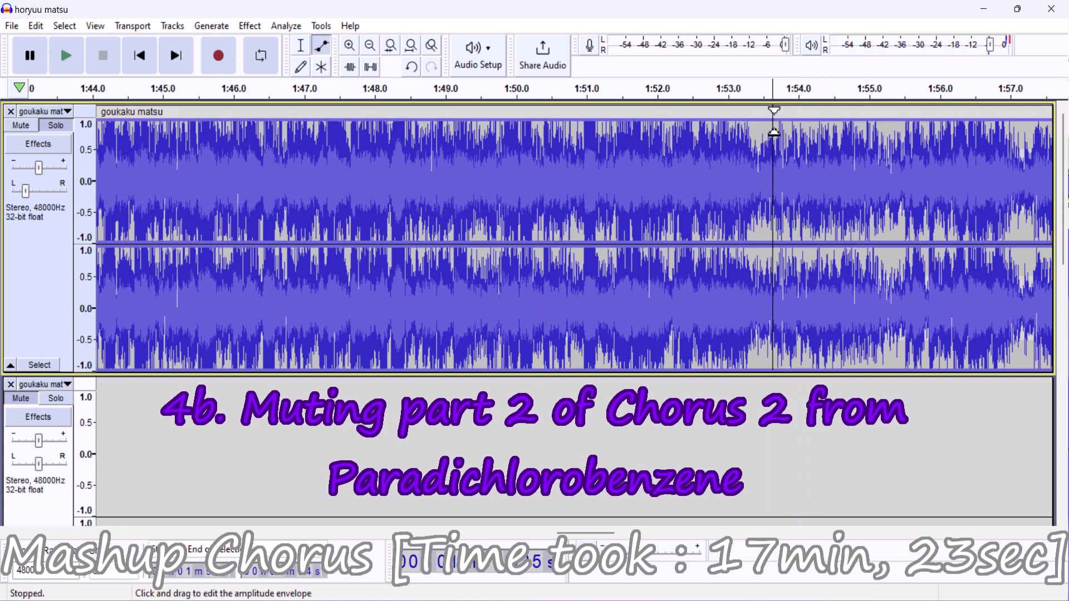
left_click_drag(776, 127, 699, 222)
key("space")
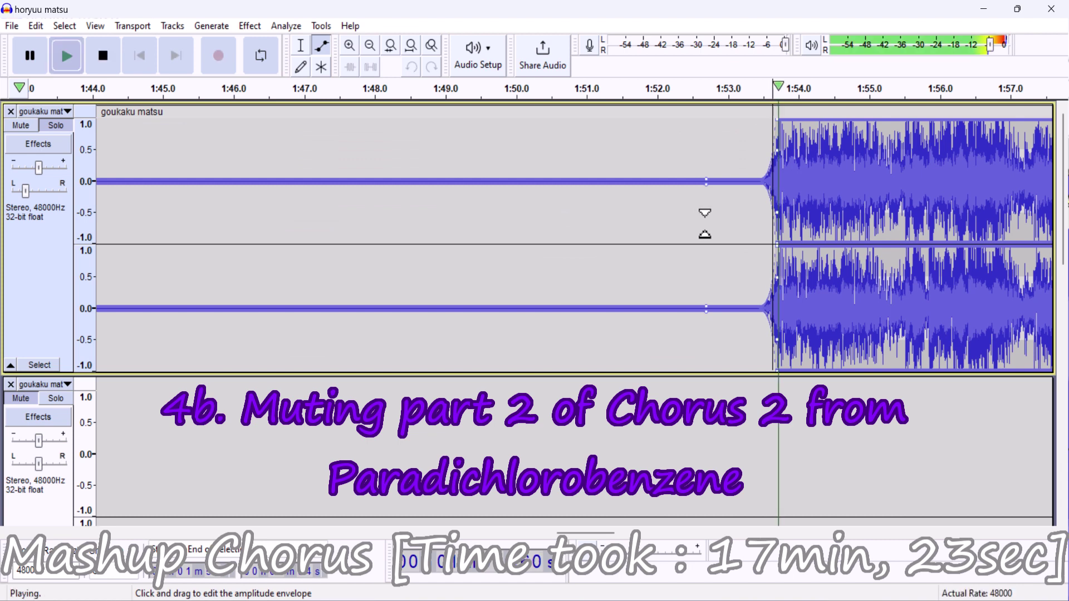
Play back the start of the muted part of chorus 2 from about 1:37.9 to check the fade into silence
key("space")
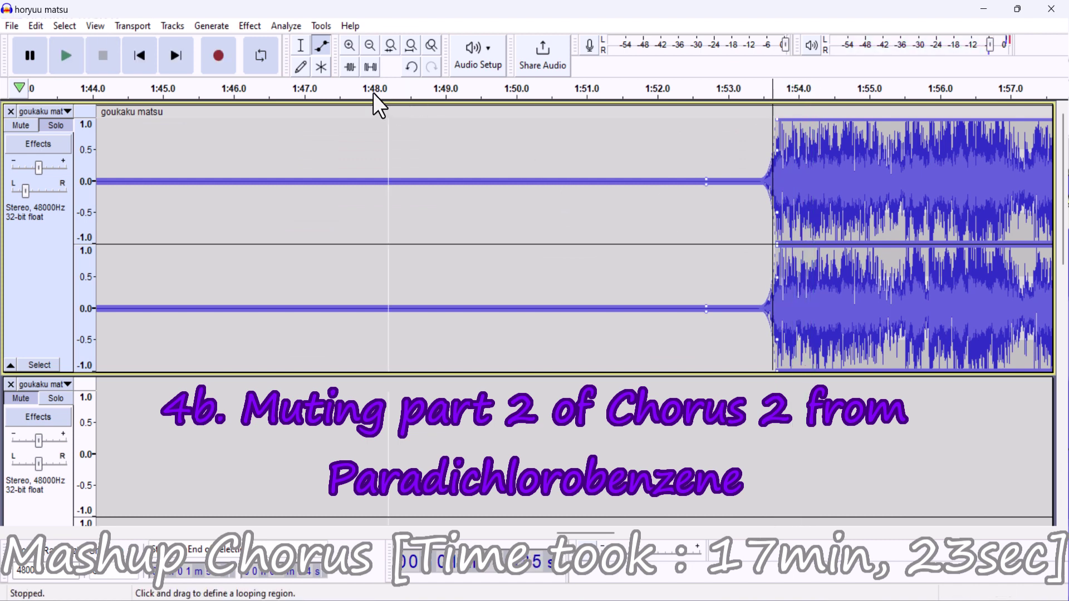
left_click(370, 45)
left_click(370, 45)
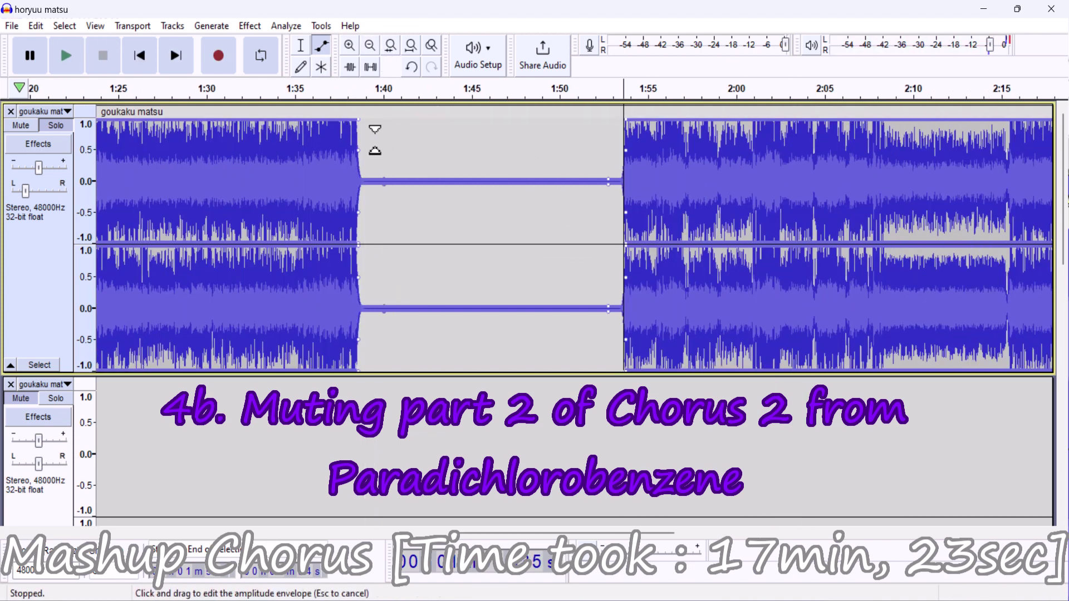
left_click(345, 161)
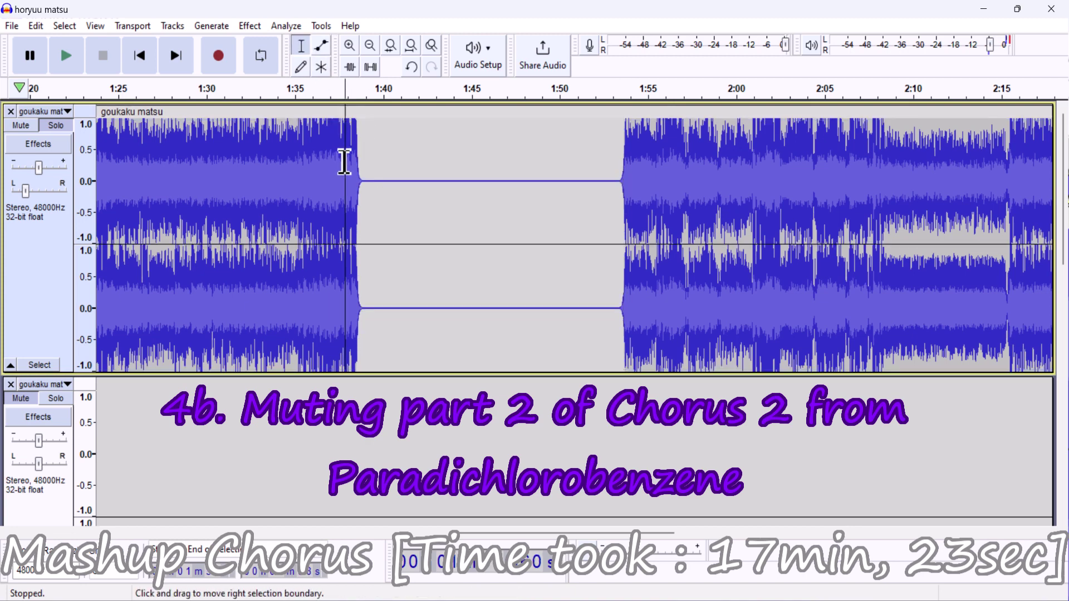
key("space")
left_click(349, 45)
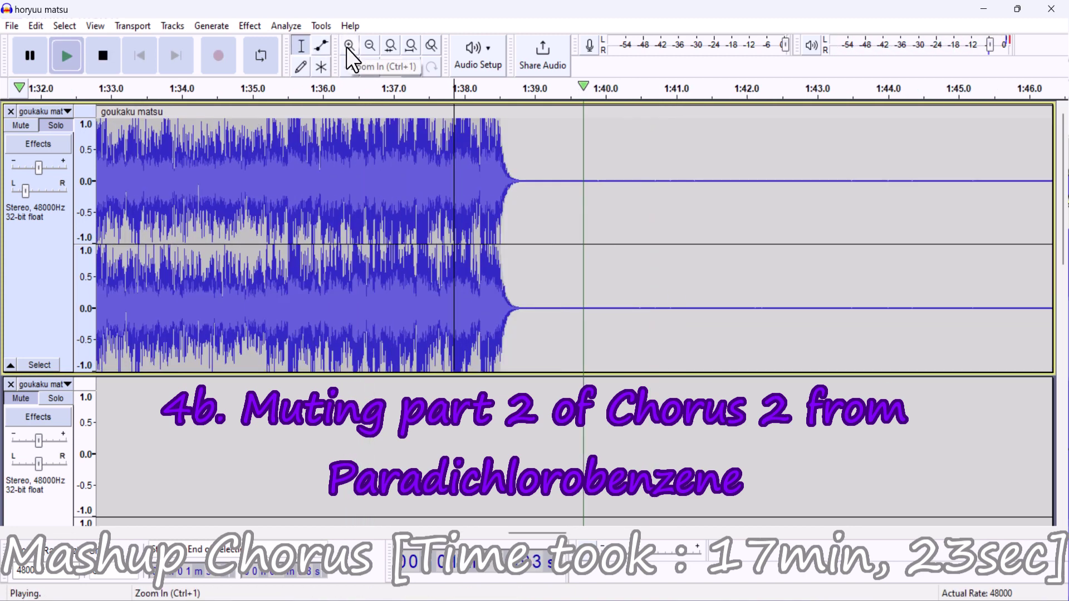
left_click(349, 45)
left_click(349, 46)
key("space")
Shorten the fade at the start of the muted part by moving the silent envelope point to about 1:39.2, and play it back
left_click(320, 48)
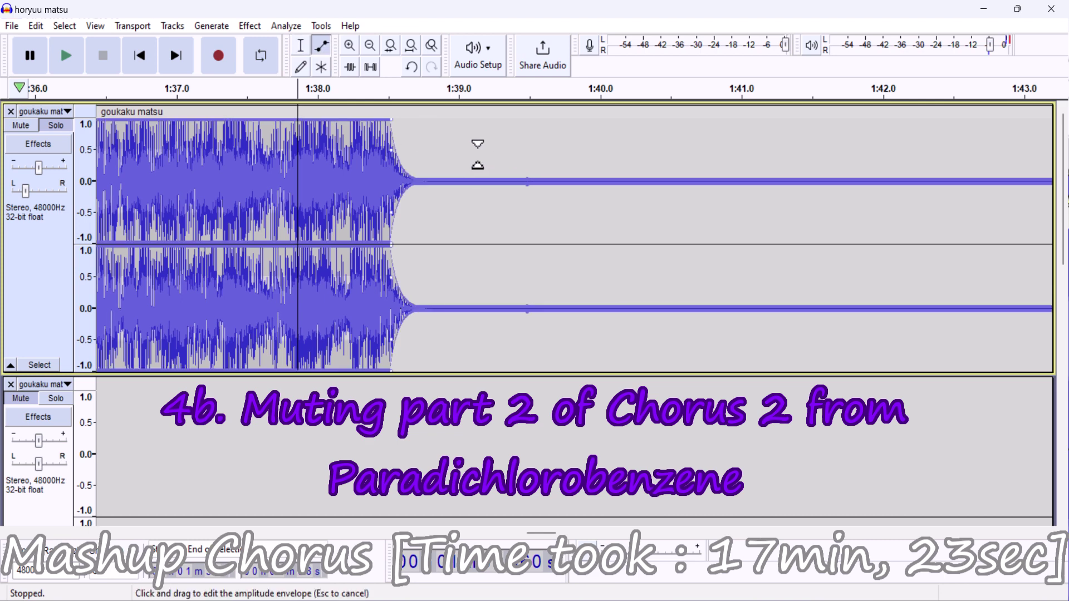
left_click_drag(517, 161, 481, 168)
key("ctrl+z")
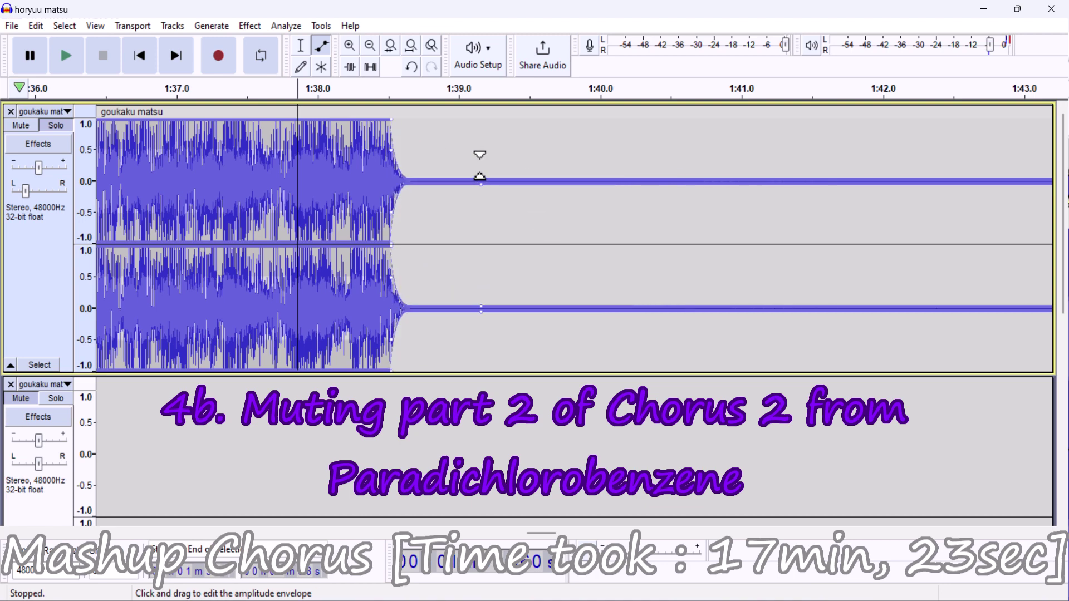
key("space")
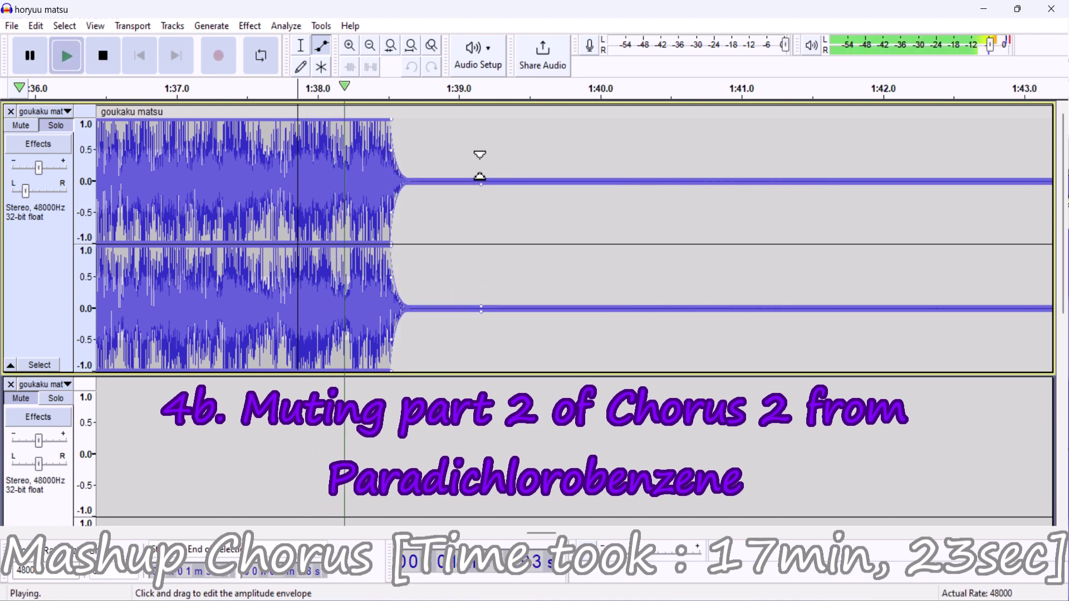
left_click(301, 45)
left_click(374, 51)
left_click(374, 51)
left_click(375, 51)
left_click(374, 51)
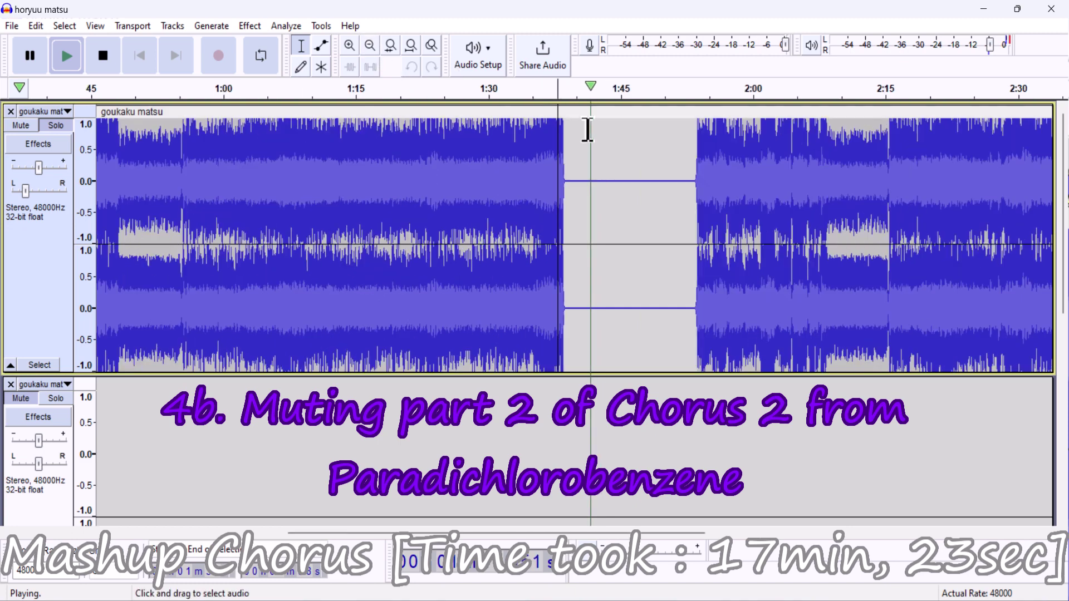
key("space")
Play back the end of the muted part from about 1:52 and again from about 1:53.7 to check where the sound returns
left_click(683, 174)
key("space")
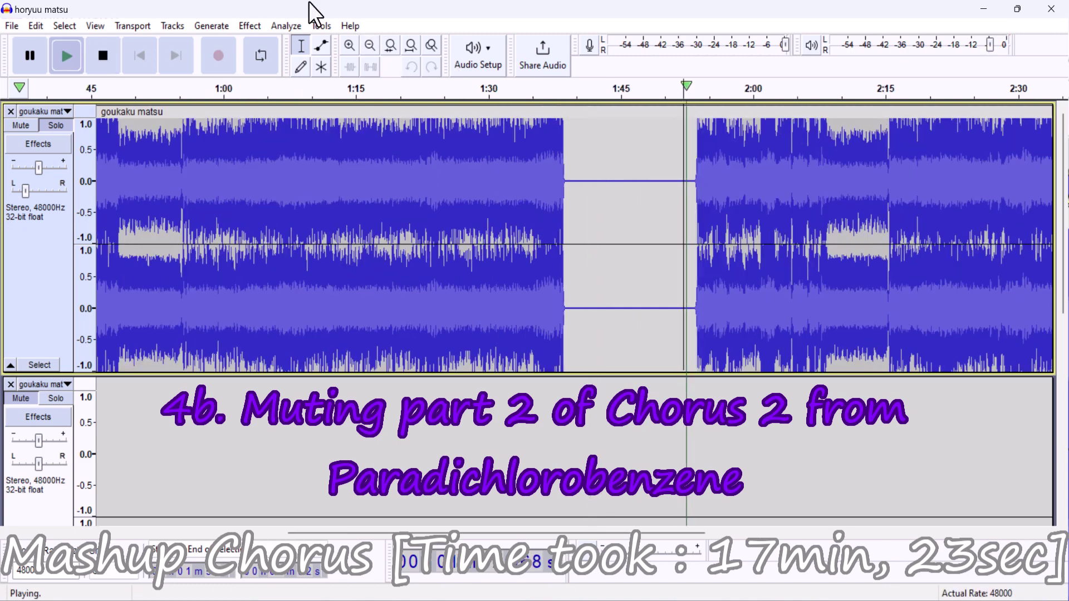
left_click(347, 46)
left_click(347, 45)
left_click(348, 45)
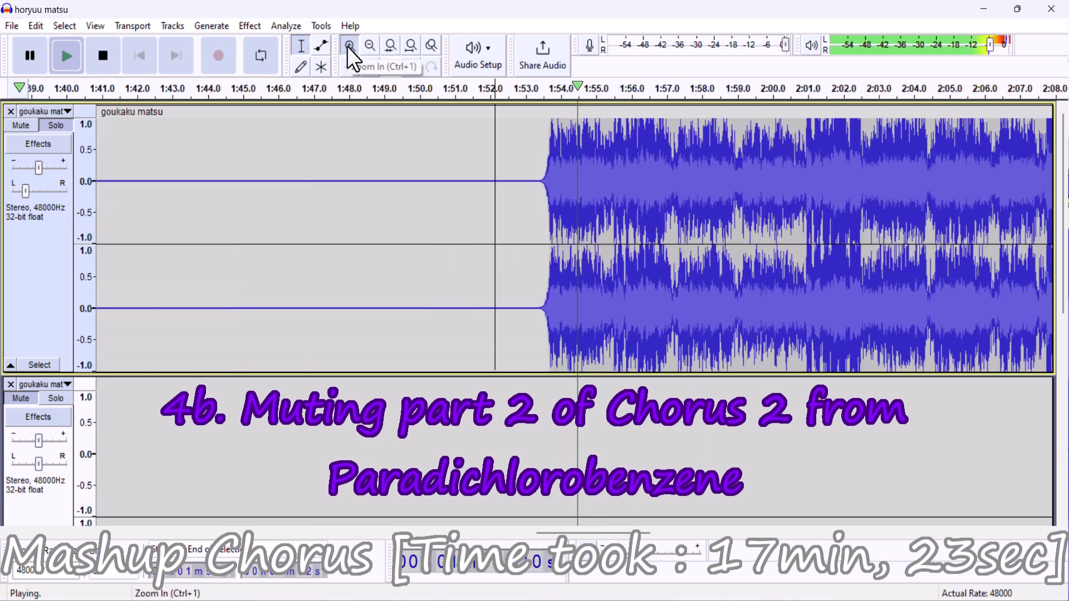
left_click(347, 46)
key("space")
left_click(418, 118)
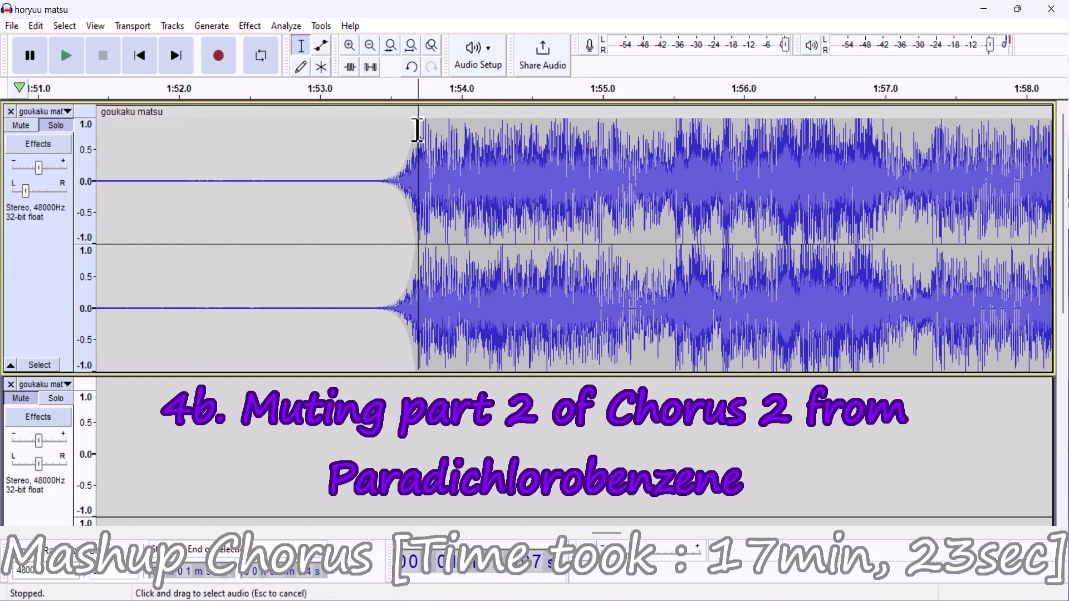
key("space")
key("space")
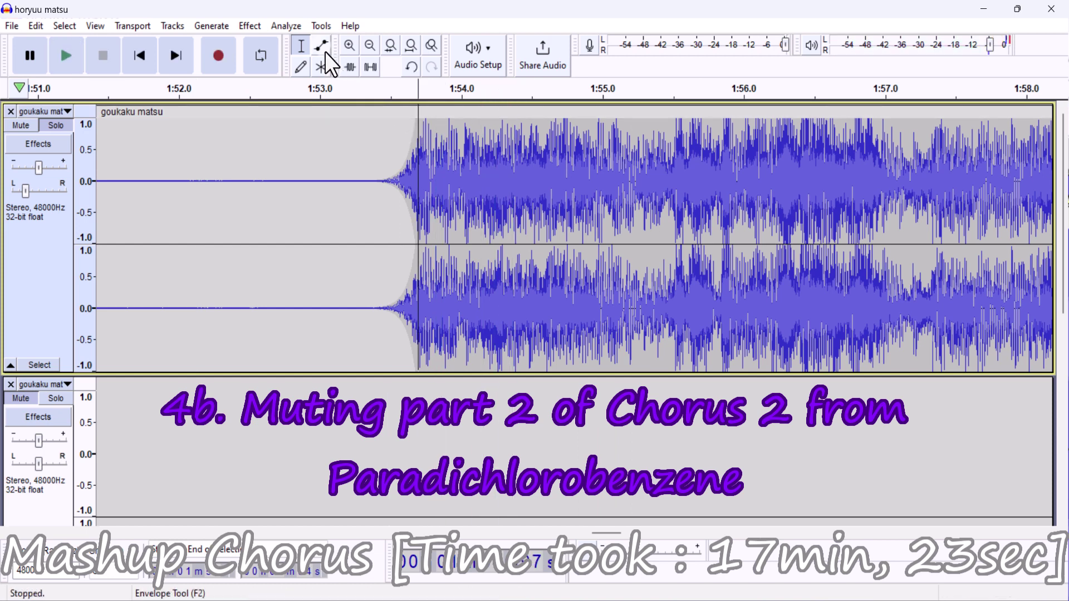
Move the silent envelope point at the end of the muted part to about 1:53.1 and play back from about 1:52.1
left_click(322, 47)
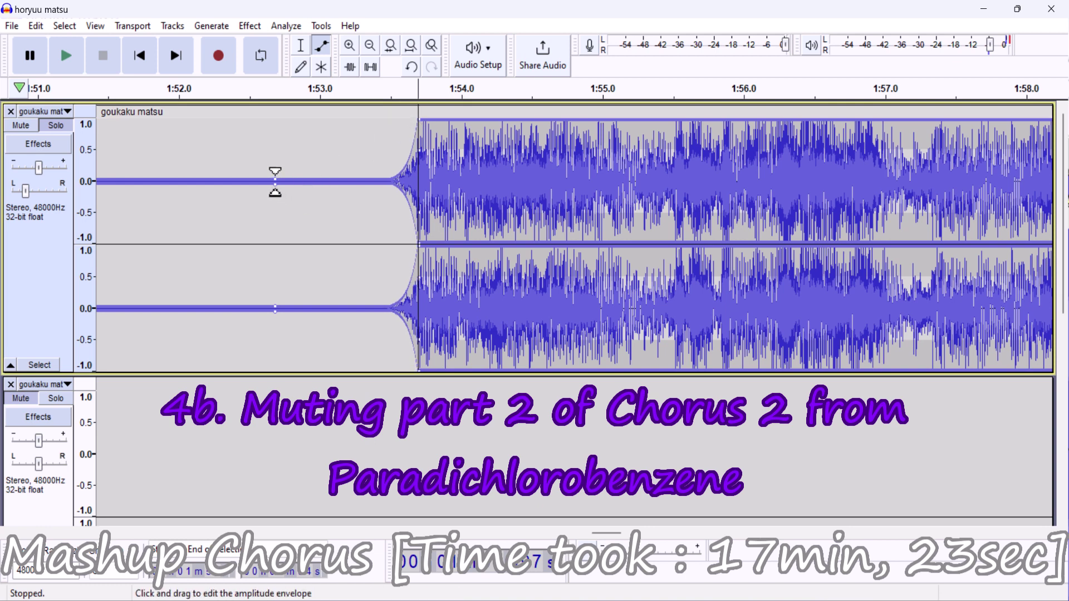
left_click_drag(275, 181, 320, 152)
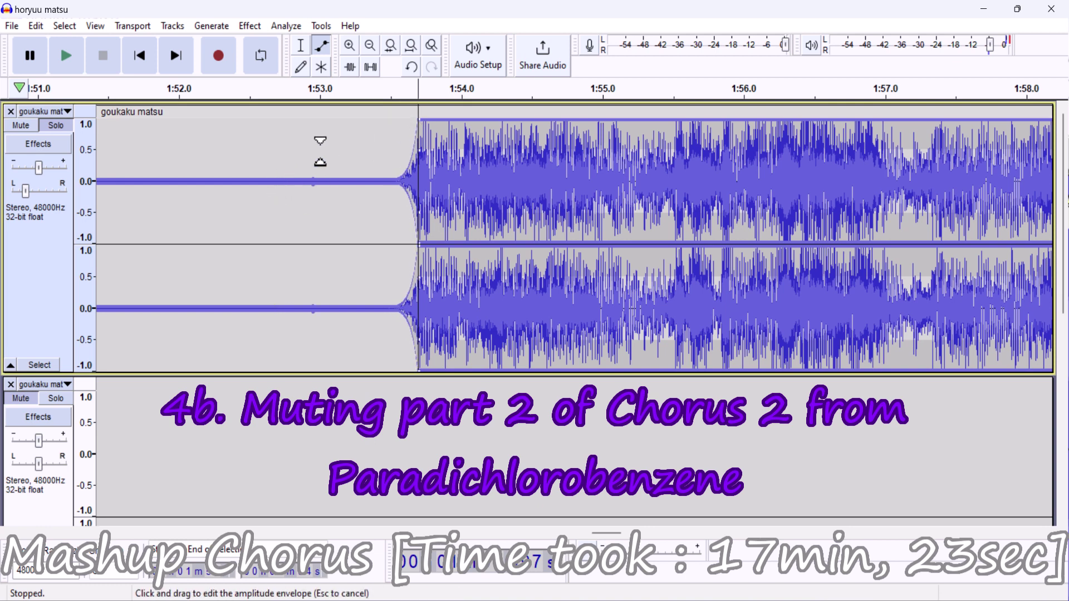
left_click(295, 46)
left_click(197, 186)
key("space")
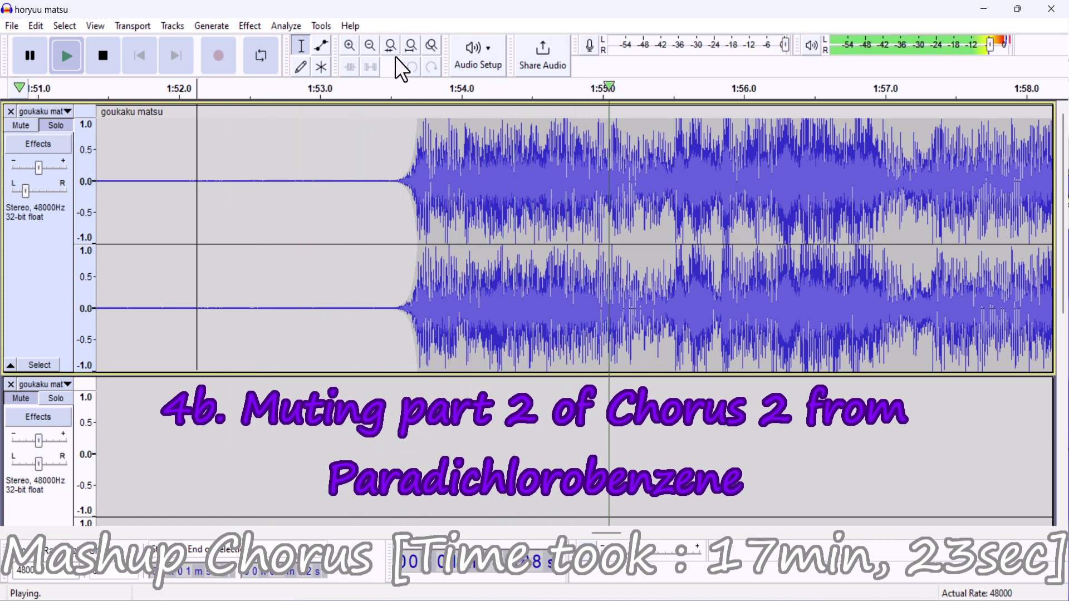
key("space")
Move the full-volume envelope point to about 1:53.7 and the silent one to about 1:53.4, and play back the return of sound
left_click(322, 46)
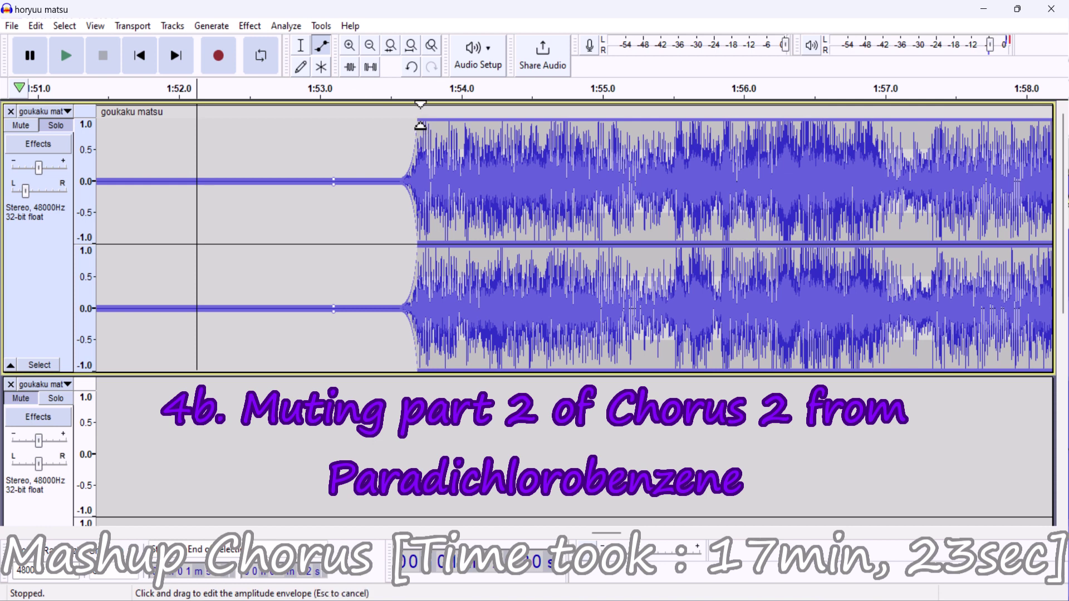
left_click(421, 125)
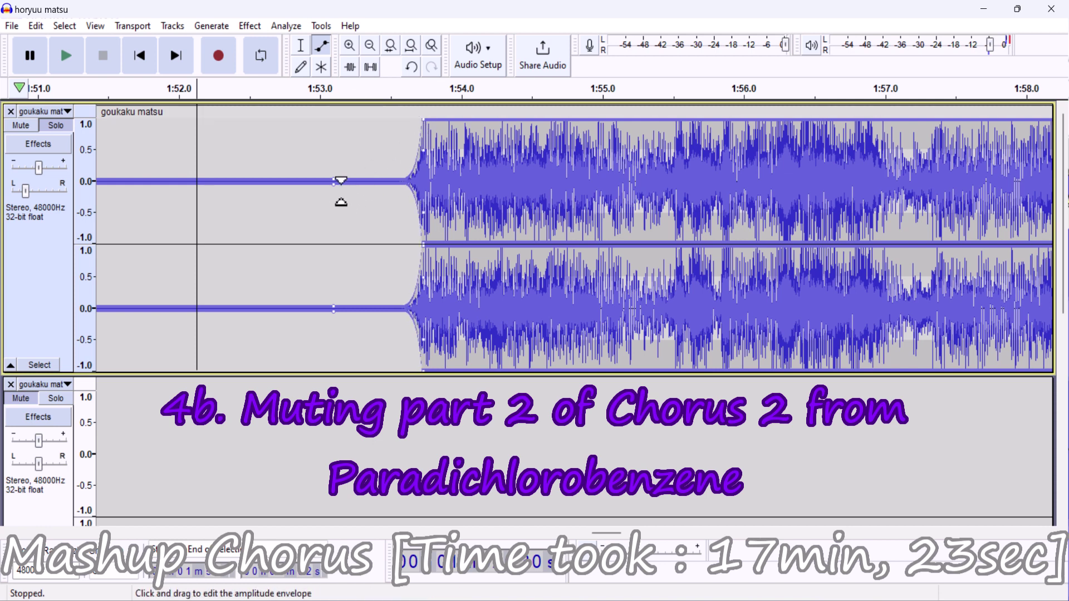
key("space")
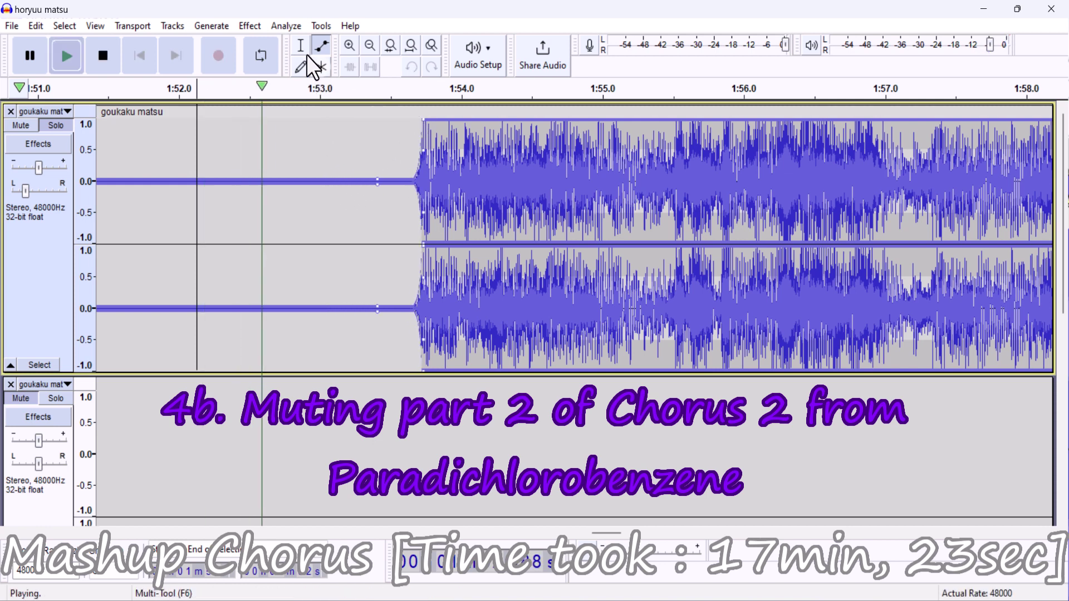
left_click(301, 48)
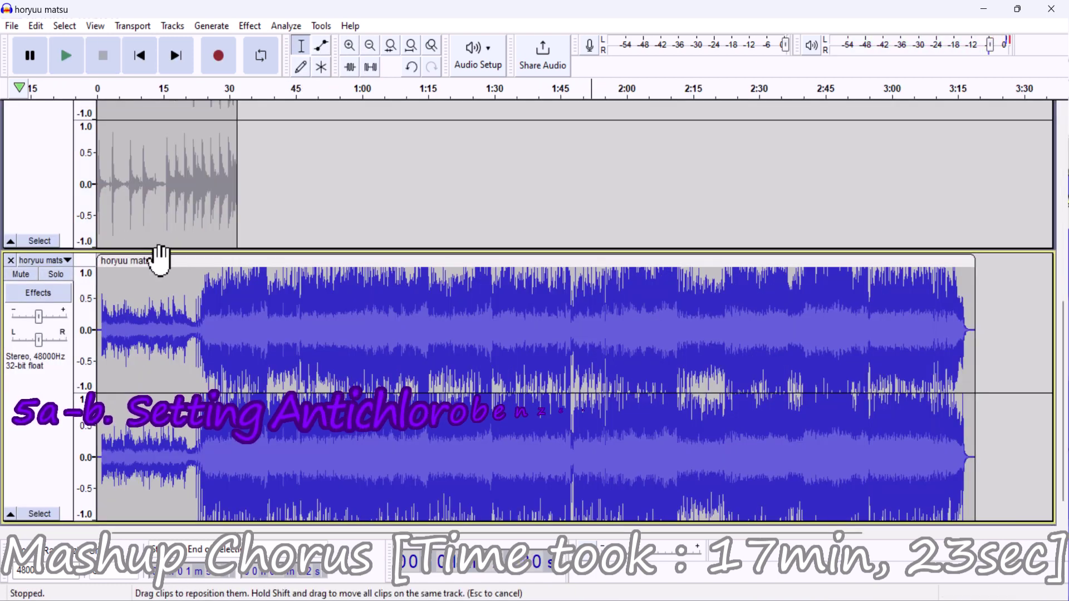
Shift the horyuu matsu clip to start at about 9 seconds and play back briefly from 0:30
left_click_drag(160, 261, 178, 257)
scroll(82, 195, "up", 3)
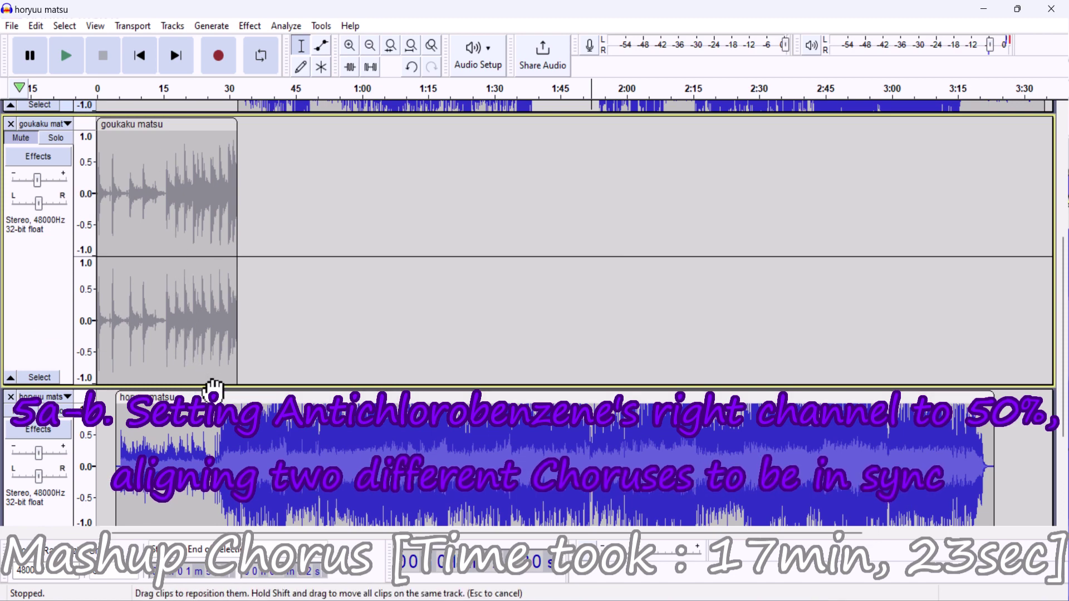
left_click_drag(212, 386, 236, 390)
scroll(233, 345, "down", 3)
left_click(227, 305)
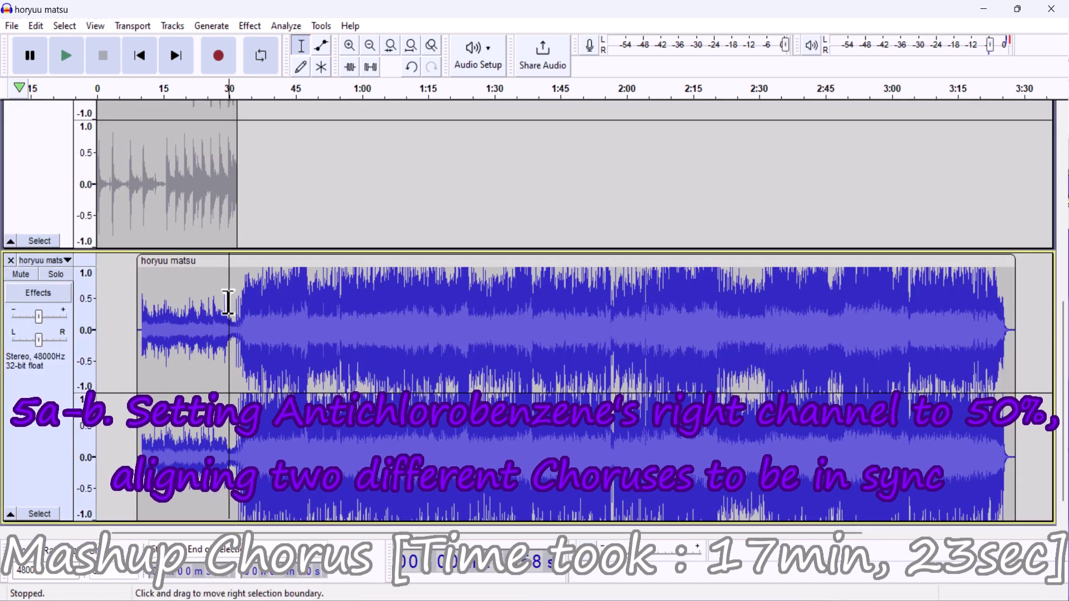
key("space")
key("space")
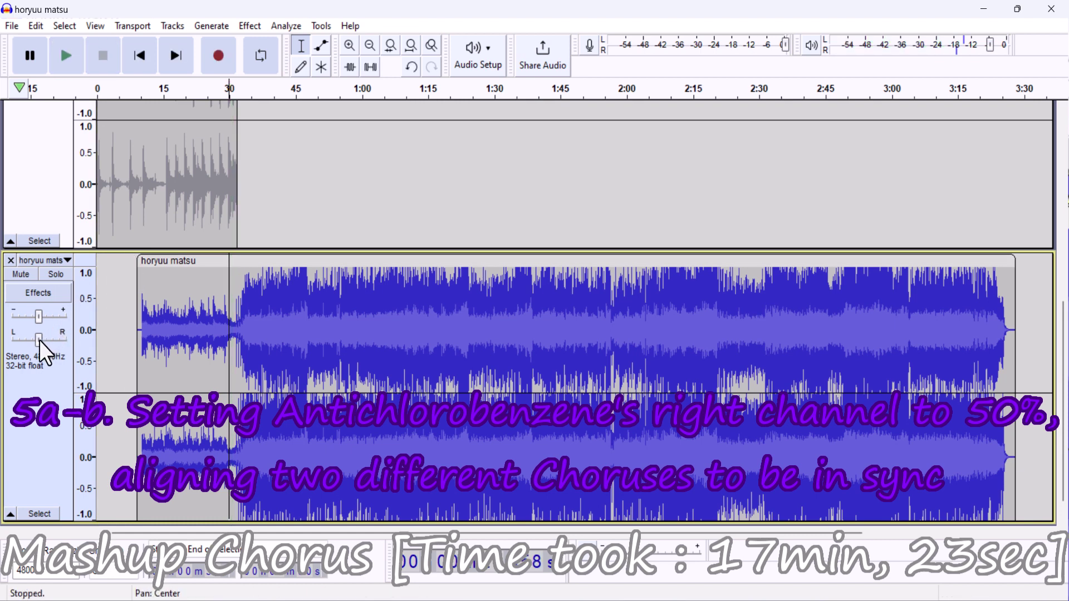
Pan the horyuu matsu track 50% right, set its gain to -2.0 dB, and play back from 0:30
left_click_drag(39, 340, 37, 318)
key("space")
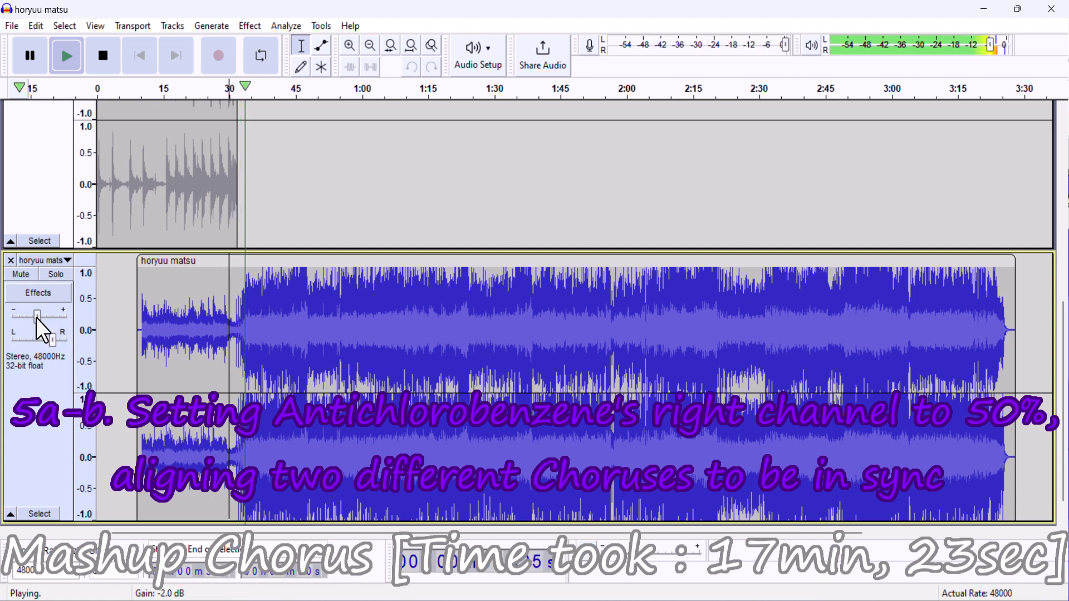
key("space")
Nudge the horyuu matsu clip slightly later in time and play back from 0:30 to compare the two songs' sync
left_click(349, 47)
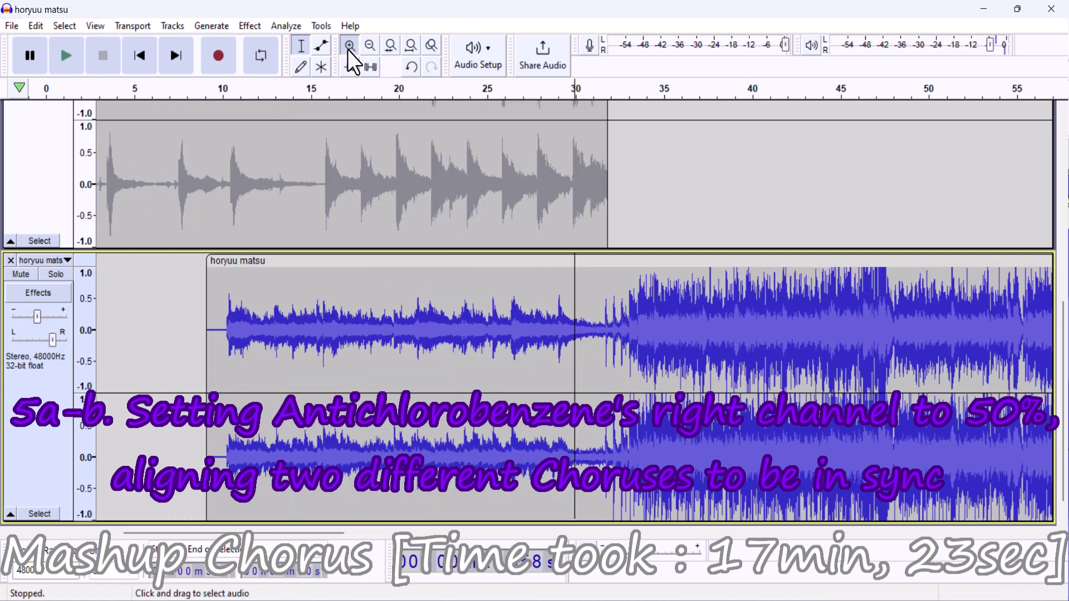
left_click(349, 47)
left_click_drag(513, 253, 519, 255)
key("space")
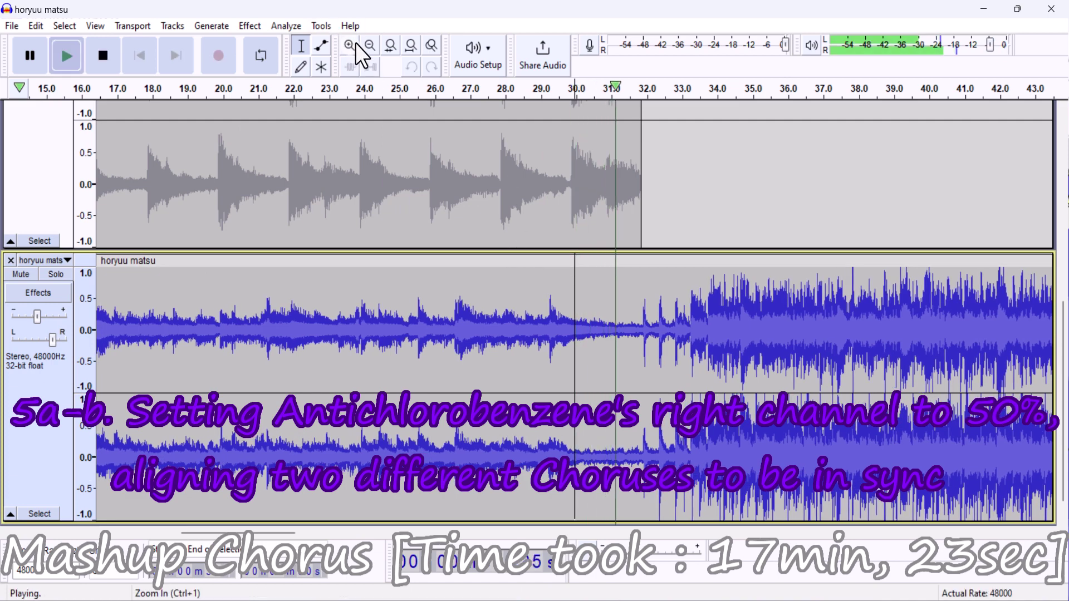
left_click(355, 45)
left_click(355, 45)
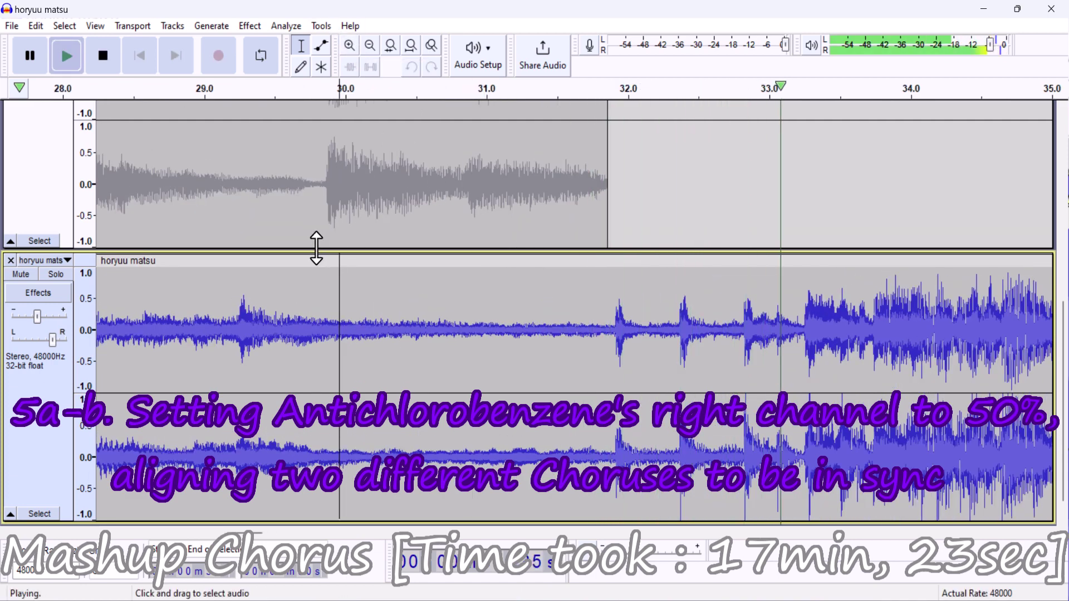
key("space")
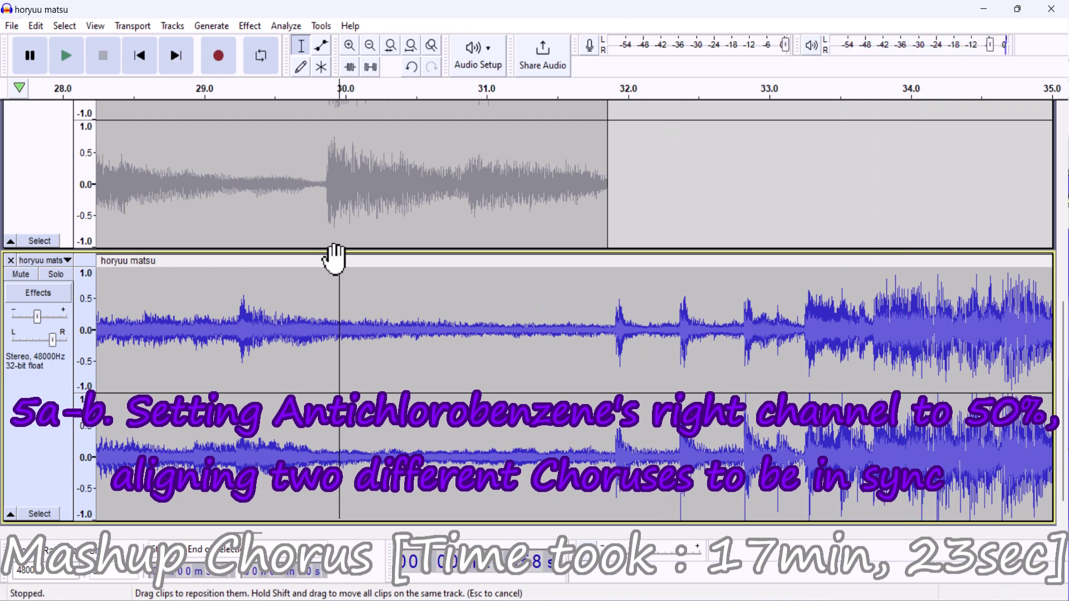
Fine-tune the horyuu matsu clip about 0.04 seconds earlier and play back the chorus to check the alignment
left_click_drag(335, 259, 327, 258)
key("space")
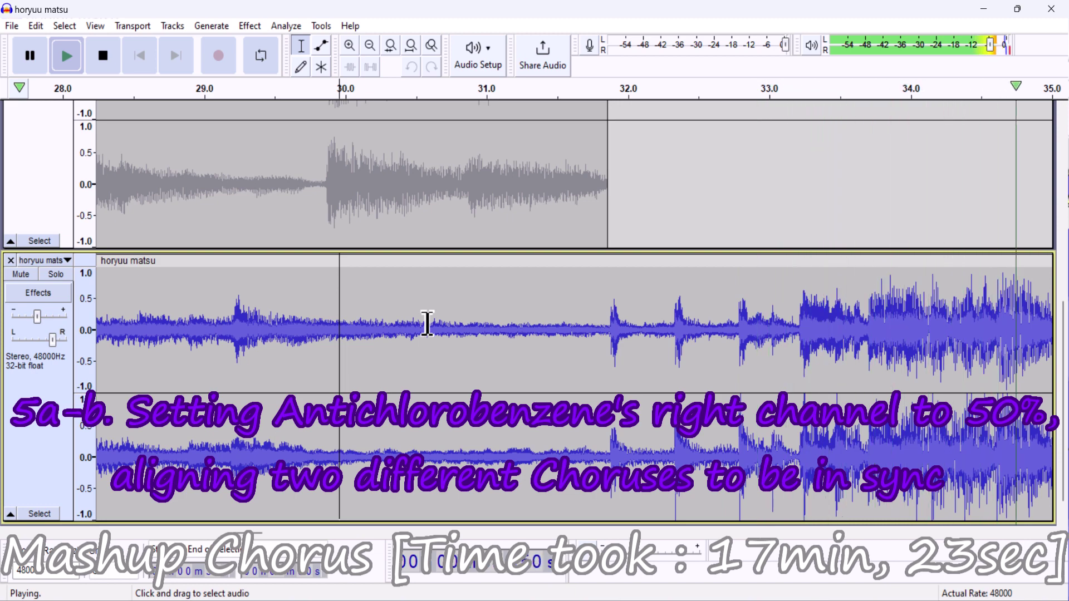
left_click(410, 49)
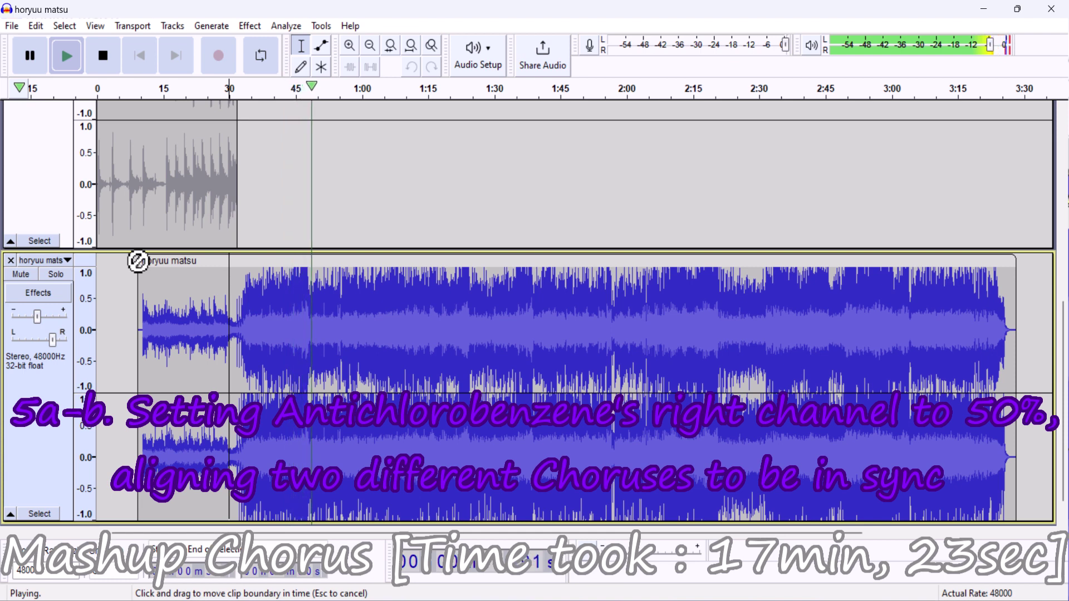
key("space")
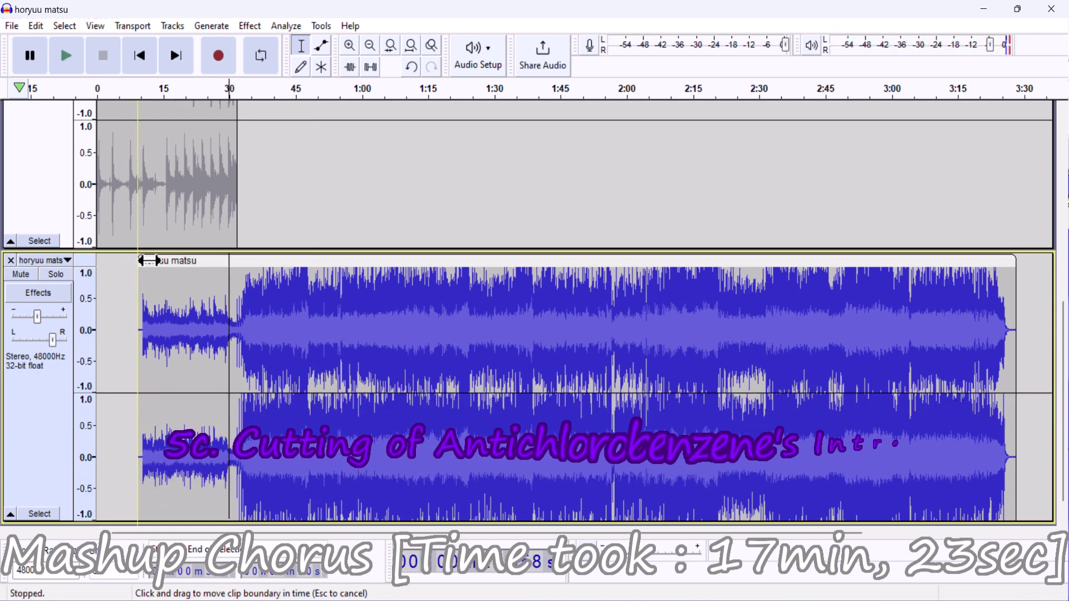
Trim the intro off the horyuu matsu clip up to about 0:32, unmute the short goukaku matsu intro track, and play back the transition
left_click_drag(148, 260, 236, 261)
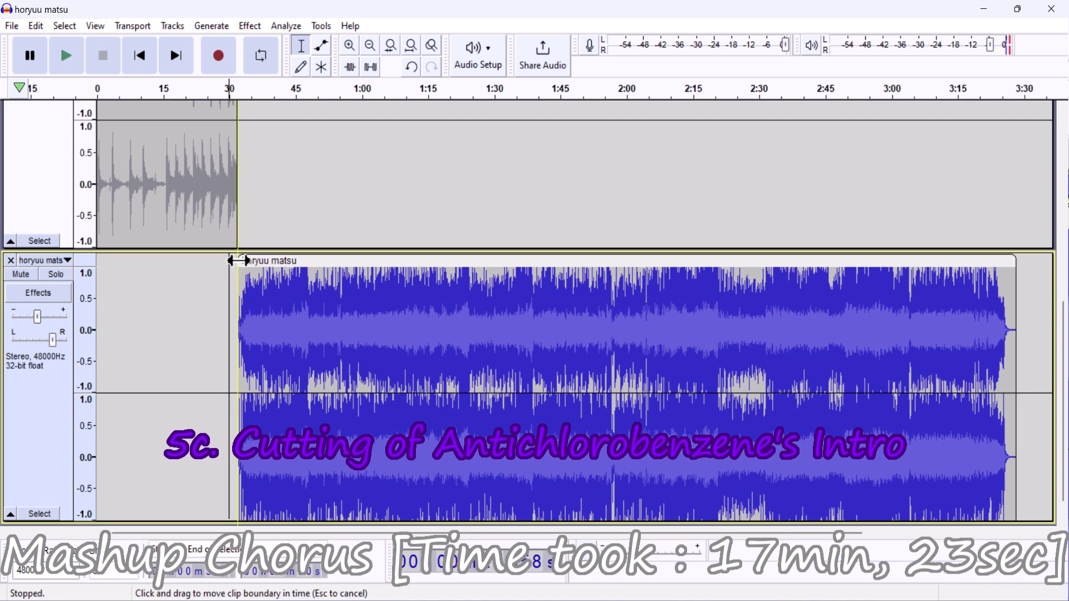
scroll(67, 162, "up", 3)
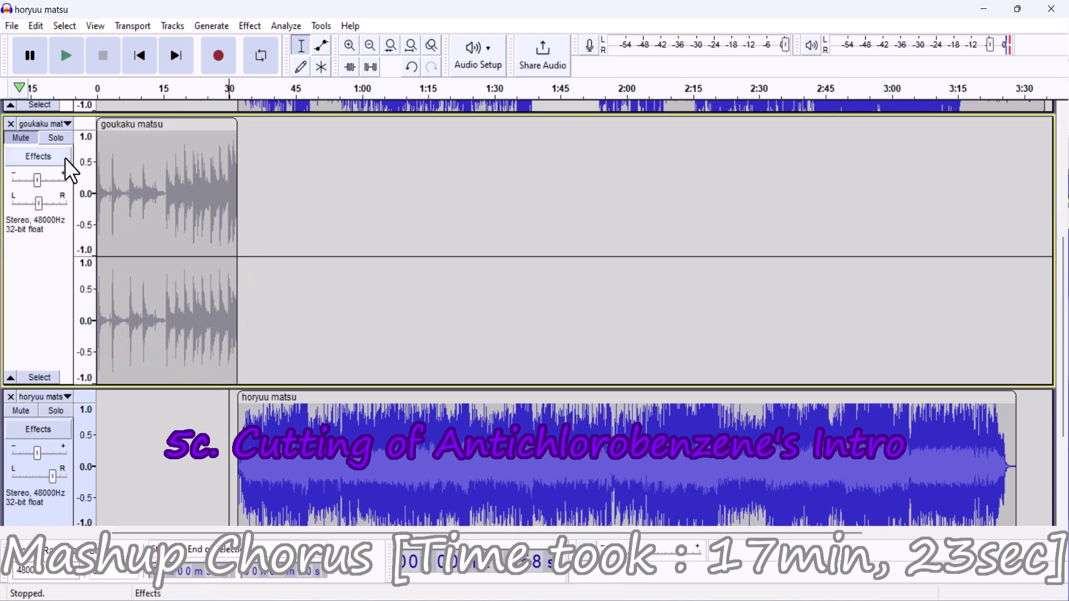
left_click(32, 142)
key("space")
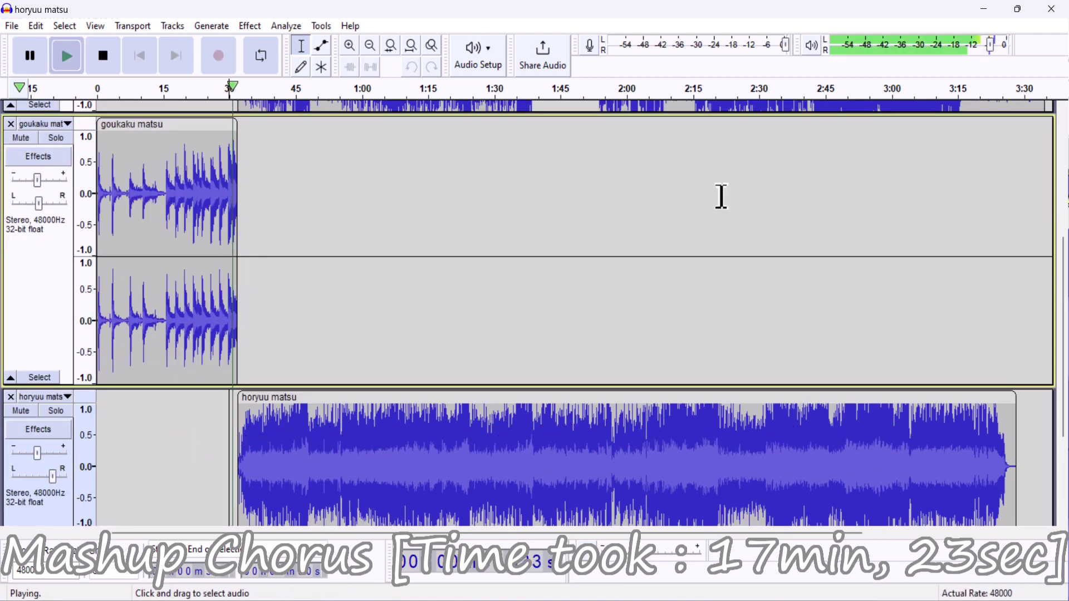
scroll(1065, 357, "down", 2)
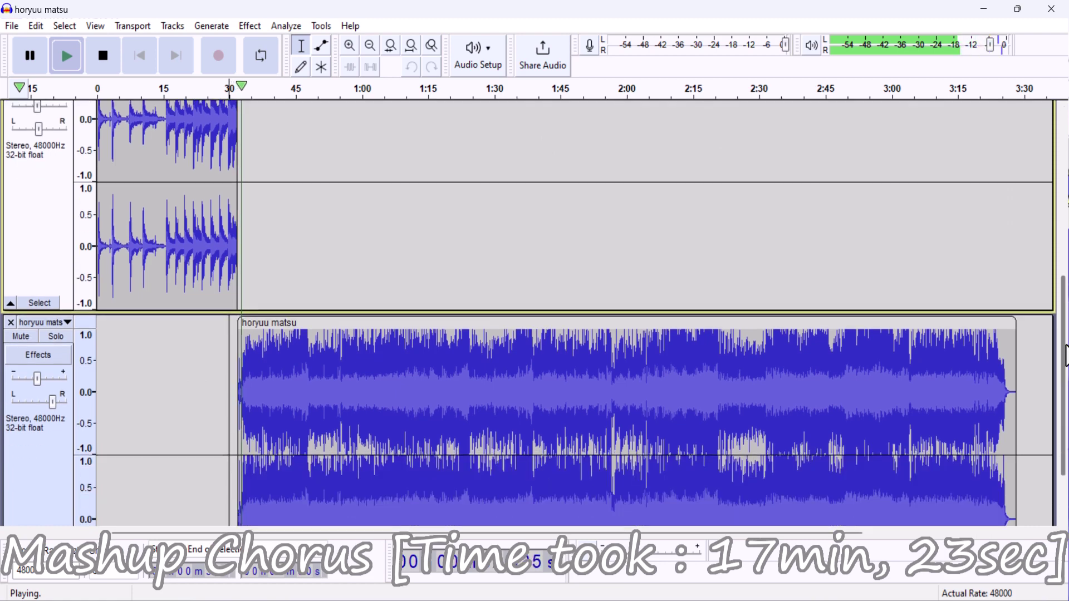
scroll(1065, 356, "down", 2)
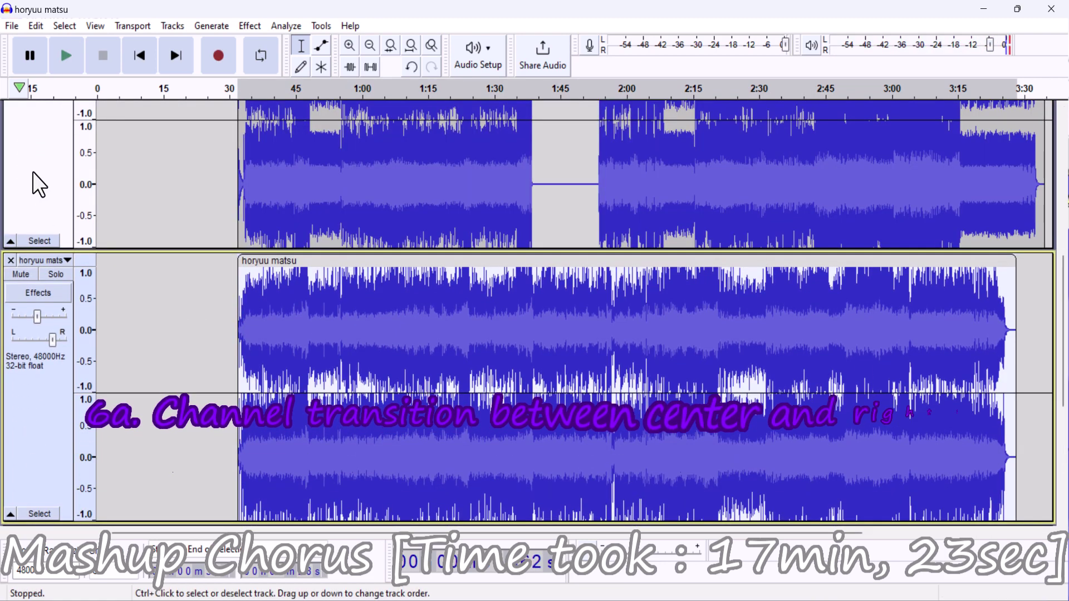
Duplicate the horyuu matsu track, mute the original and the long goukaku matsu track, and set the duplicate's pan to center
scroll(32, 171, "up", 4)
left_click(20, 138)
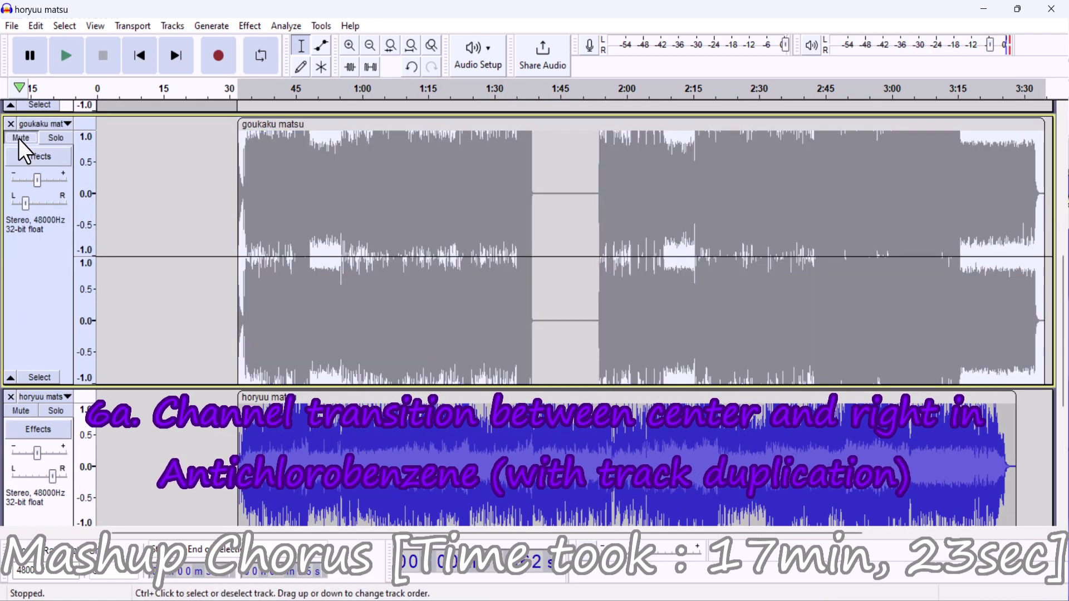
scroll(7, 196, "down", 4)
left_click(11, 278)
left_click(11, 278)
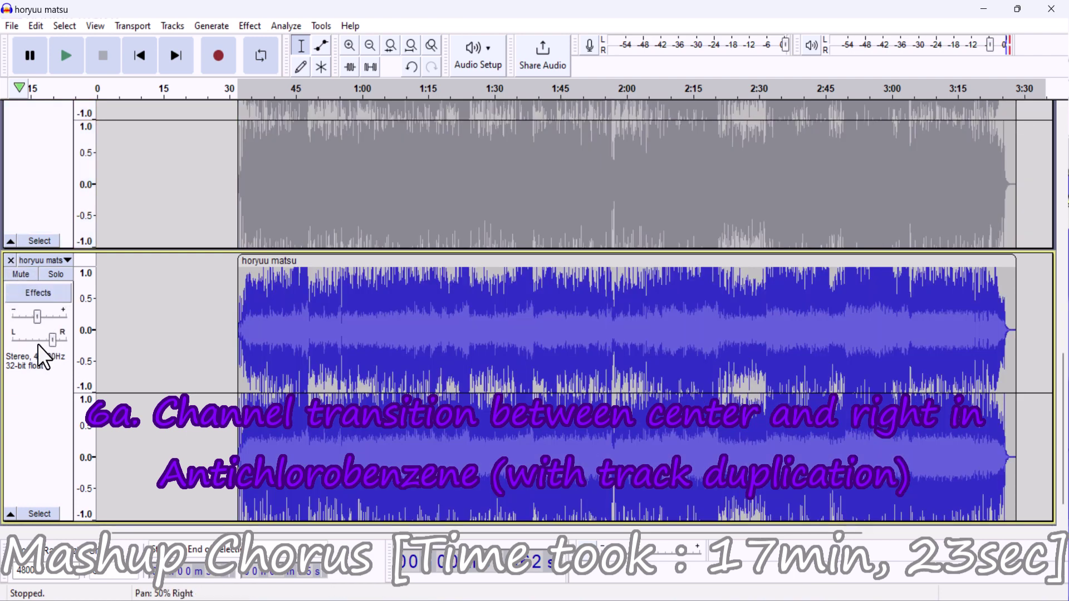
left_click_drag(38, 344, 38, 341)
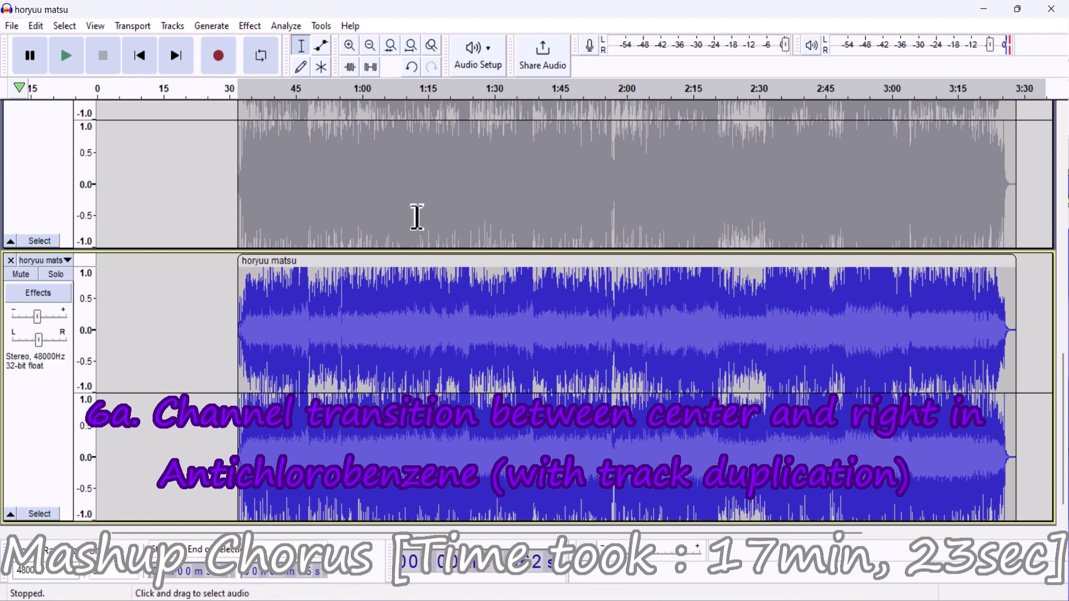
Locate the transition at about 1:39 in the duplicate horyuu matsu track by playback and delete all its audio before that point, leaving a gap
left_click(530, 318)
key("space")
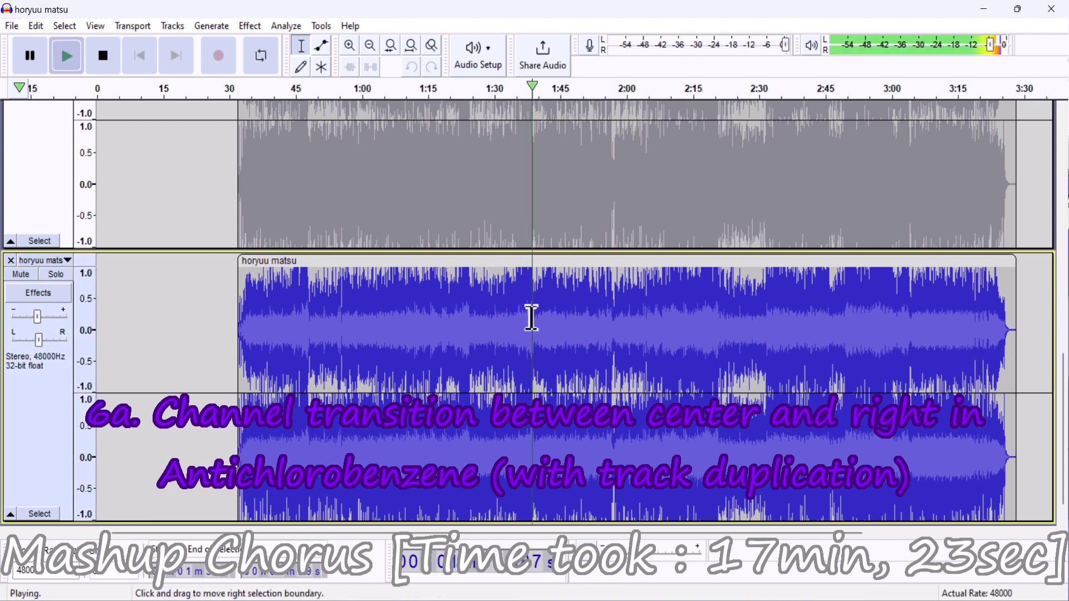
left_click(350, 44)
left_click(350, 44)
left_click(350, 44)
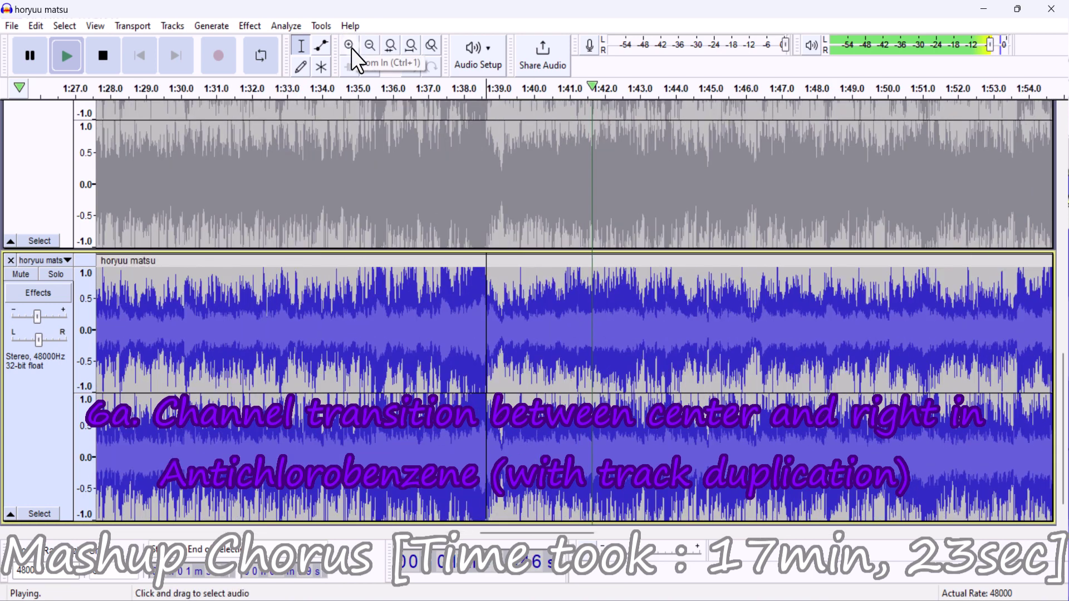
key("space")
left_click(415, 290)
key("space")
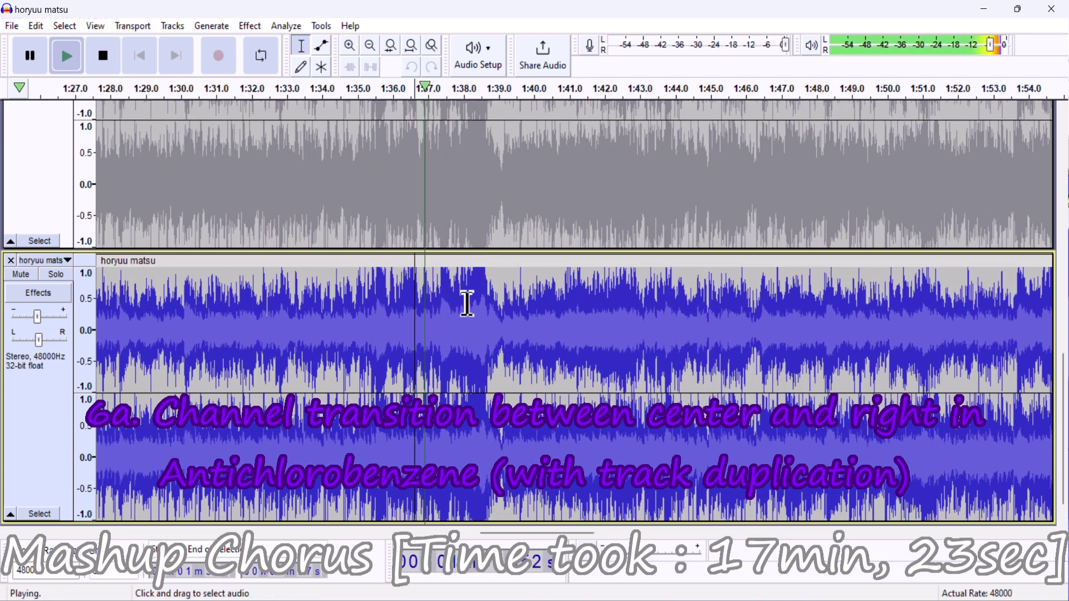
left_click(502, 315)
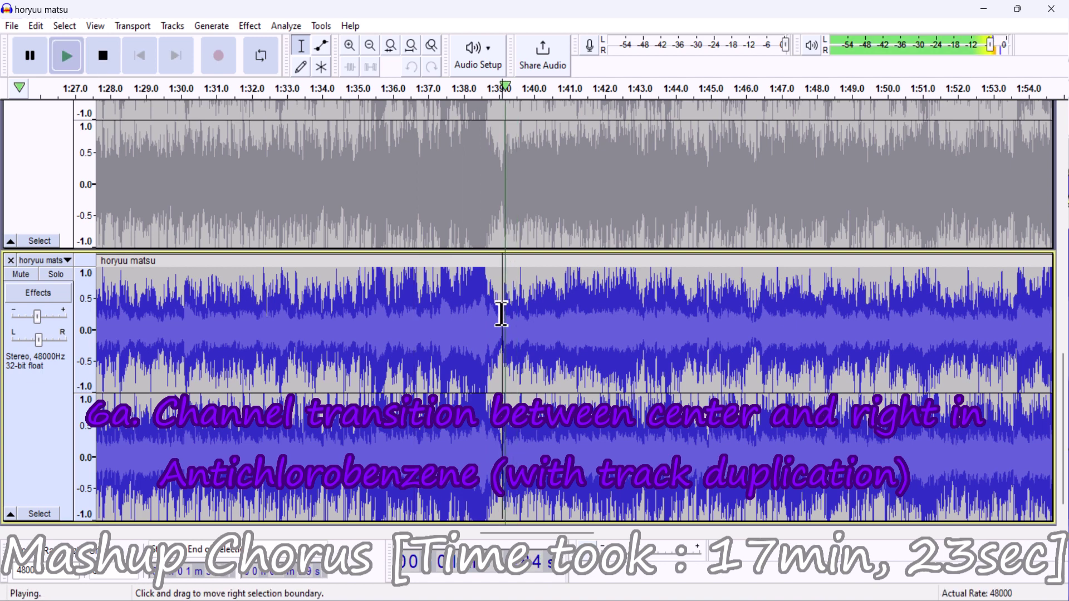
left_click(410, 45)
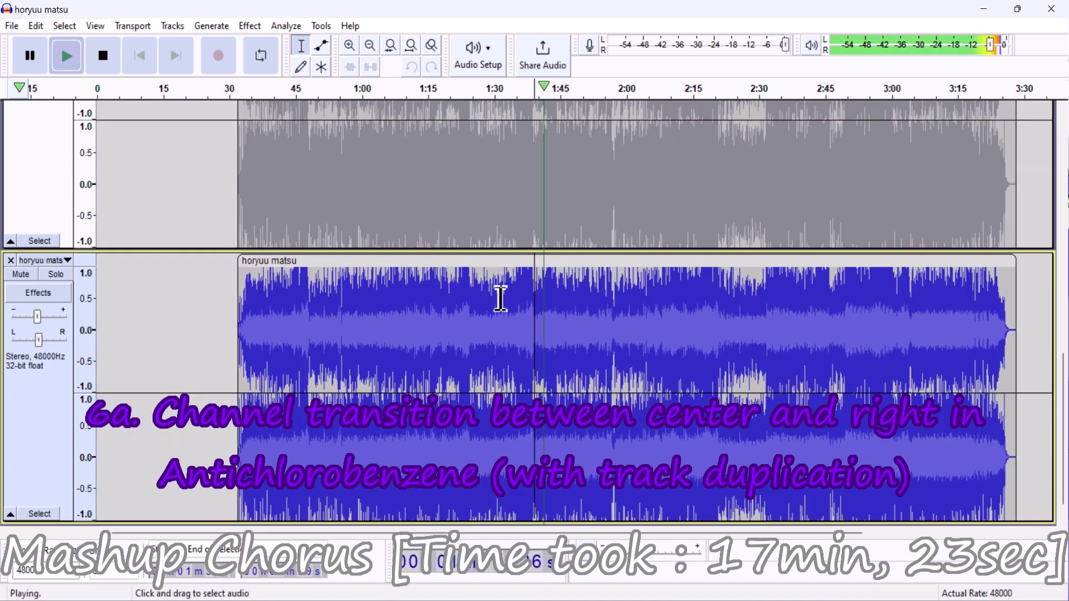
key("space")
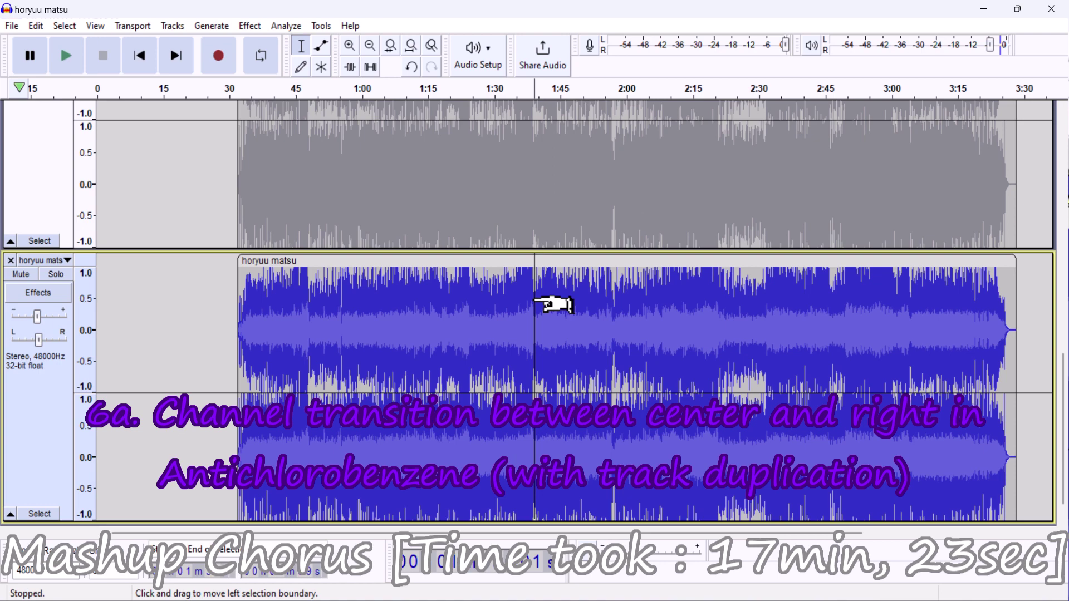
left_click_drag(536, 304, 236, 315)
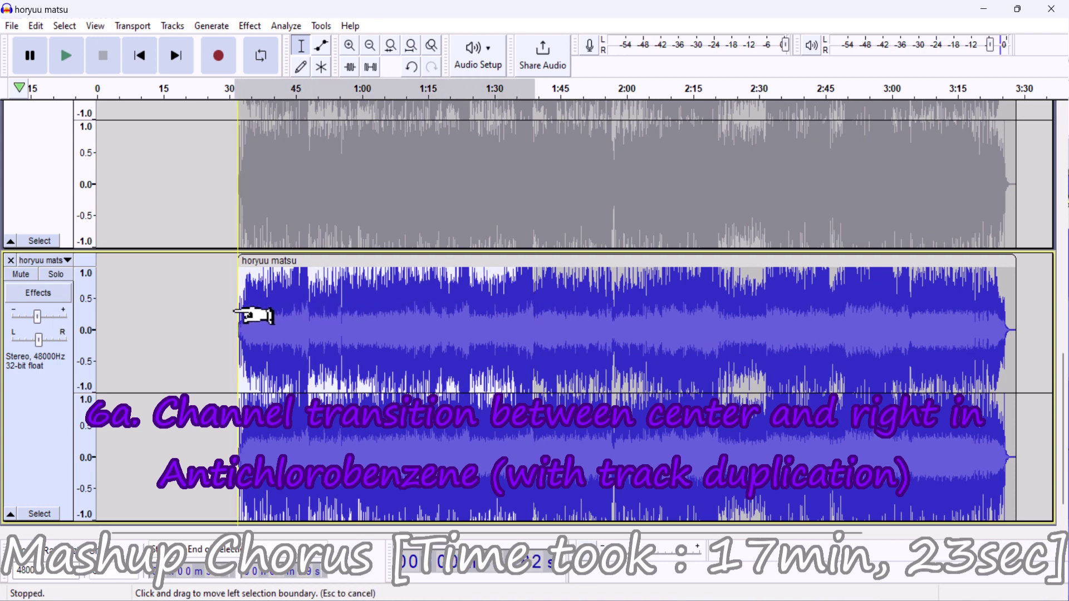
key("ctrl+alt+k")
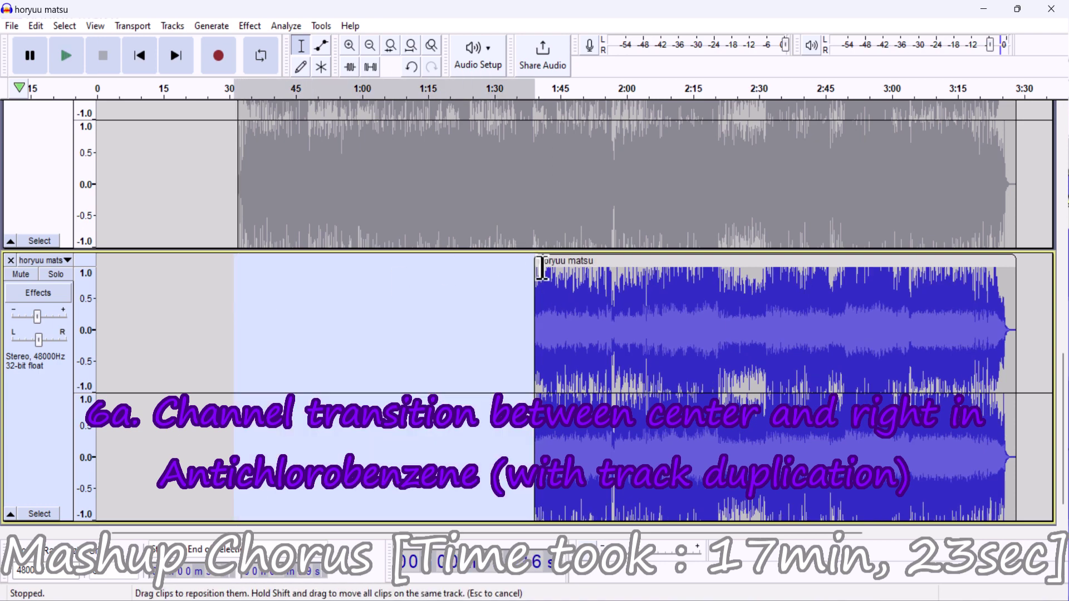
Play back the start of the duplicate's remaining audio and place the cursor at about 1:42.7, where the centered passage ends
left_click(539, 283)
key("space")
left_click(349, 46)
left_click(349, 45)
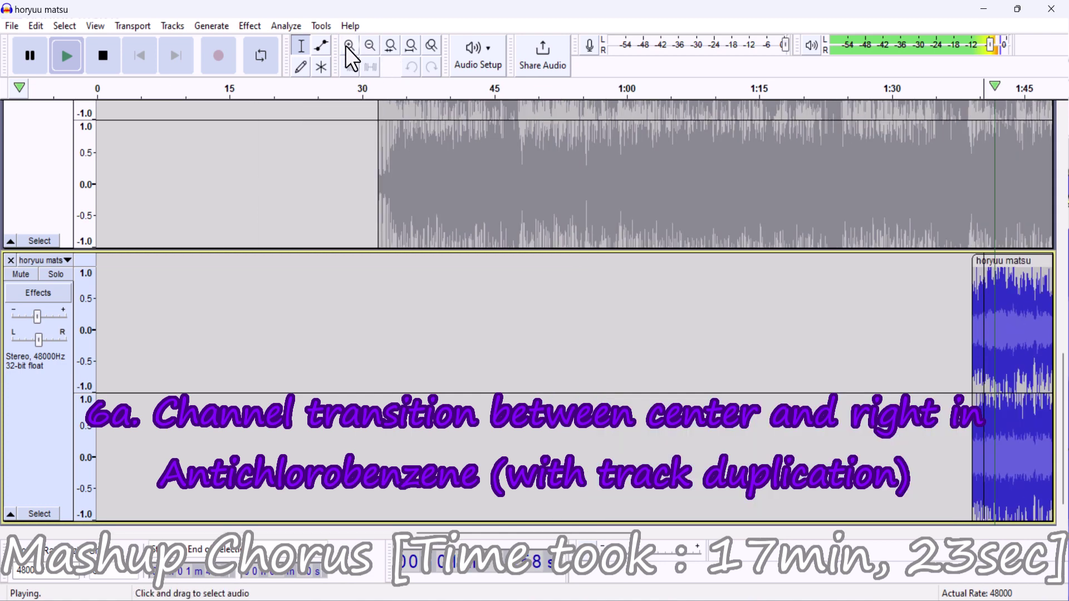
left_click(349, 45)
left_click(349, 45)
left_click(349, 46)
key("space")
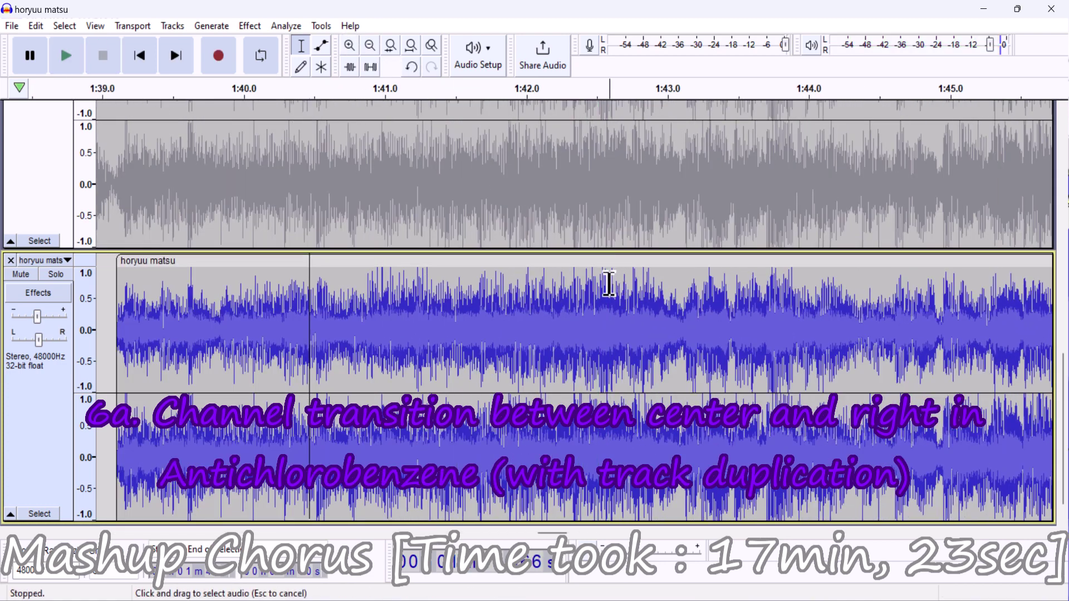
left_click(609, 284)
key("space")
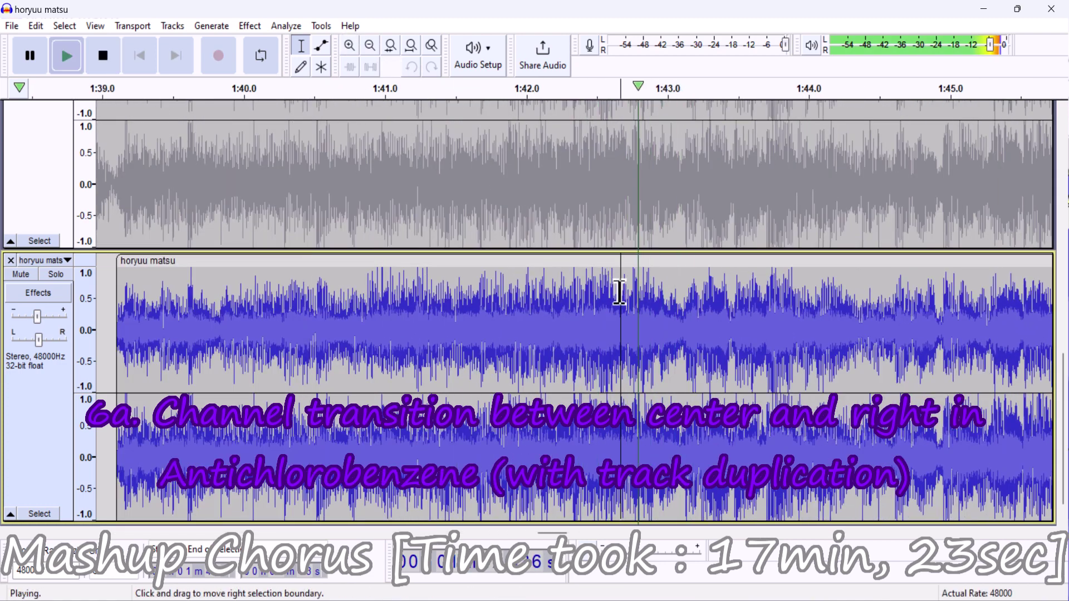
key("space")
left_click(627, 299)
key("space")
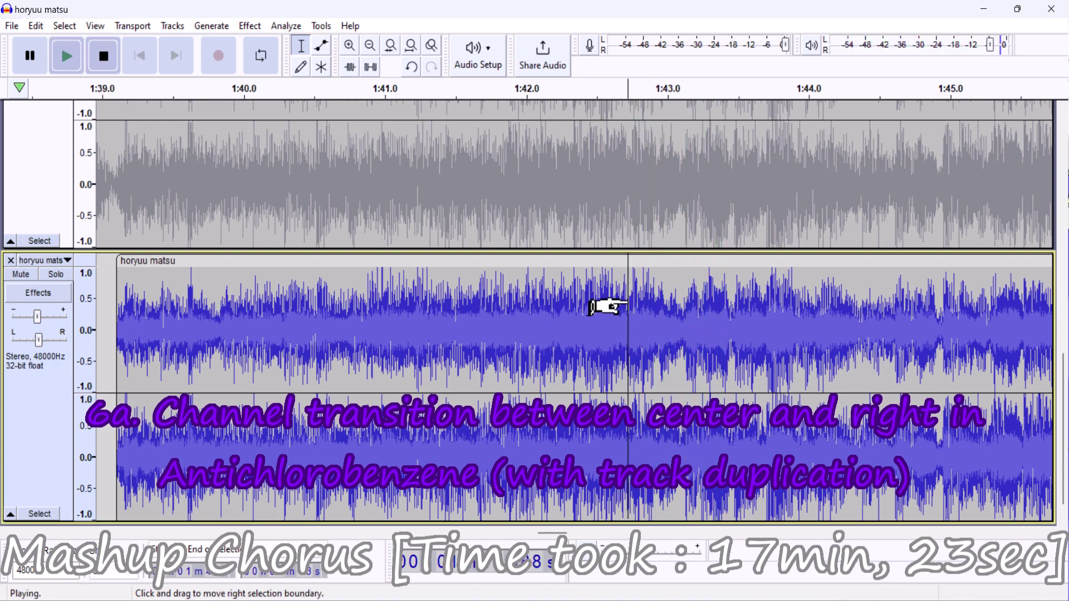
key("space")
Delete the duplicate horyuu matsu audio from about 1:42.7 to 1:55, leaving a gap between the clips
key("shift+z")
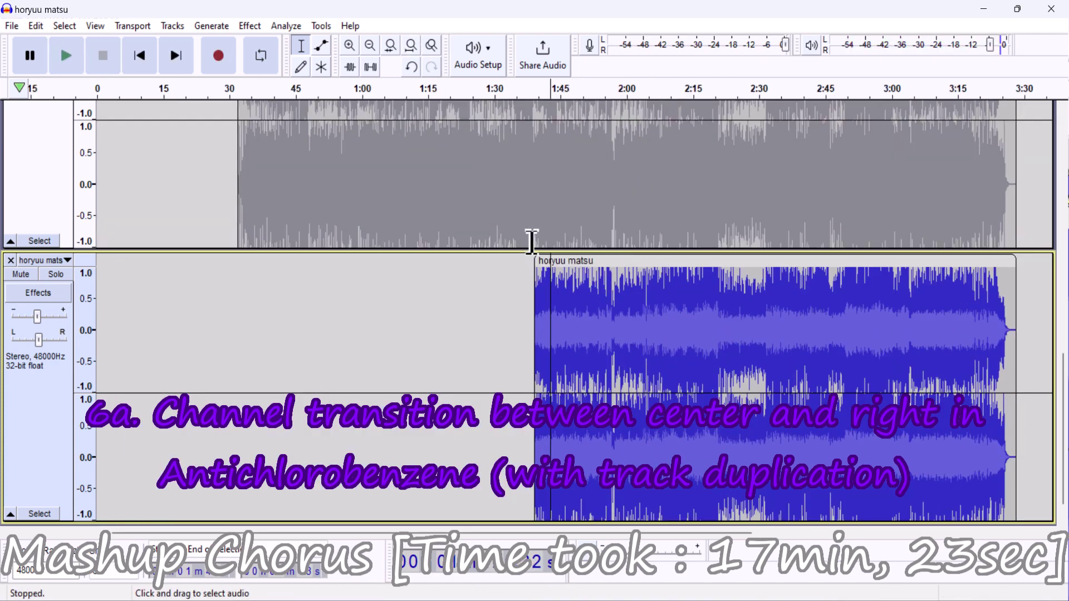
left_click_drag(581, 290, 606, 295)
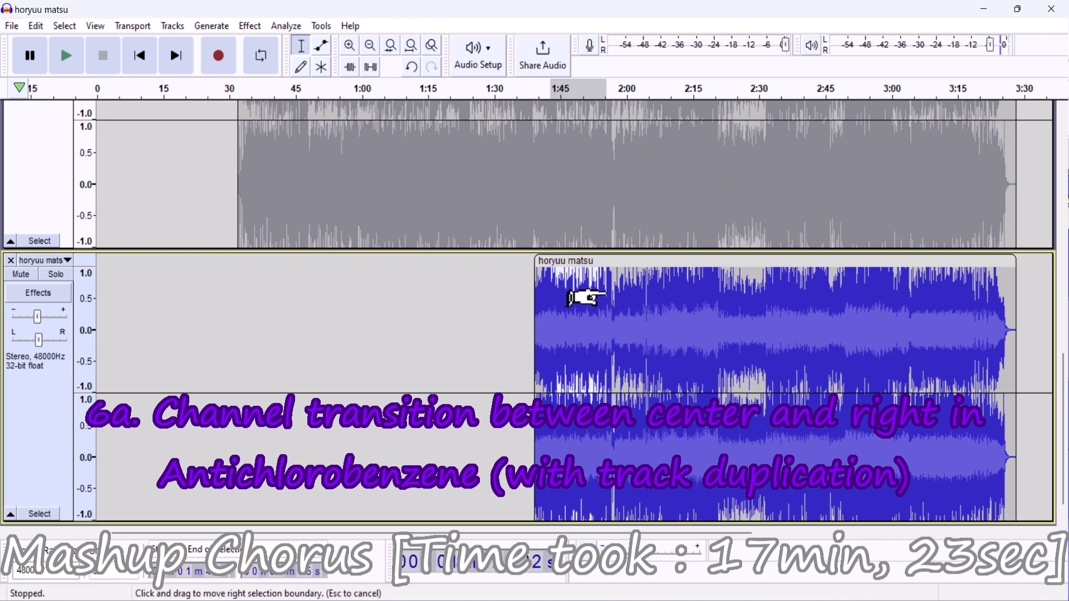
key("ctrl+alt+k")
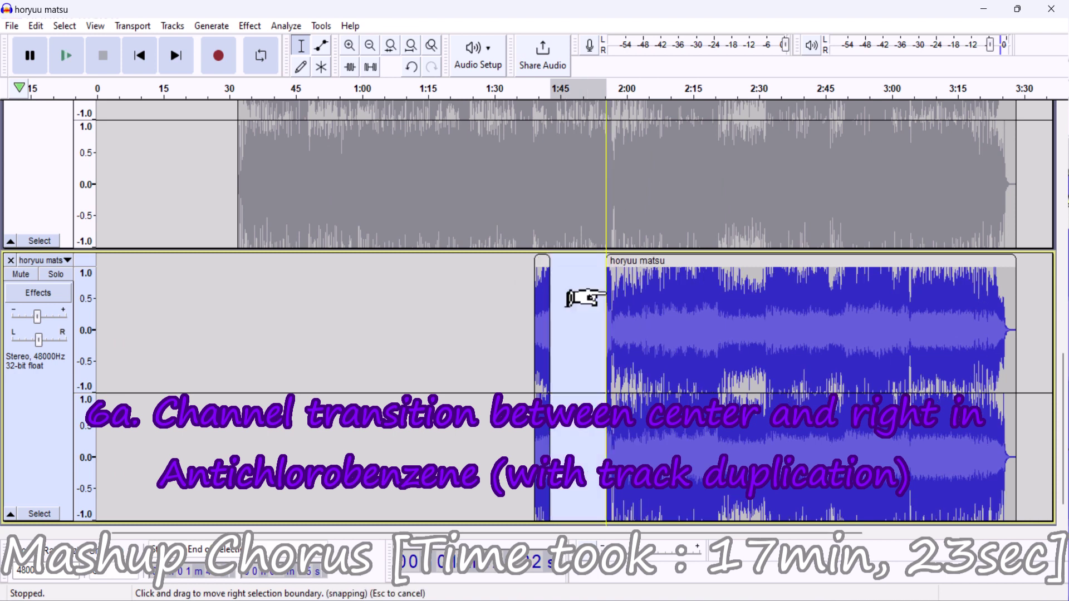
Play back the final section of the duplicate horyuu matsu track and place the cursor at about 3:22
left_click(749, 300)
left_click(942, 308)
key("space")
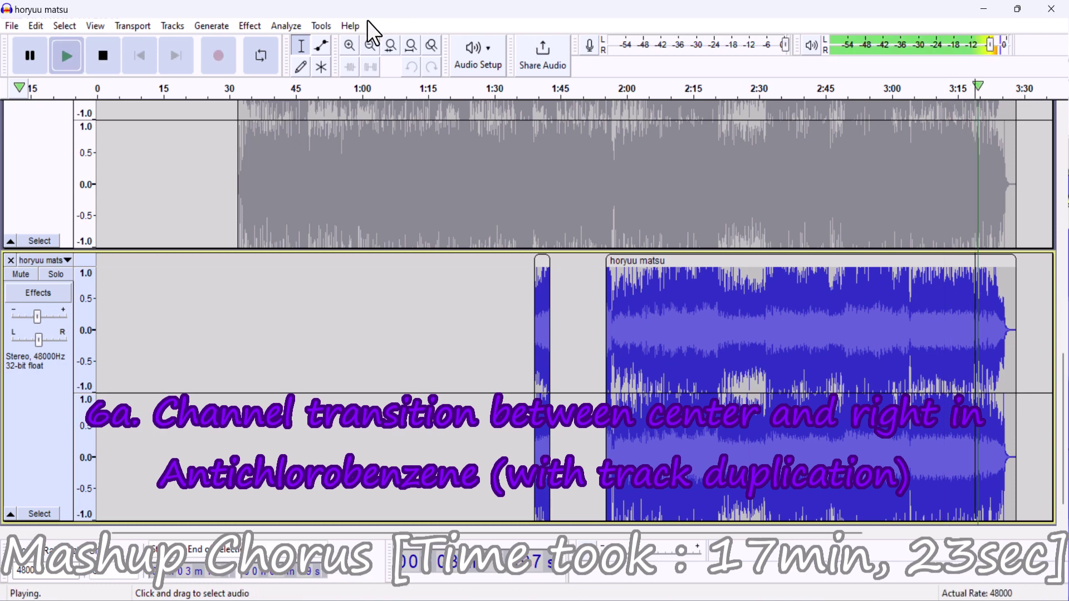
left_click(351, 47)
left_click(351, 46)
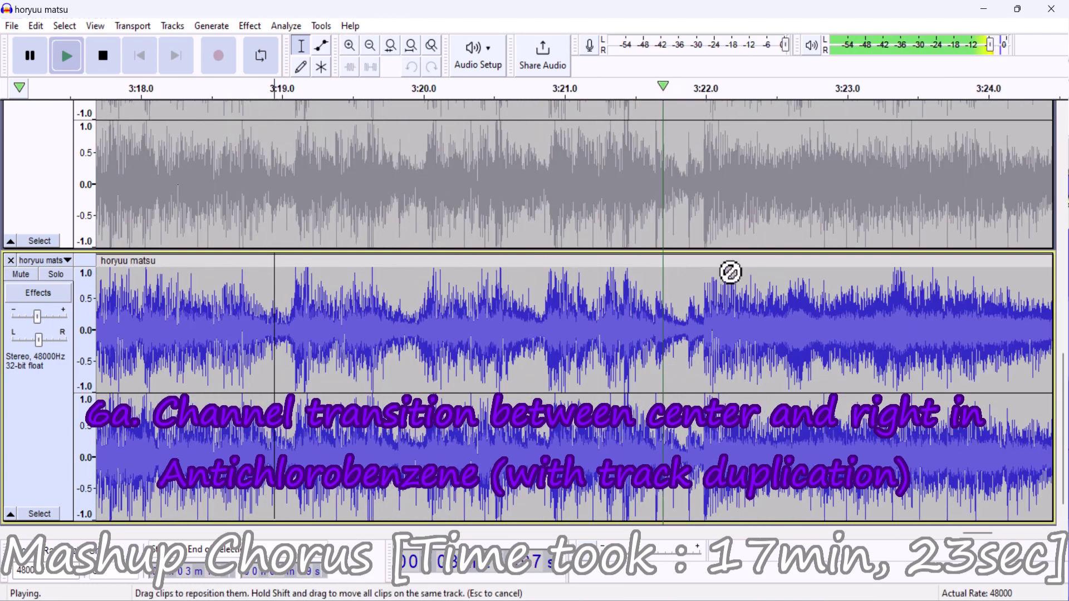
key("space")
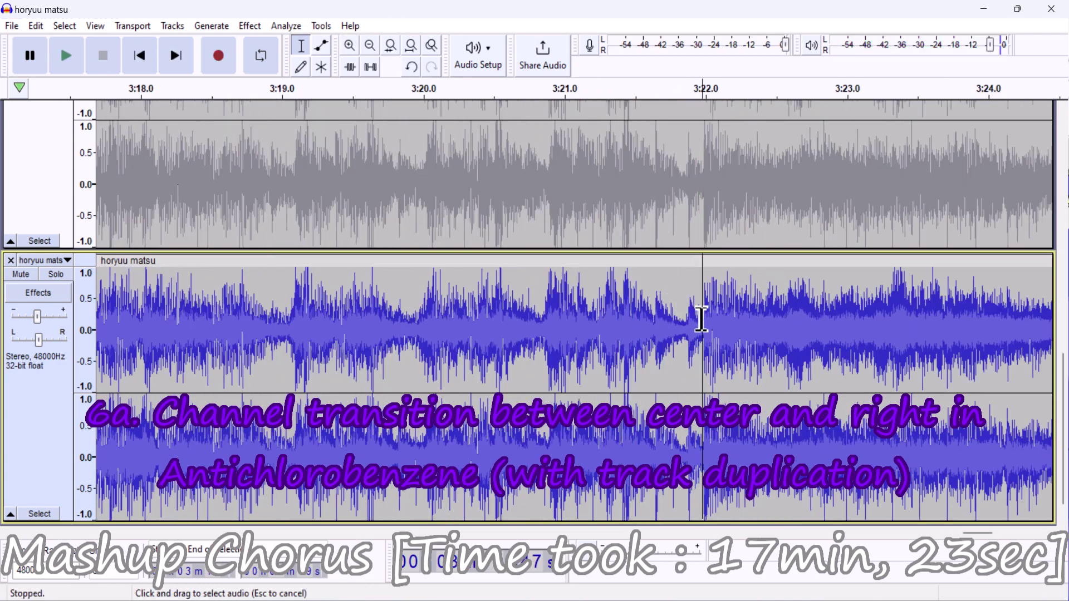
key("space")
key("space")
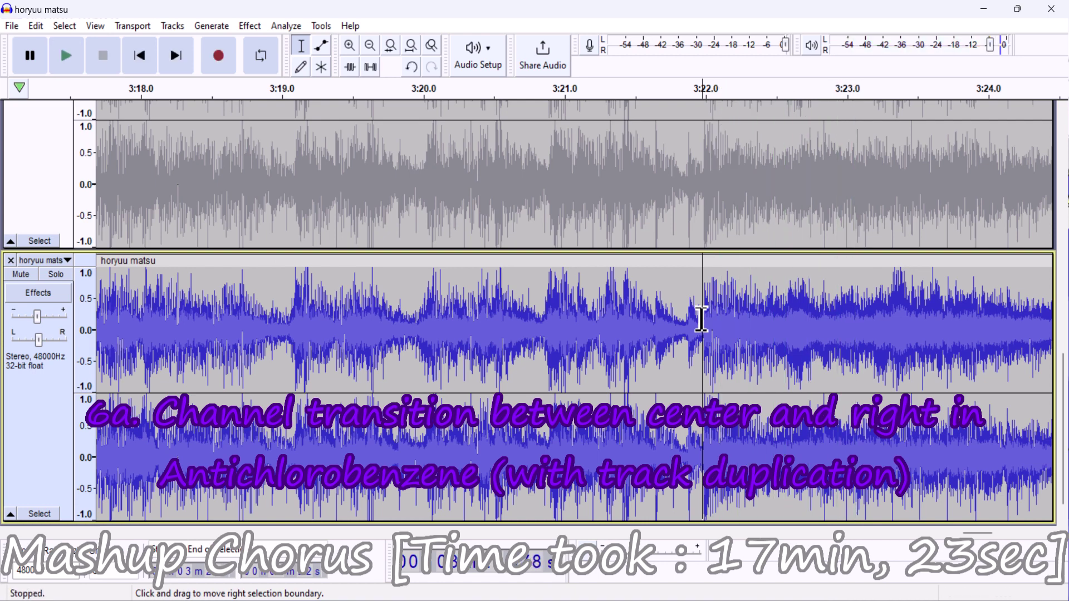
key("space")
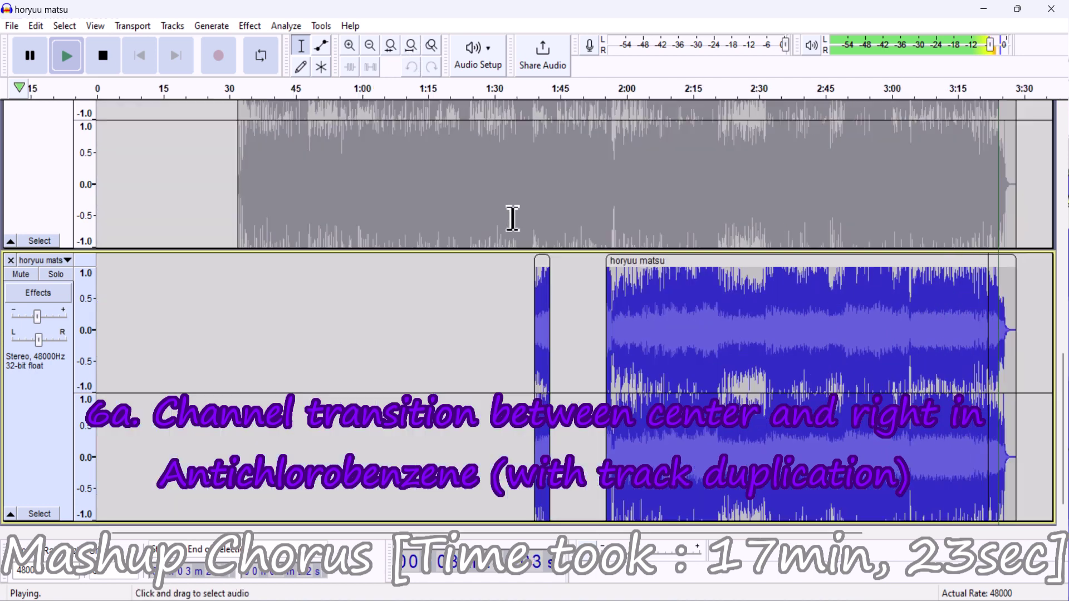
left_click(412, 51)
key("space")
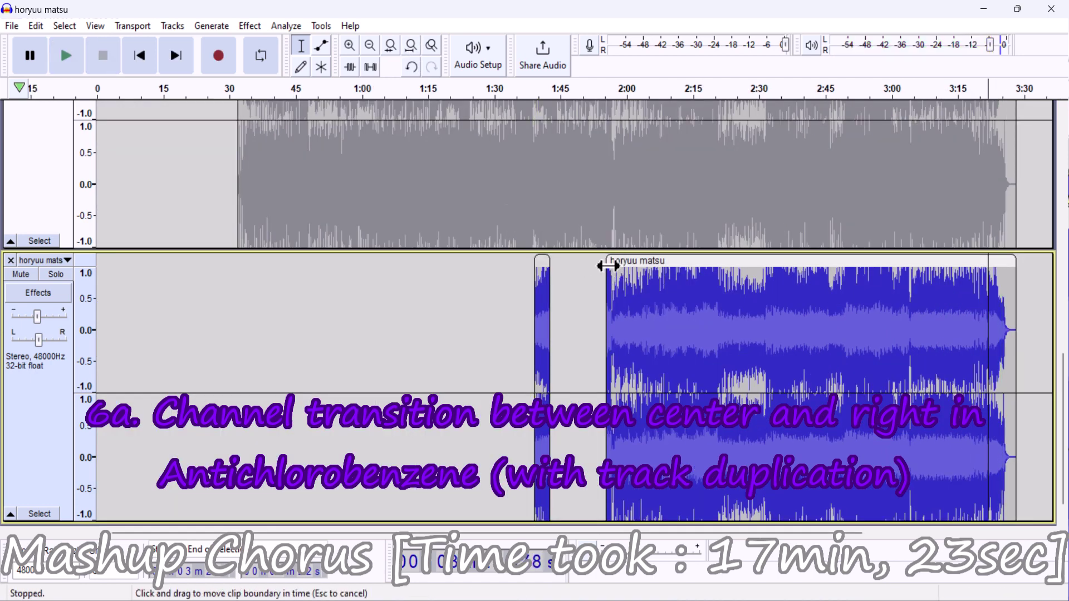
Remove the duplicate's audio from about 1:55 to 3:22 so its last clip starts at the cursor
left_click_drag(608, 265, 989, 263)
key("ctrl+z")
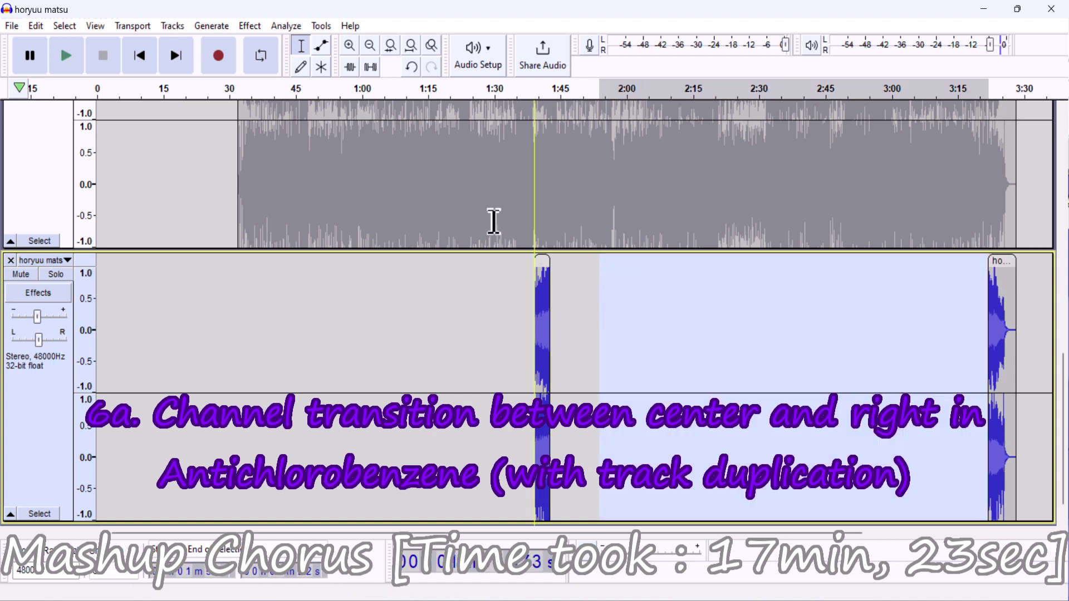
key("ctrl+y")
Delete the passages from about 1:39 to 1:42.7 and from 3:22 to the end in the original horyuu matsu track
left_click_drag(534, 214, 550, 223)
scroll(550, 223, "up", 3)
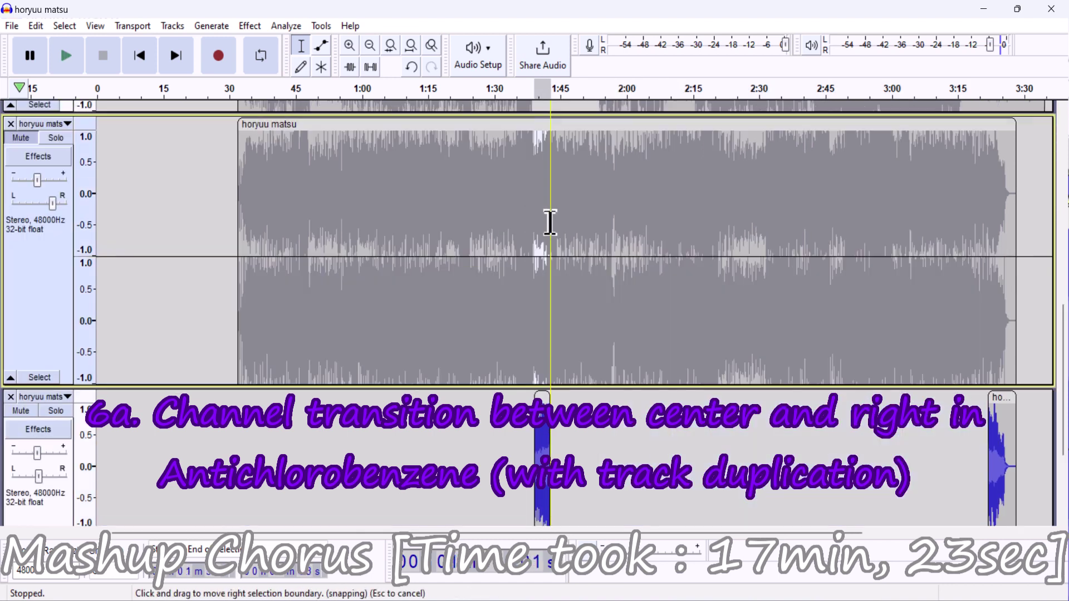
key("ctrl+alt+k")
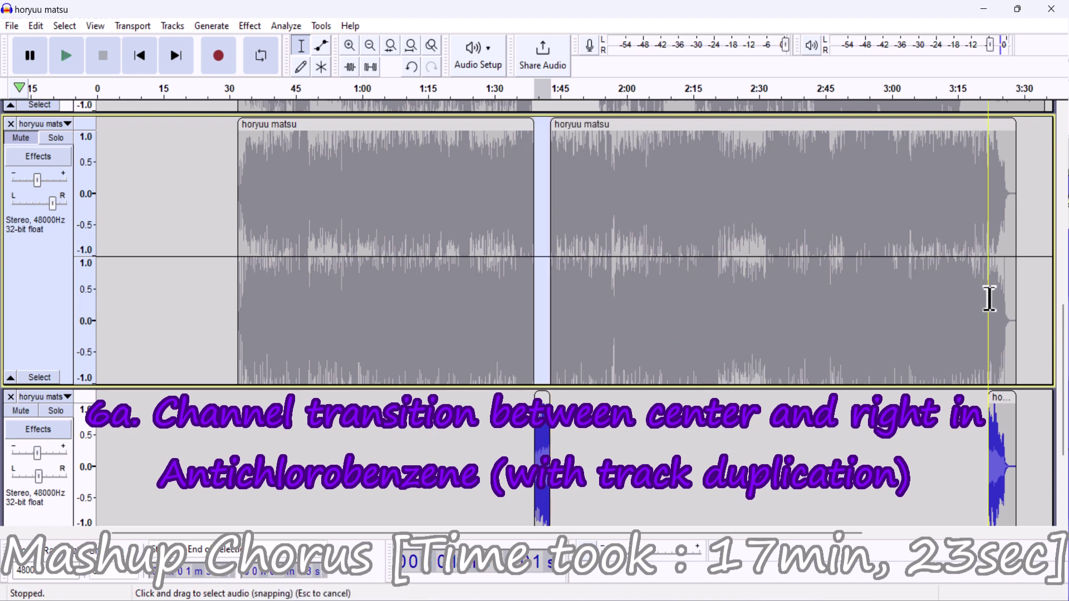
left_click_drag(989, 299, 1056, 299)
key("Delete")
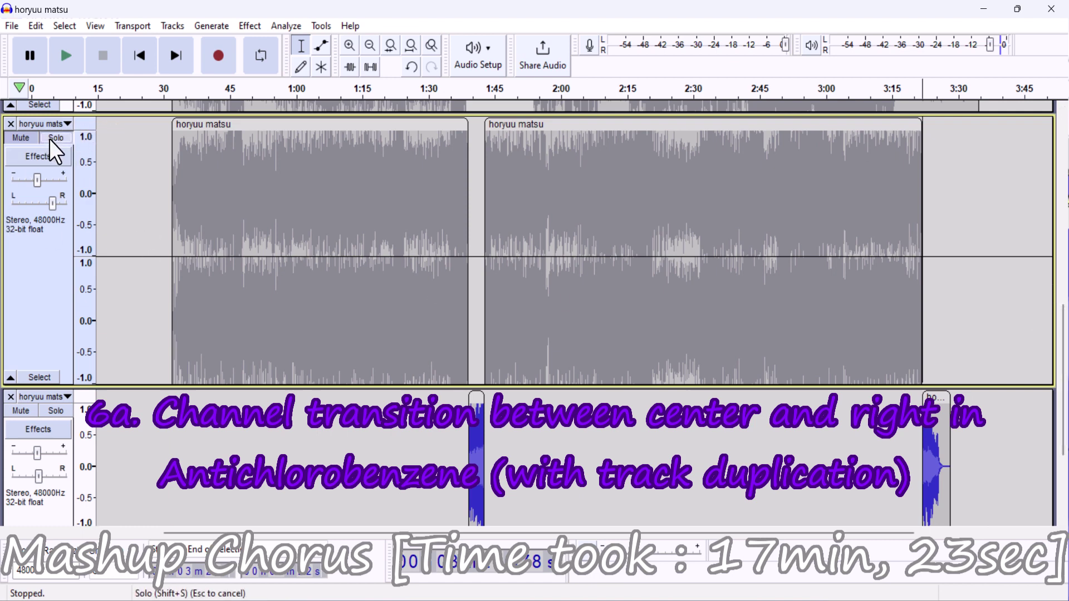
Unmute all tracks and play back from about 1:33 to check the right-to-center channel transition
key("ctrl+a")
left_click(440, 233)
key("space")
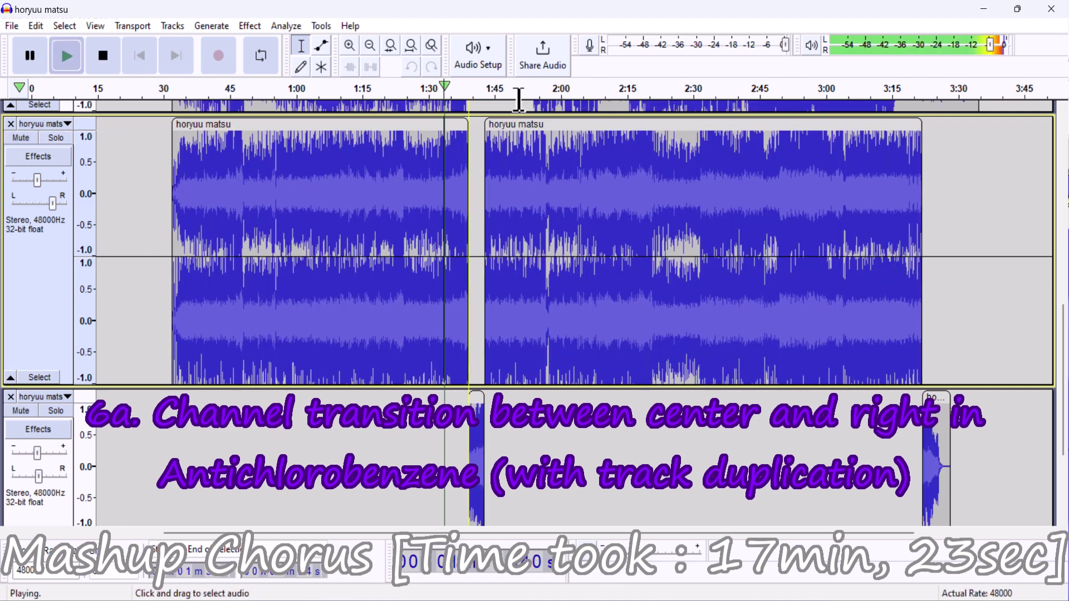
left_click(352, 52)
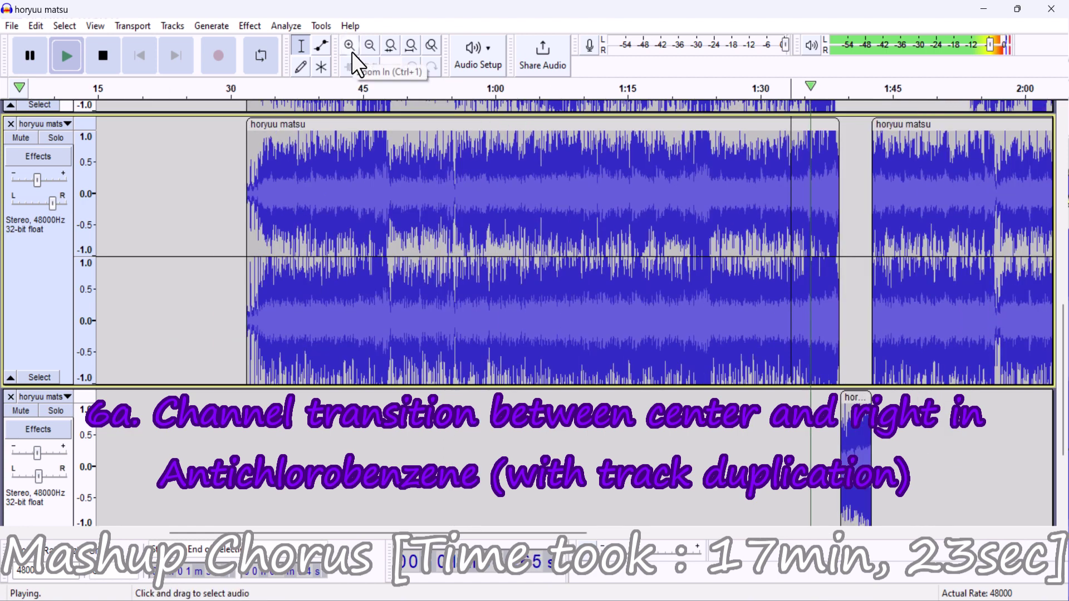
left_click(352, 52)
left_click(352, 51)
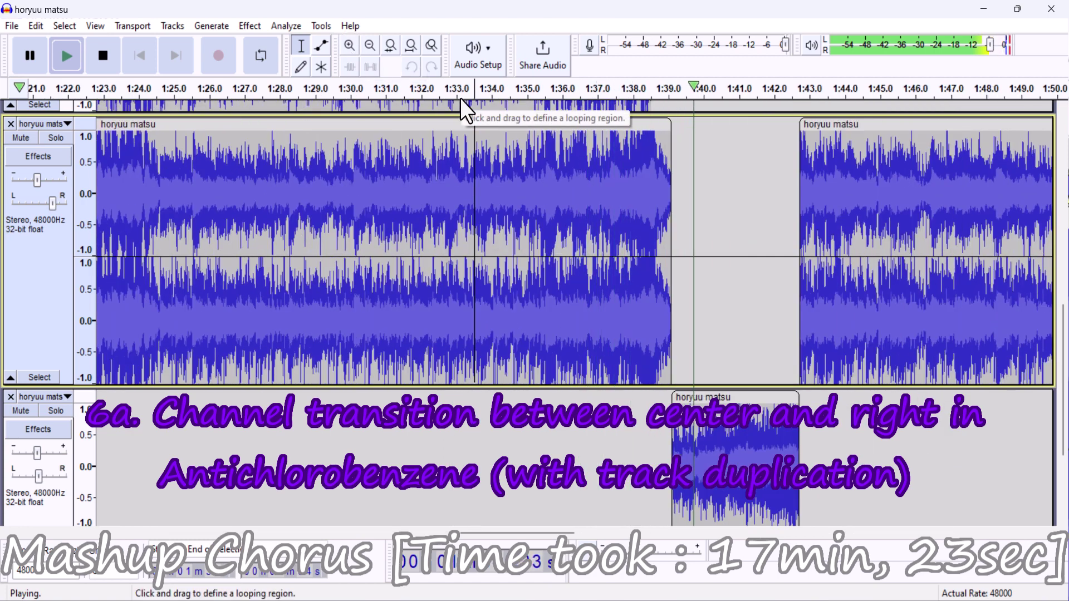
left_click(353, 47)
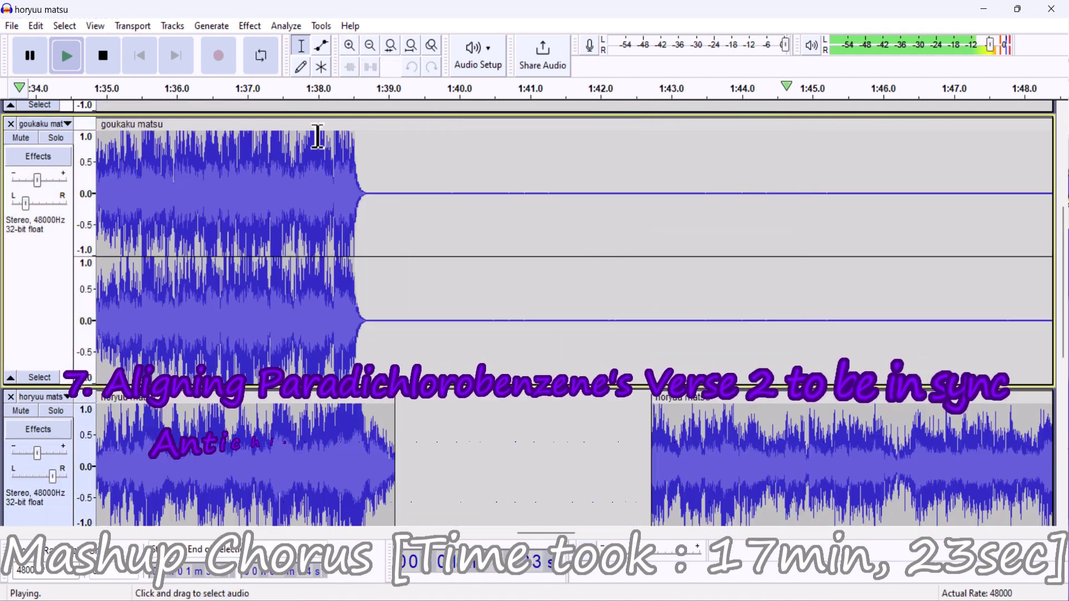
scroll(317, 137, "up", 5)
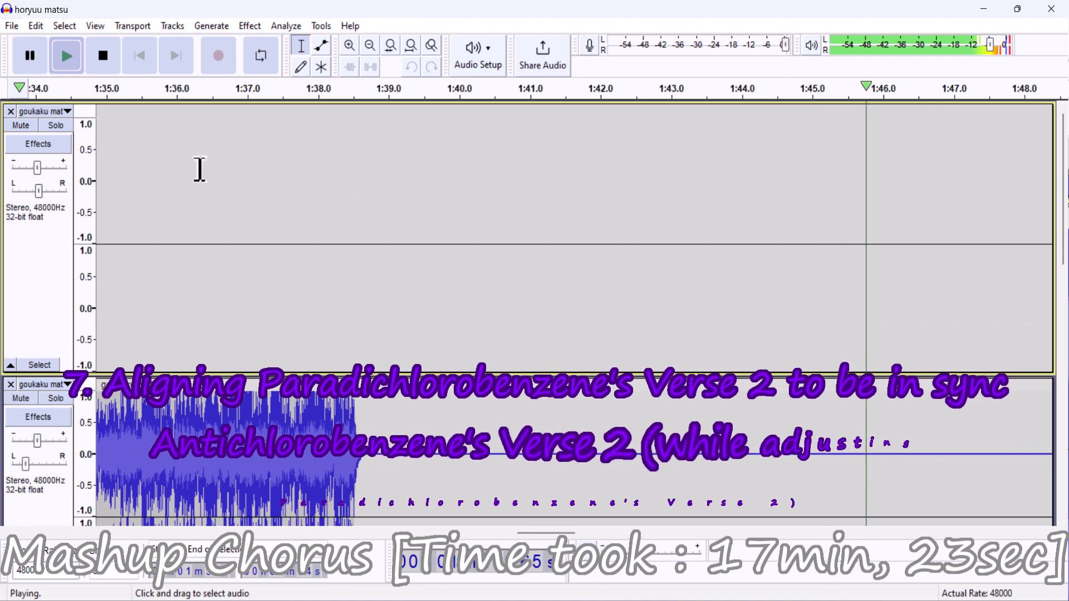
left_click(412, 45)
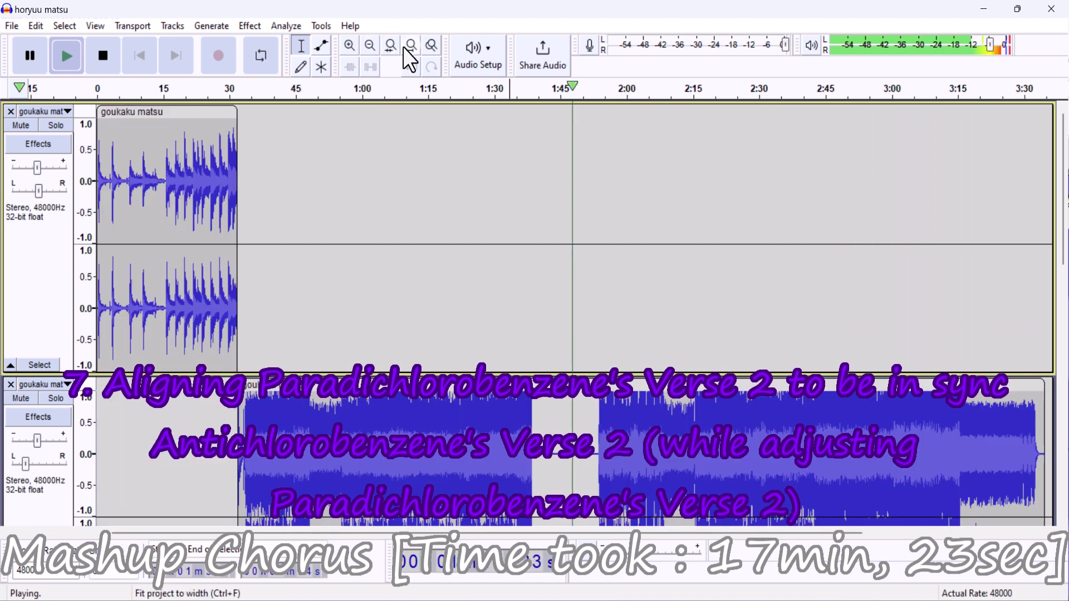
key("space")
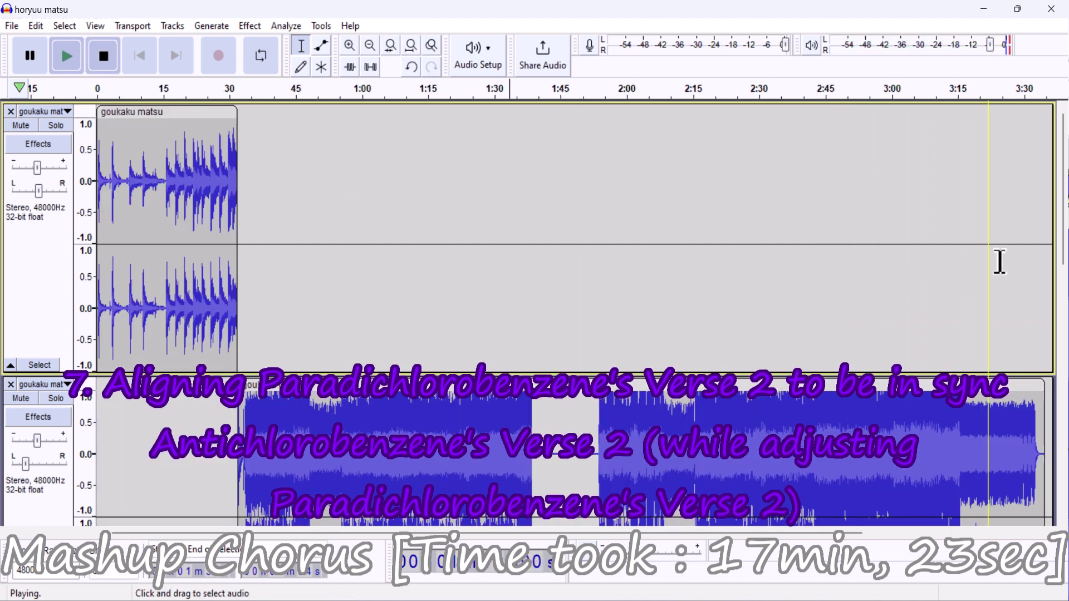
Delete the silent passage from about 1:39 to 1:52.7 in the goukaku matsu track, leaving the gap open
left_click_drag(1064, 210, 1065, 271)
scroll(633, 220, "down", 3)
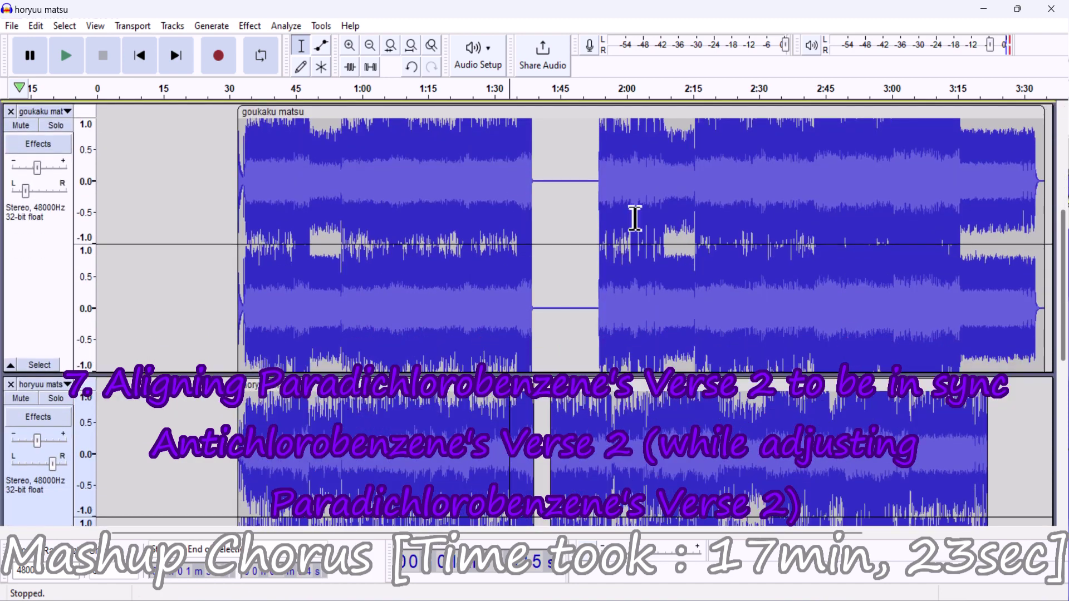
left_click(536, 174)
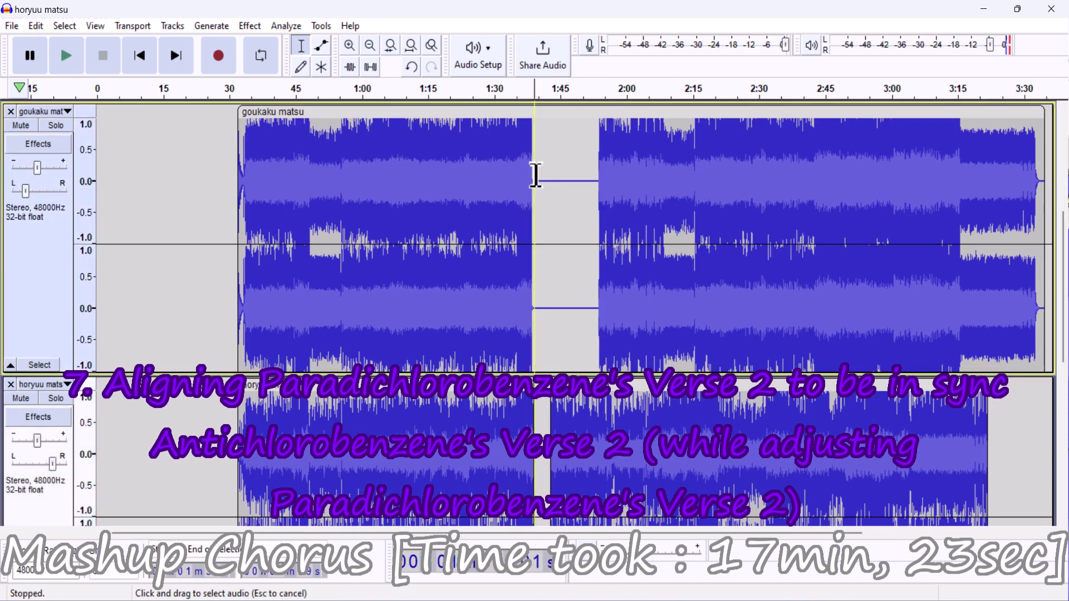
left_click(350, 46)
left_click(350, 46)
left_click(349, 46)
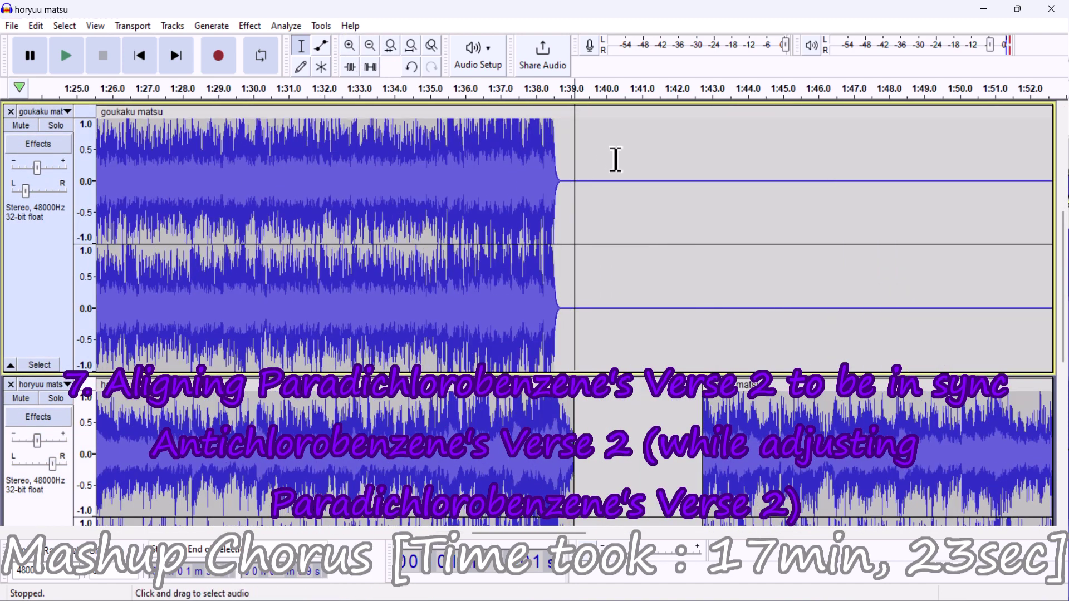
left_click_drag(578, 179, 906, 221)
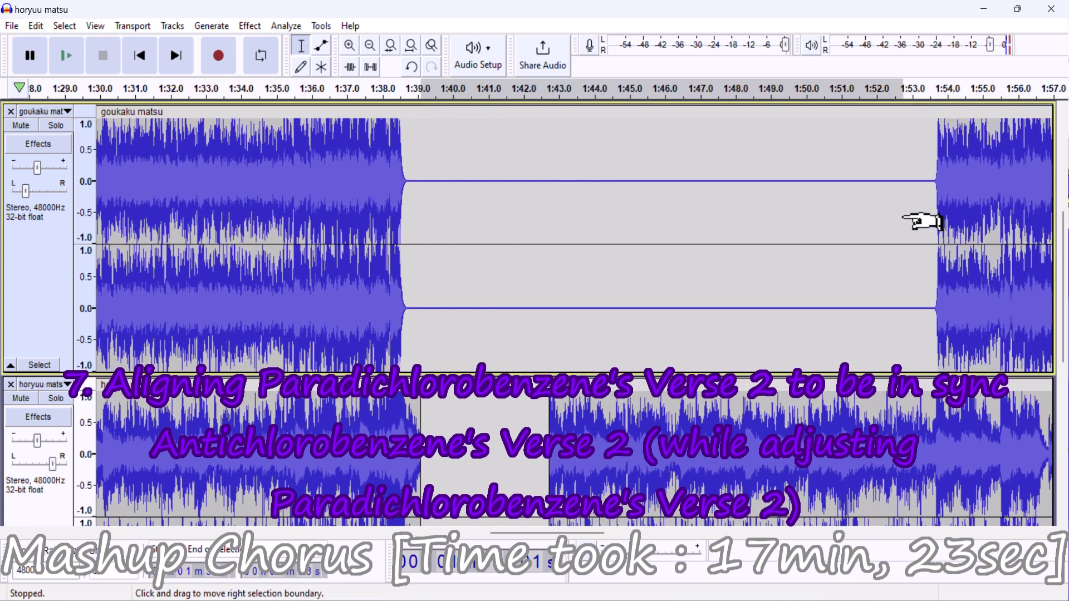
key("ctrl+alt+k")
Move the later goukaku matsu clip back to start at about 1:41.8 and play back its sync with the horyuu matsu track
left_click_drag(897, 118, 585, 148)
left_click(537, 162)
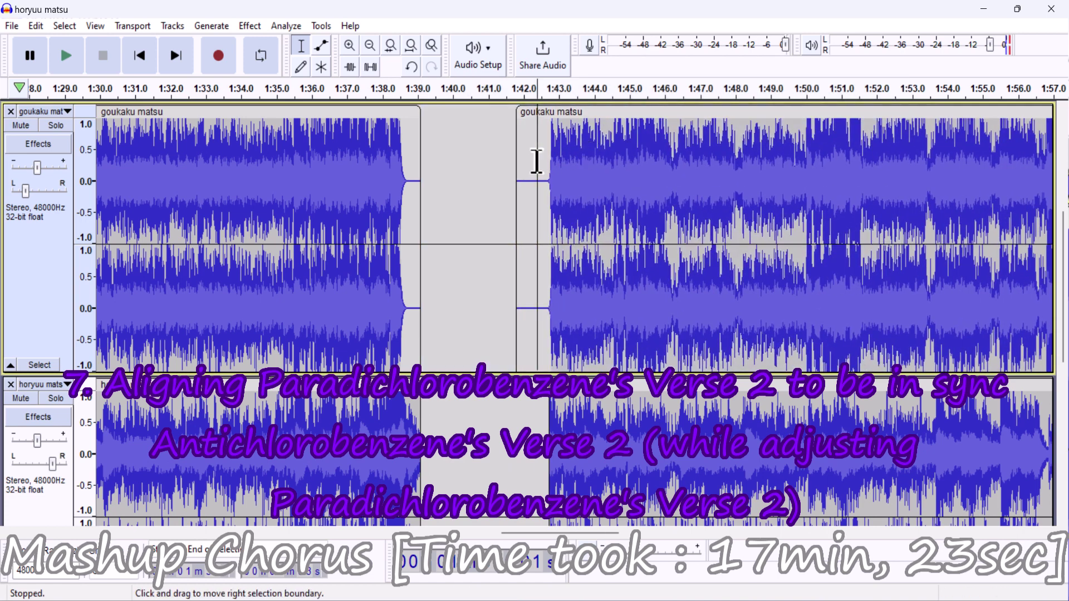
key("space")
left_click(351, 46)
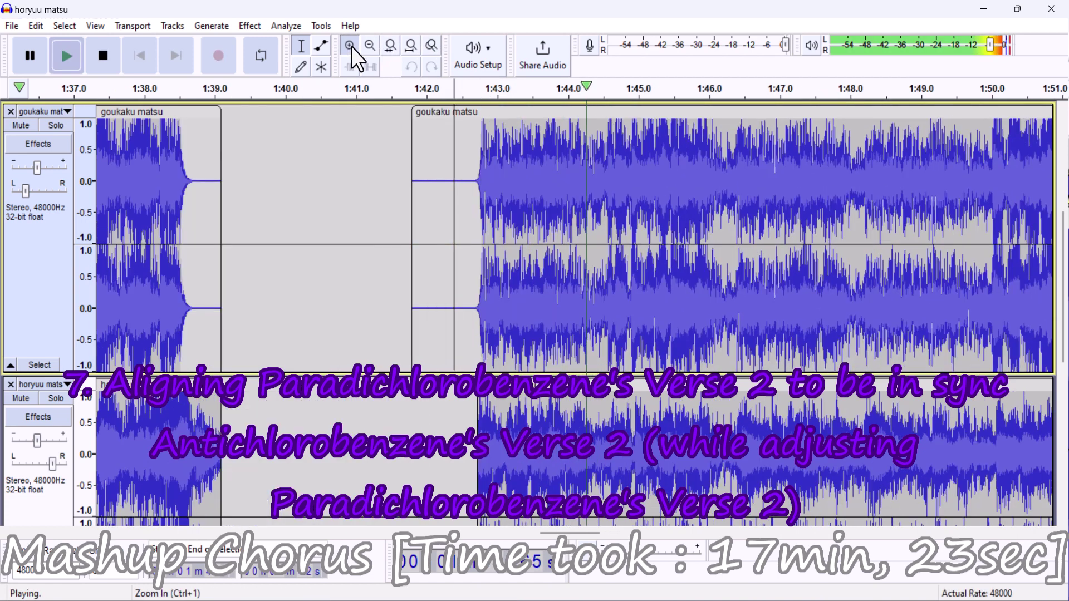
left_click(351, 45)
left_click(351, 45)
key("space")
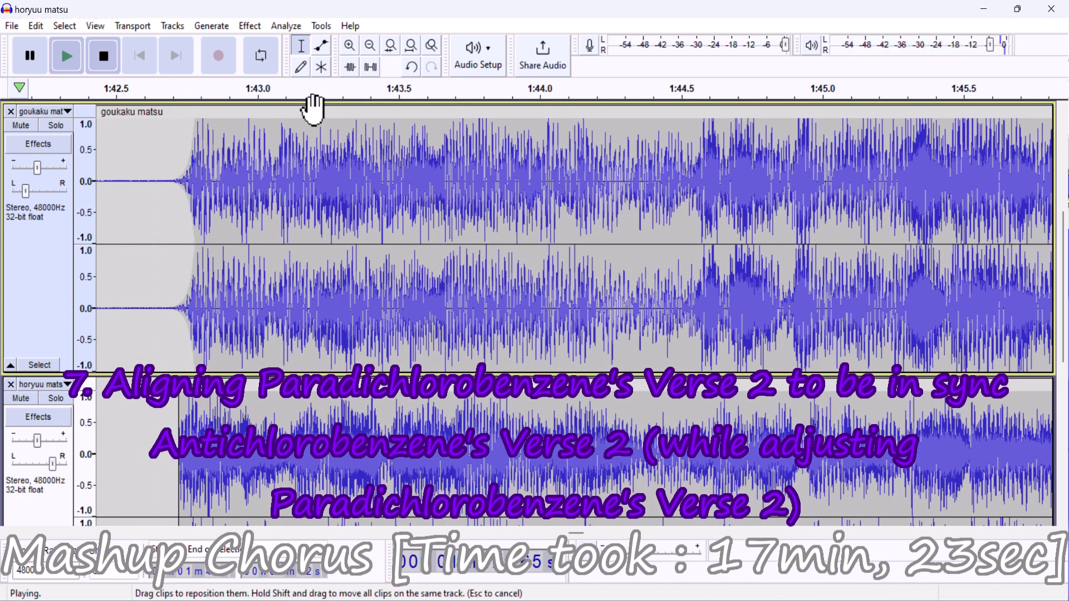
Fine-tune the second goukaku matsu clip slightly later, to start at about 1:41.85, checking the sync by playback
left_click_drag(287, 106, 308, 107)
key("space")
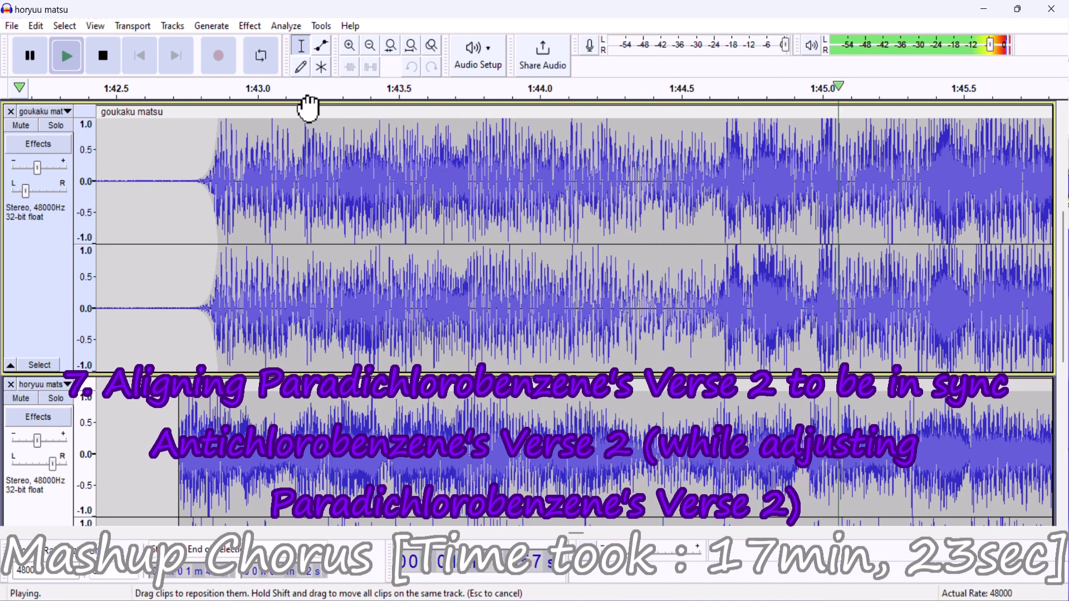
key("space")
left_click_drag(306, 107, 301, 108)
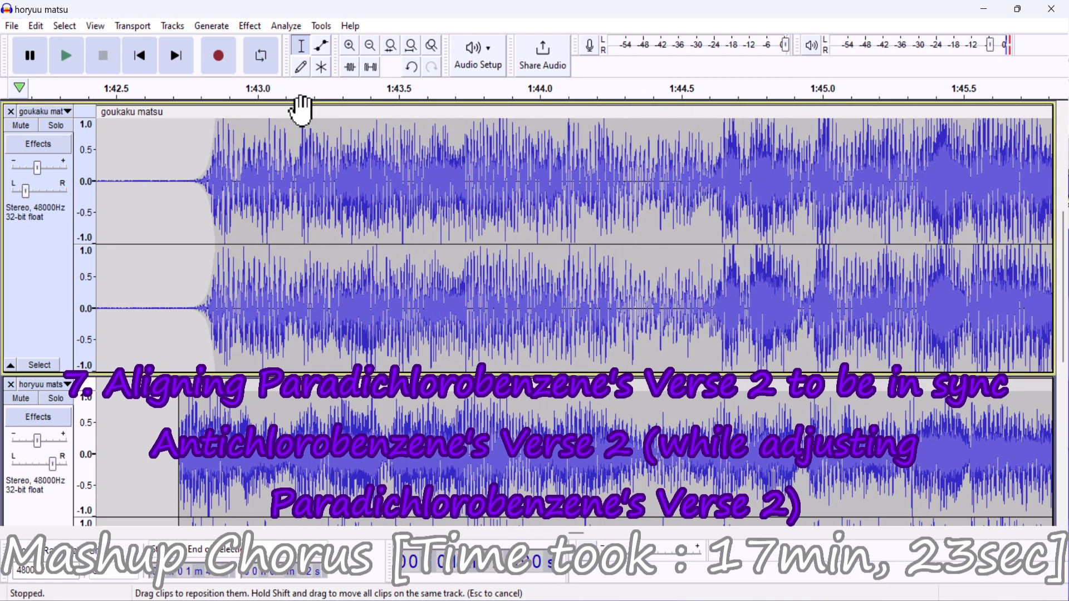
key("space")
left_click(357, 46)
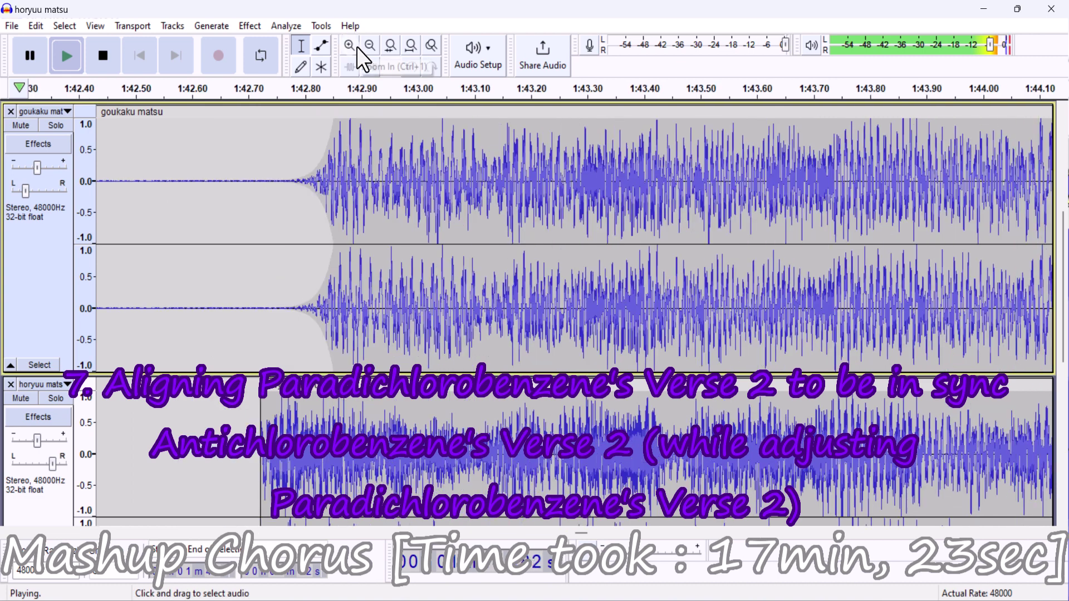
left_click(369, 47)
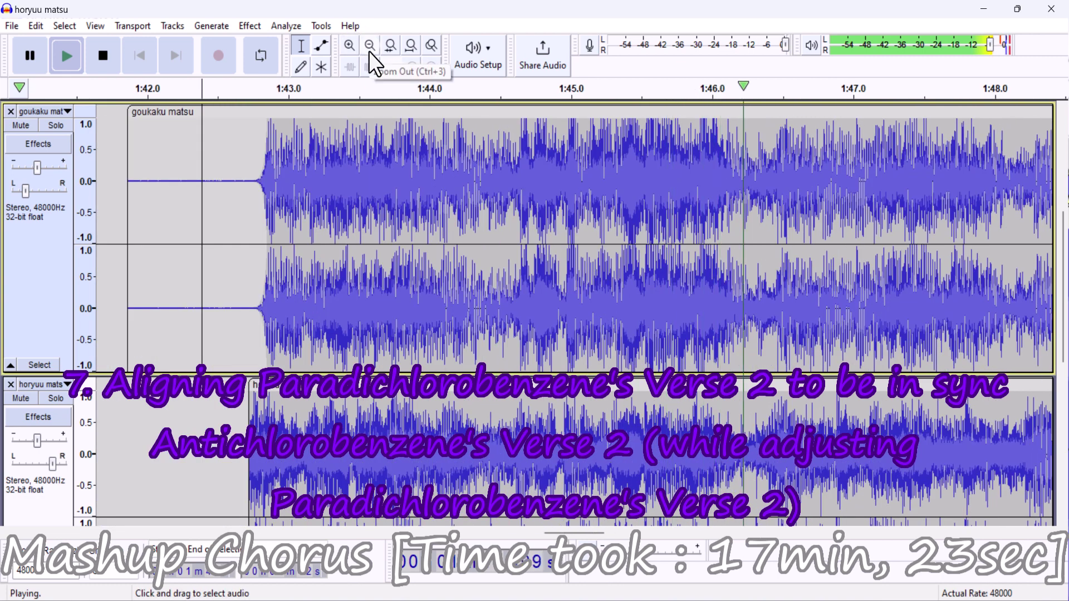
left_click(369, 47)
key("space")
Shift the envelope fade-in of the second goukaku matsu clip earlier to reach full volume at about 1:42.7, and play it back
left_click(317, 49)
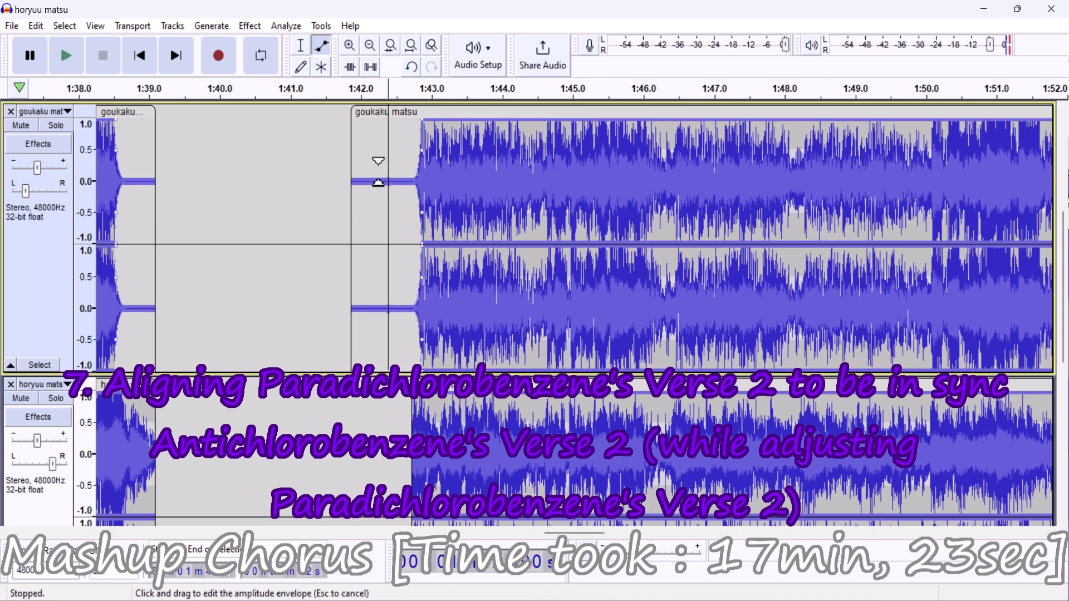
key("space")
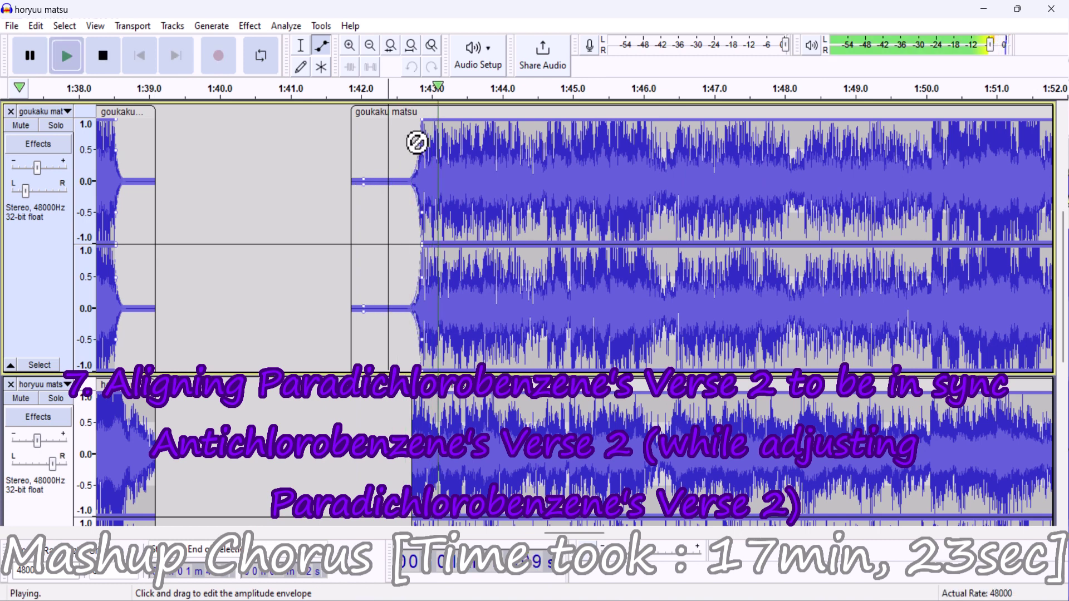
left_click(354, 52)
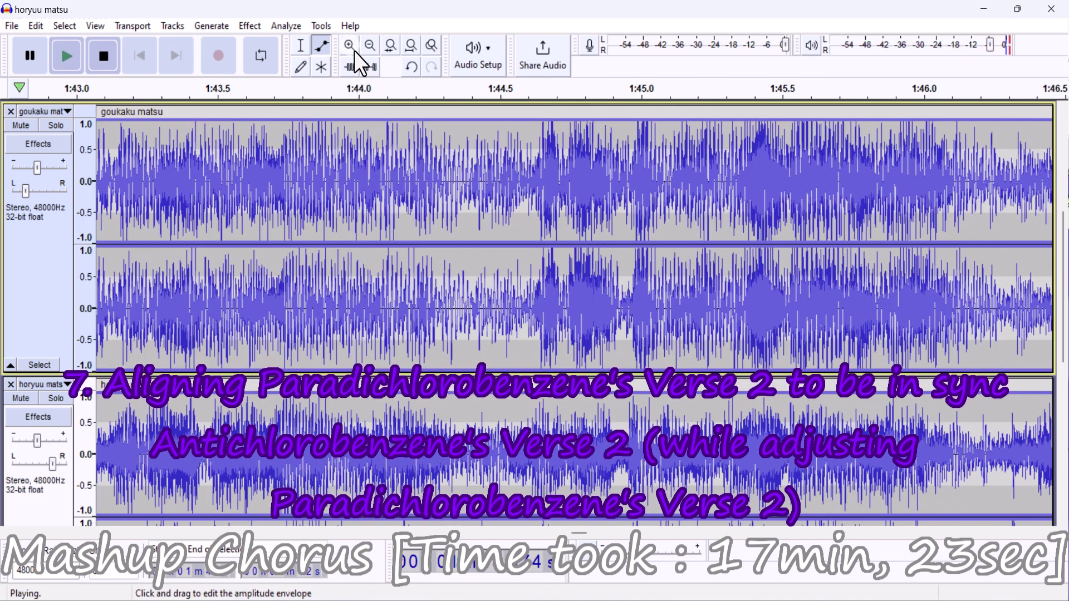
left_click(354, 51)
key("space")
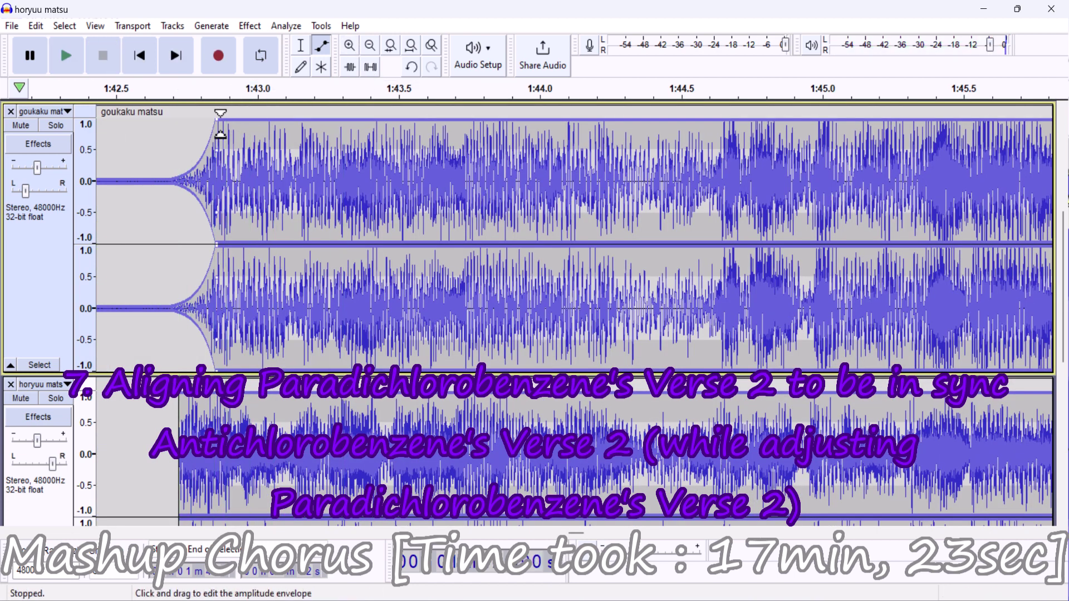
left_click_drag(208, 126, 185, 126)
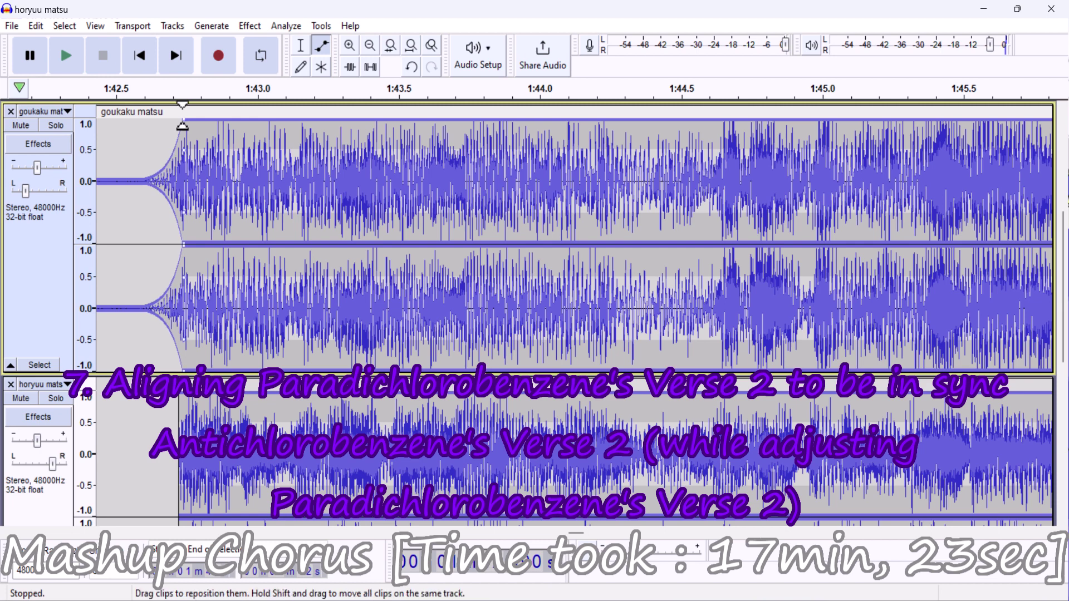
key("space")
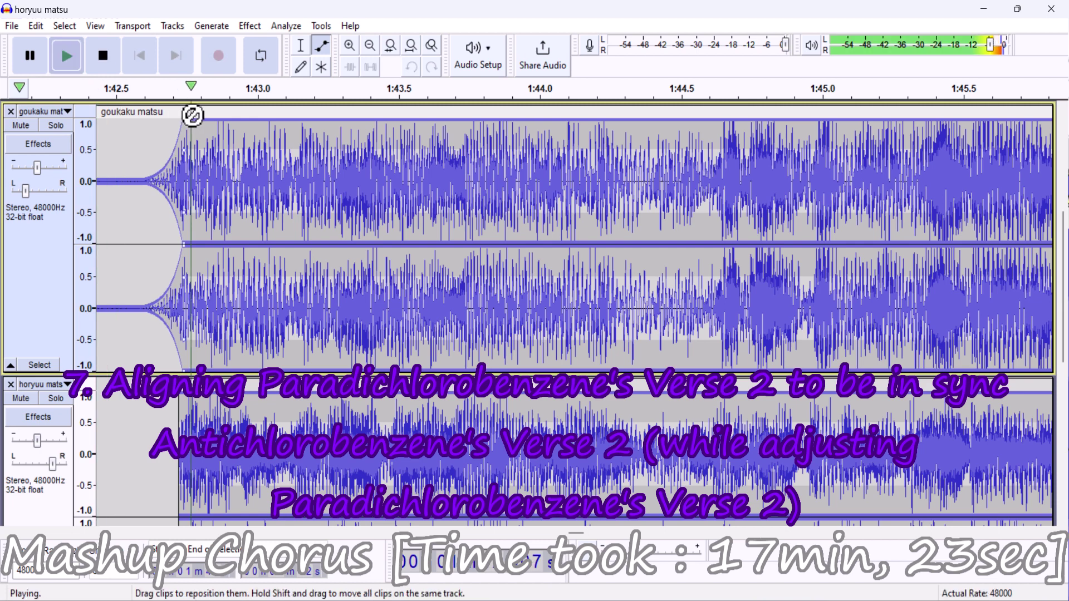
left_click(370, 50)
left_click(371, 50)
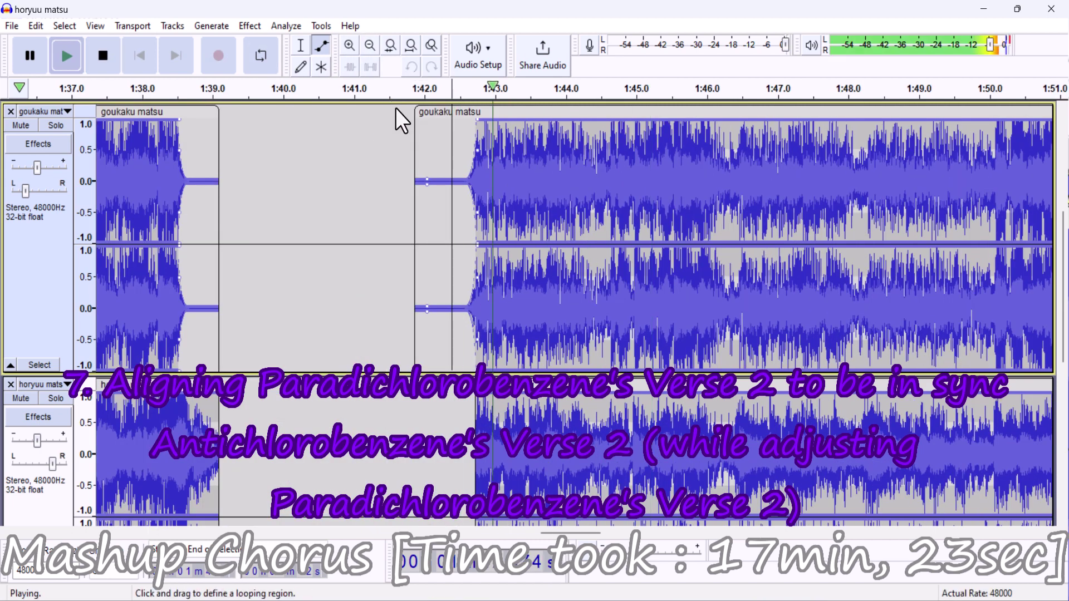
key("space")
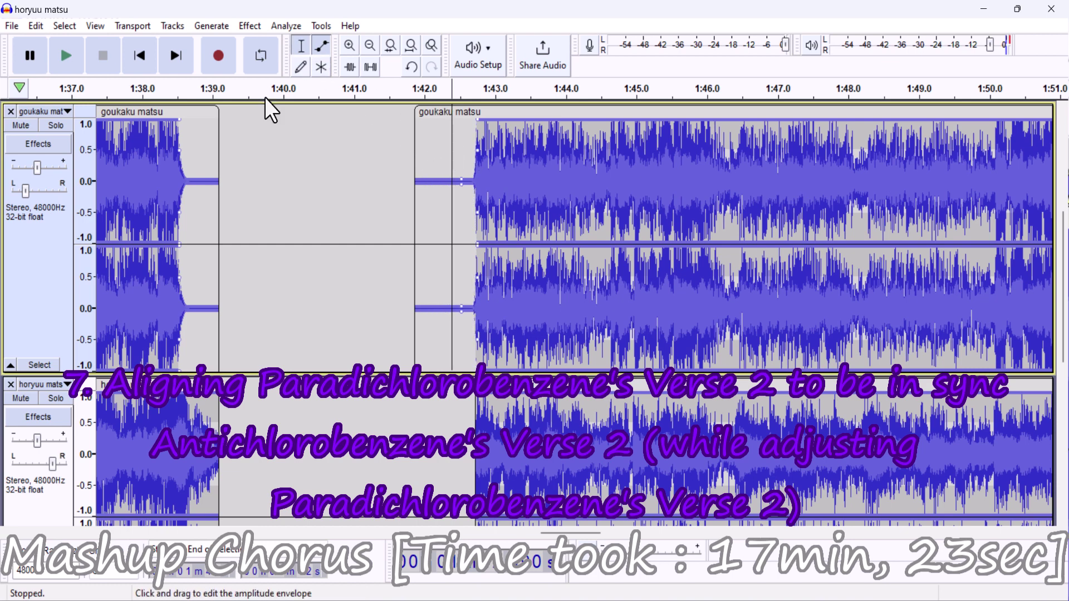
Play back from about 1:38 to check the transition into the second verse
key("F1")
left_click(145, 172)
key("space")
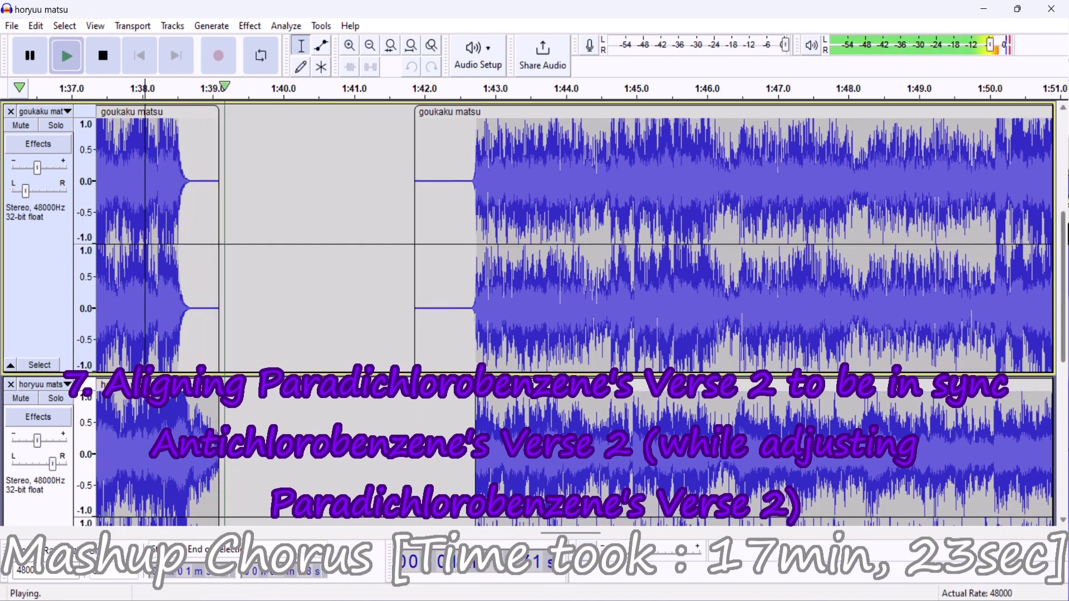
Silence the original horyuu matsu track between about 1:39 and 1:42.6 with envelope points that fade out and back in
left_click_drag(1065, 234, 1066, 305)
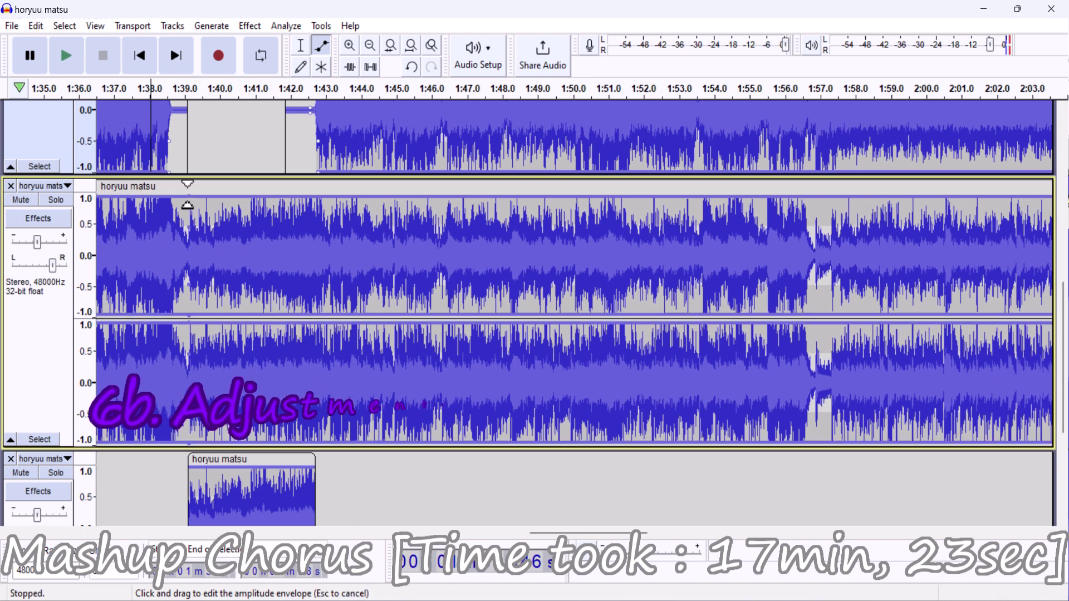
left_click_drag(187, 190, 187, 193)
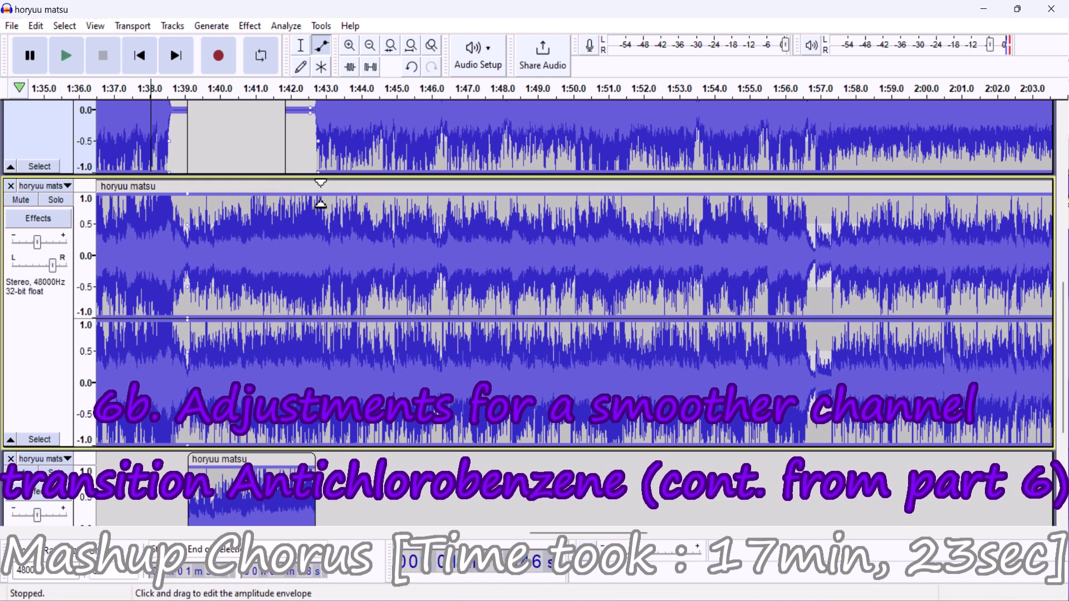
left_click(318, 193)
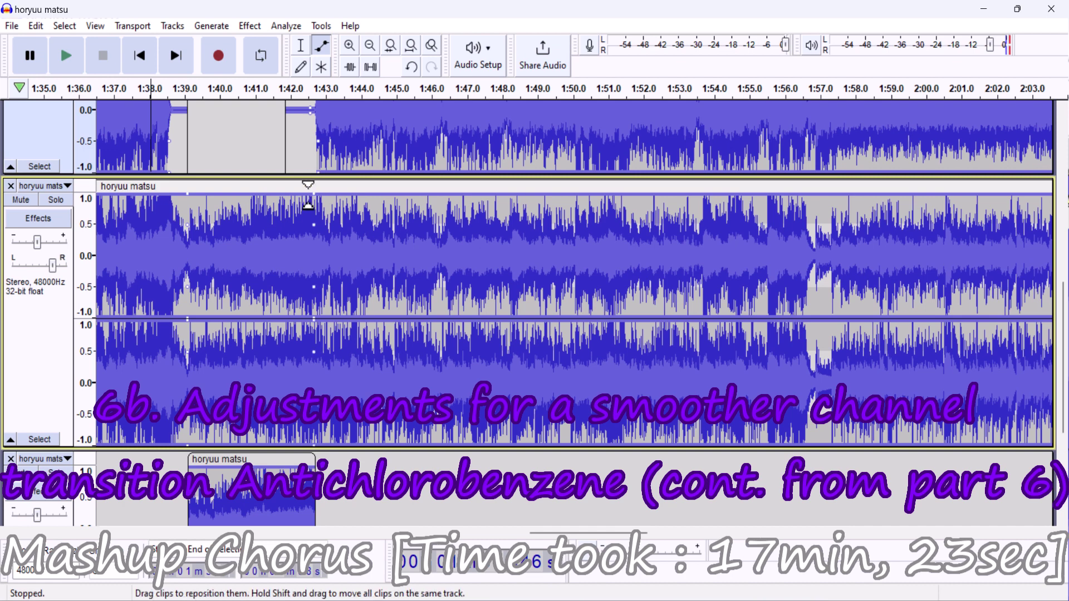
left_click_drag(263, 250, 276, 298)
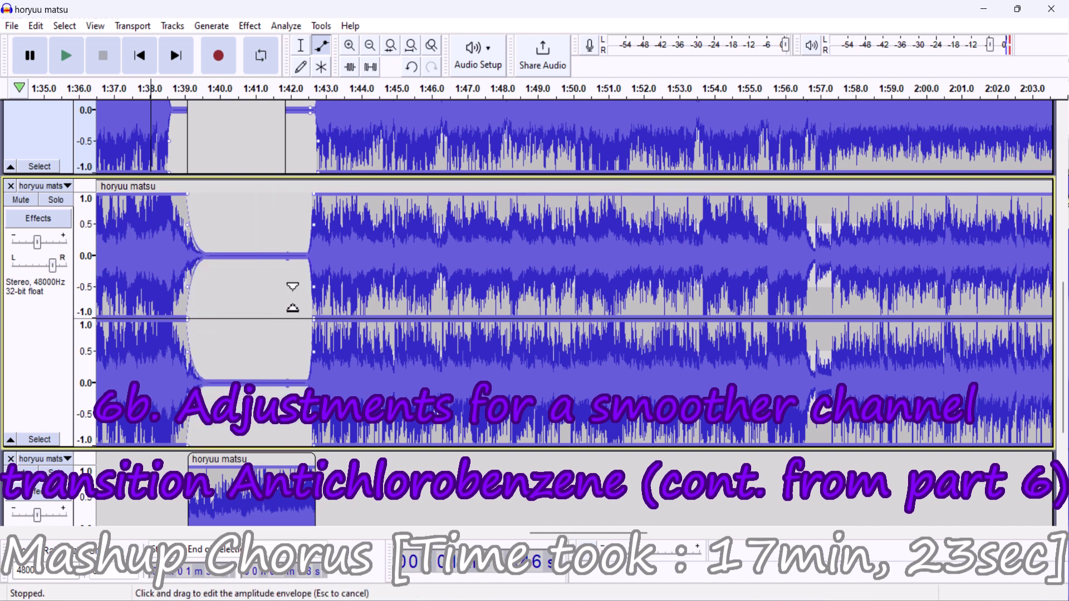
left_click(241, 256)
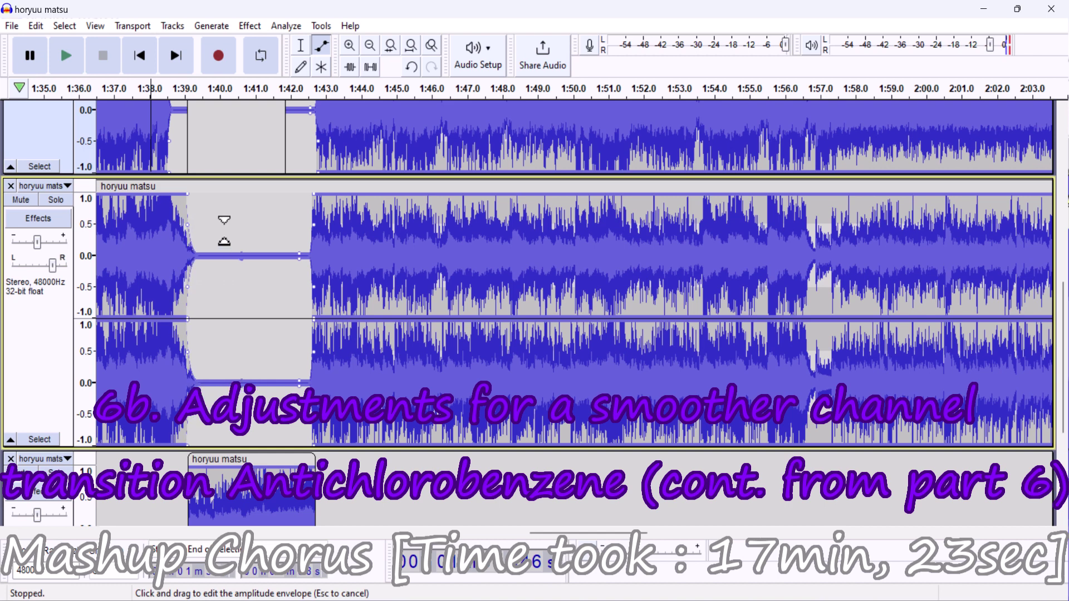
key("space")
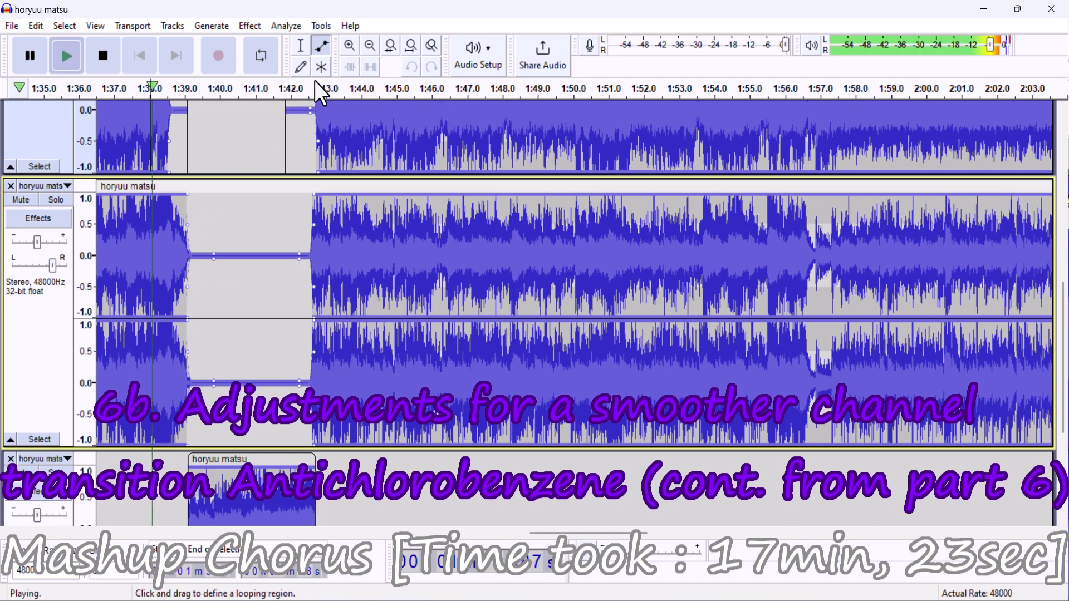
Move the start of the original horyuu matsu track's fade-out to about 1:39.1 and play back the transition
left_click(350, 47)
key("space")
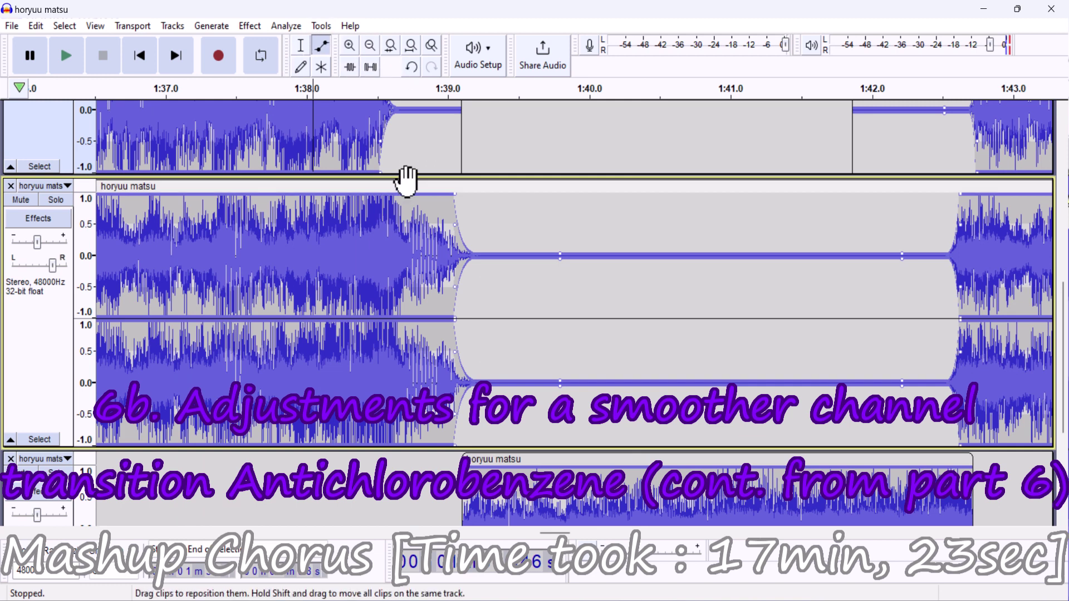
left_click_drag(455, 195, 461, 191)
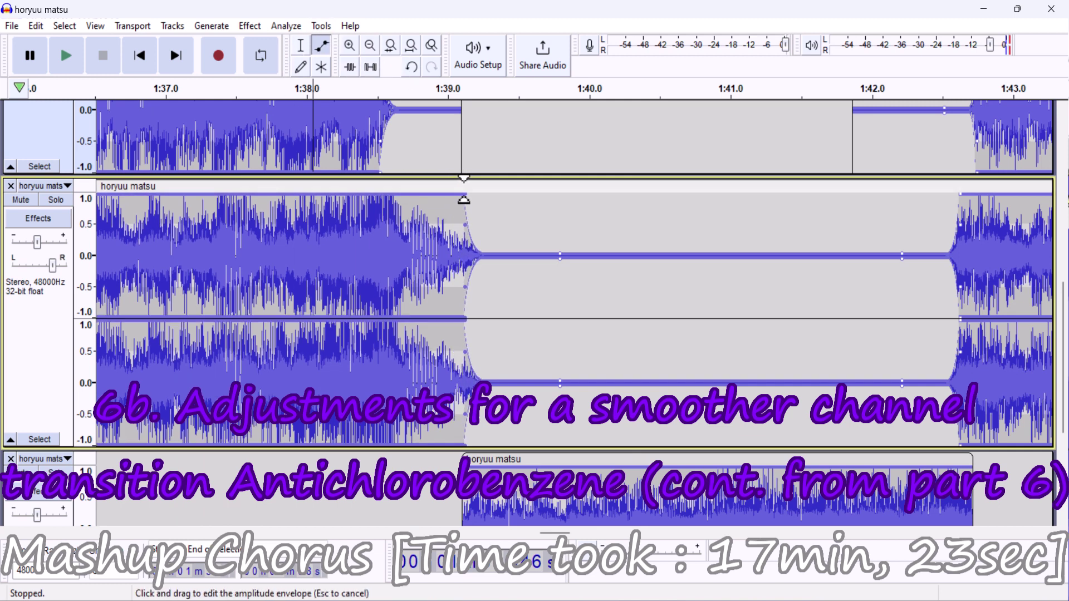
key("space")
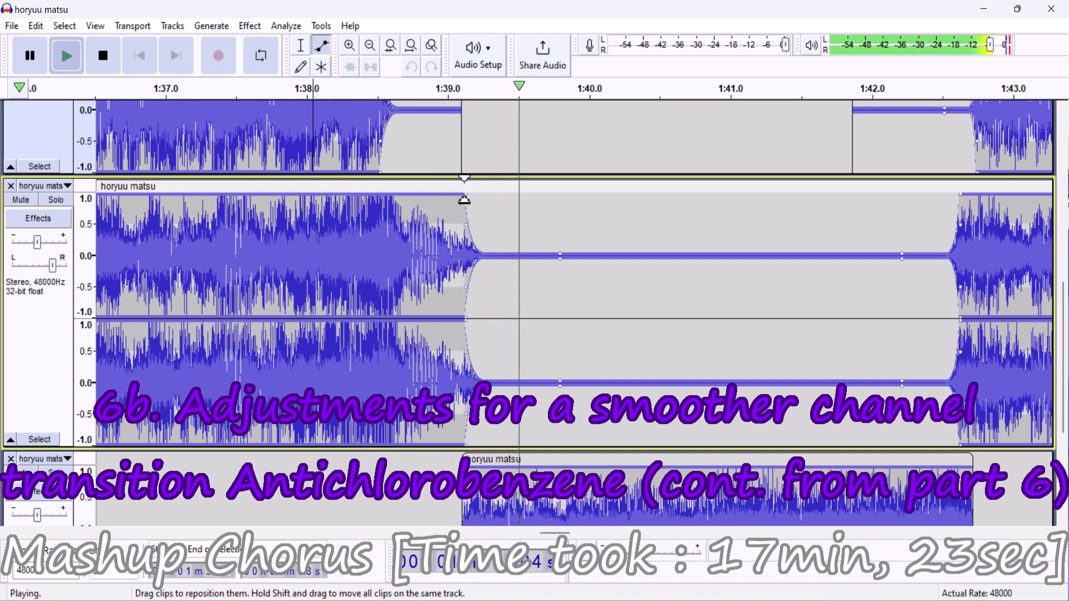
key("space")
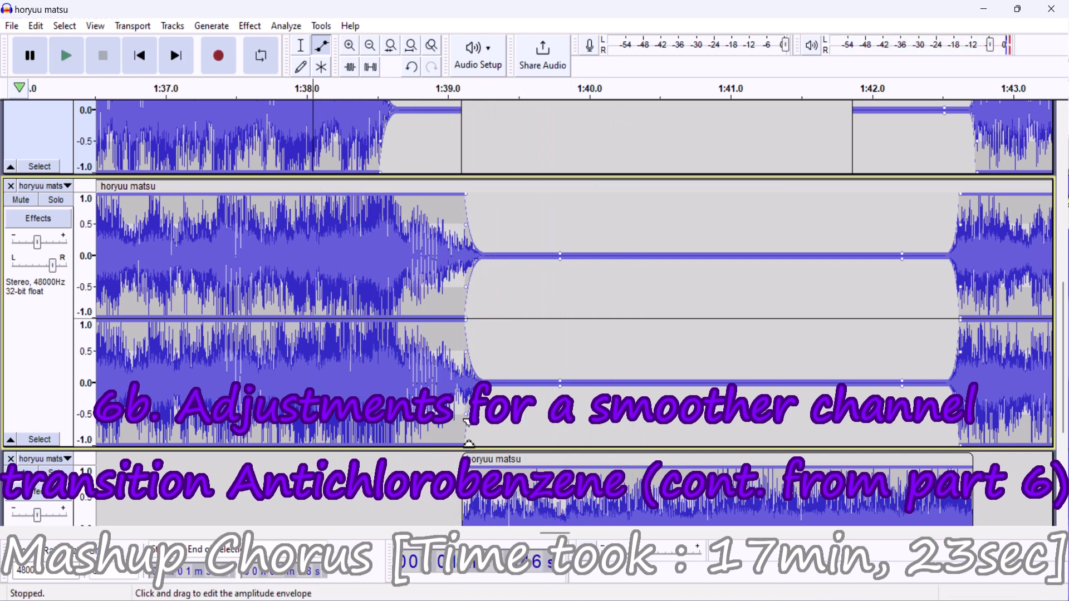
Extend the duplicate horyuu matsu clip's start to about 1:38.7, add an envelope fade-in reaching full volume at about 1:39.1, and play it back
left_click_drag(464, 458, 412, 456)
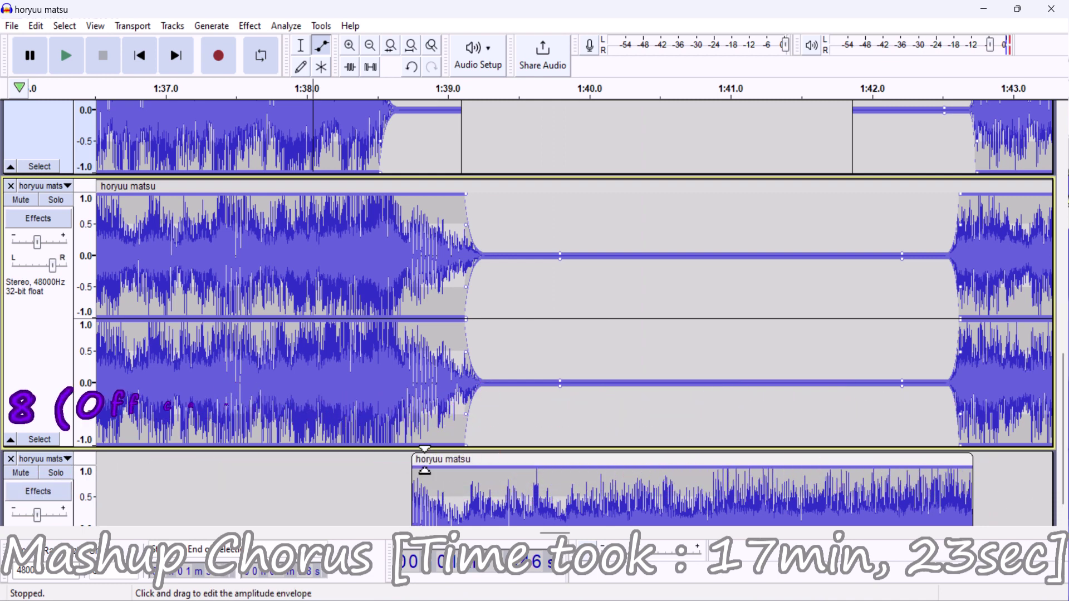
scroll(456, 300, "down", 3)
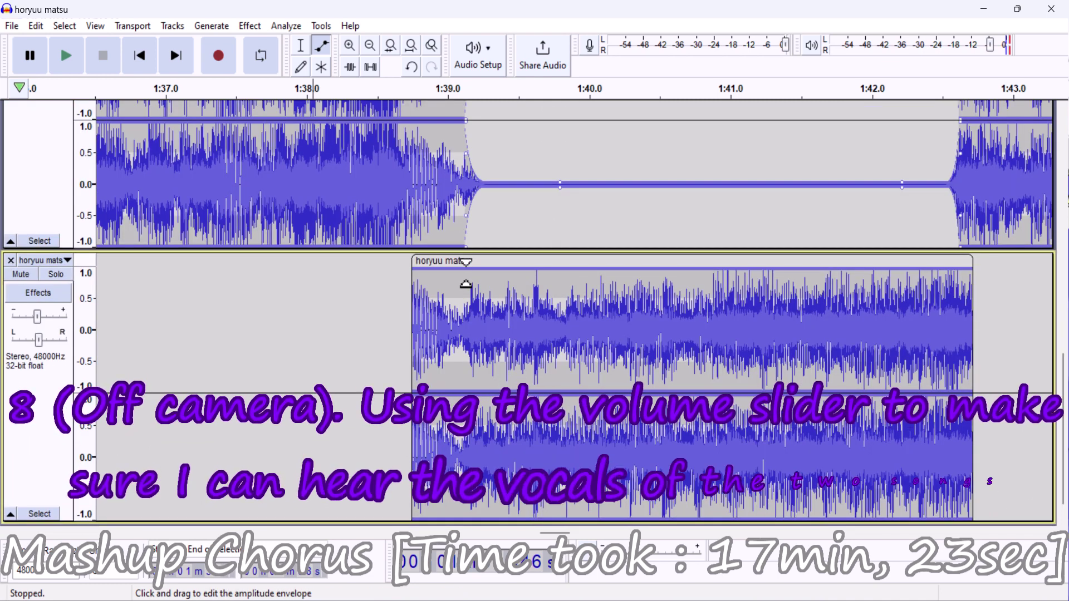
left_click_drag(466, 284, 465, 276)
left_click_drag(421, 333, 426, 353)
key("space")
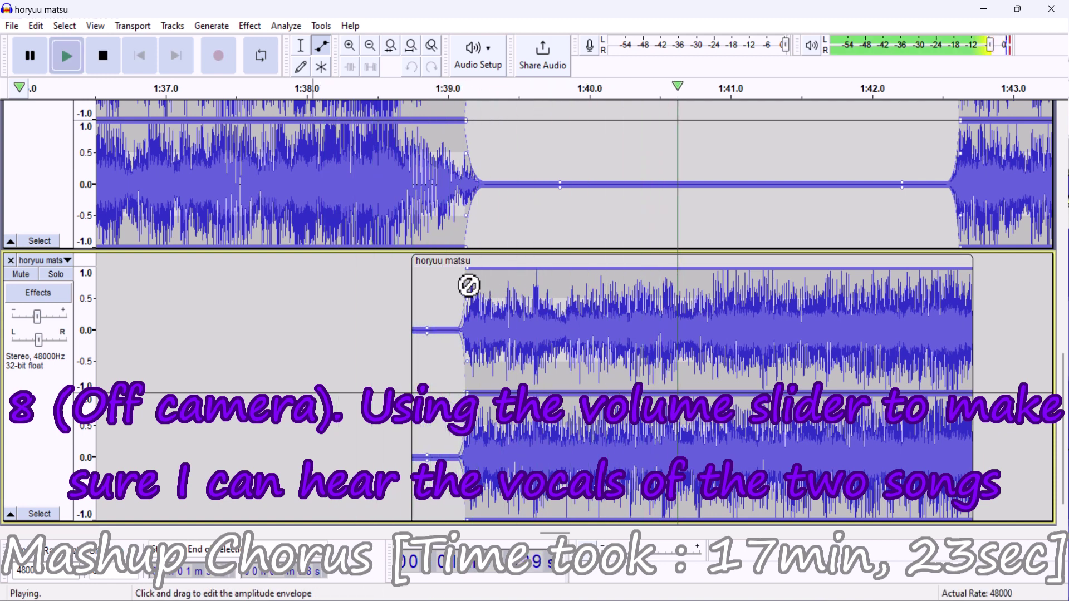
key("space")
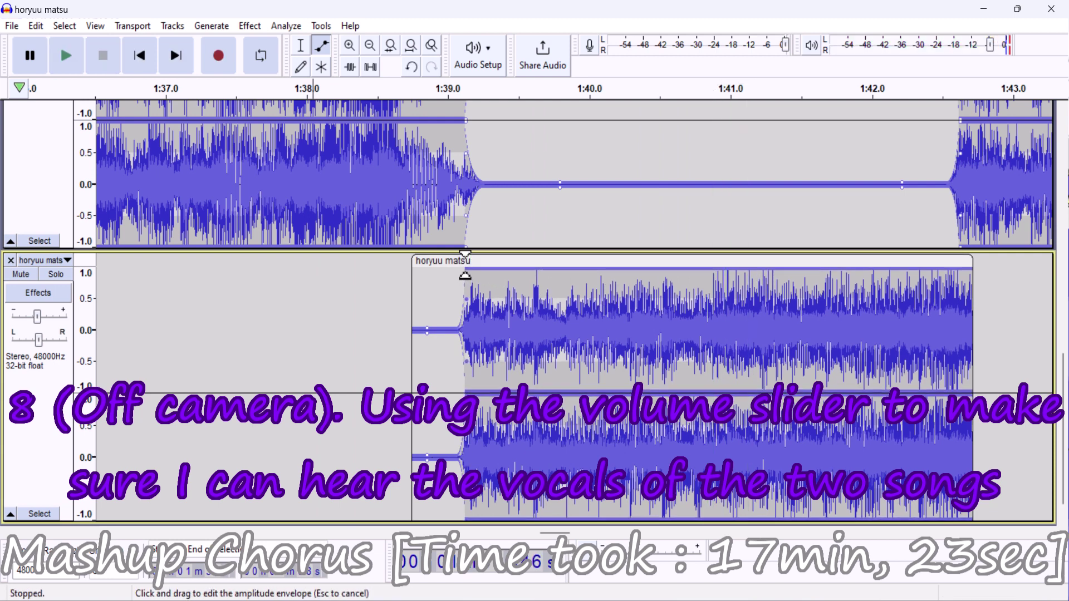
key("space")
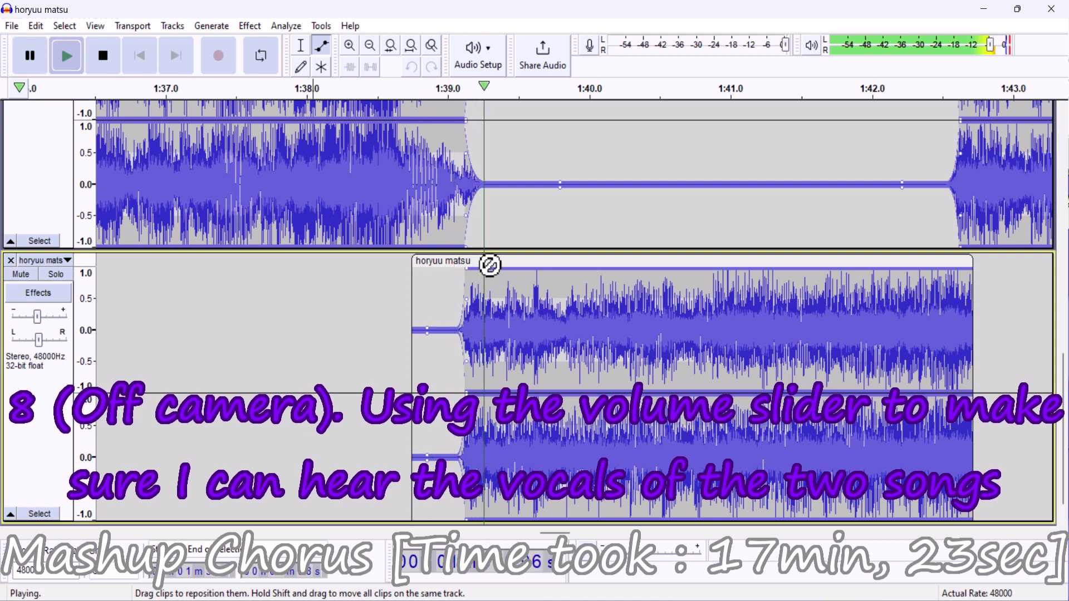
Extend the duplicate horyuu matsu clip's end to about 1:43.1 and add an envelope fade-out starting at about 1:42.6
key("space")
key("space")
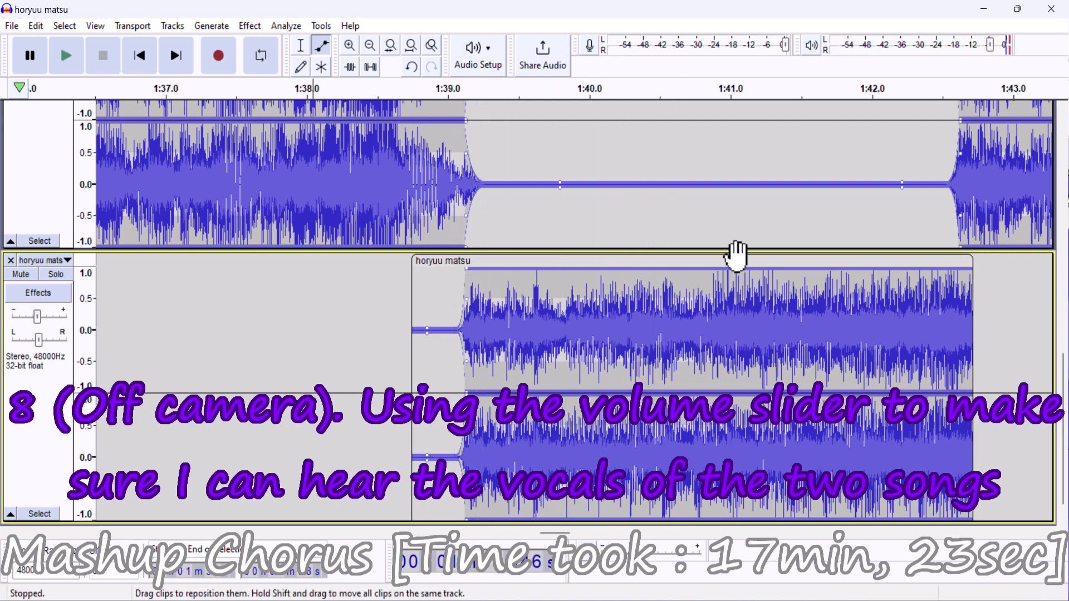
left_click_drag(994, 261, 1021, 258)
left_click_drag(960, 270, 1018, 340)
key("space")
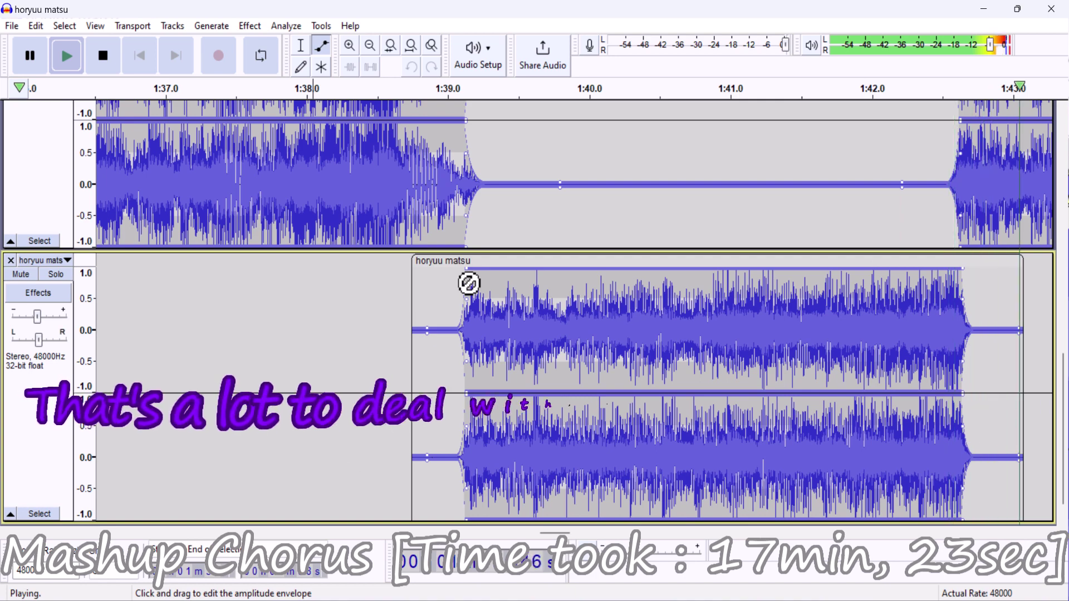
Play back the section from about 1:38 to 1:43 and compare the fades across the tracks
key("space")
key("space")
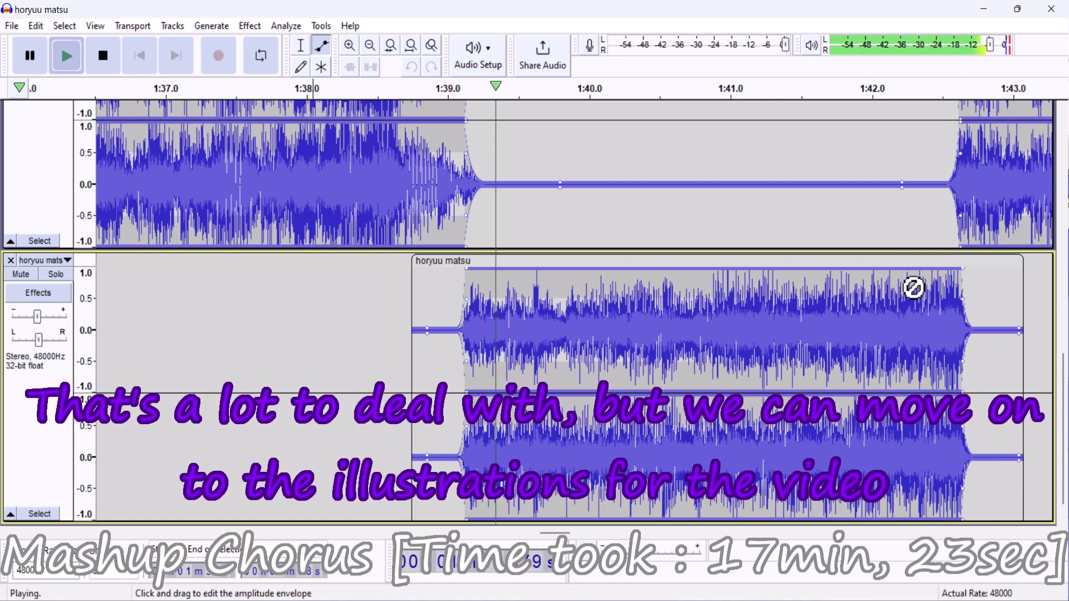
scroll(573, 312, "up", 5)
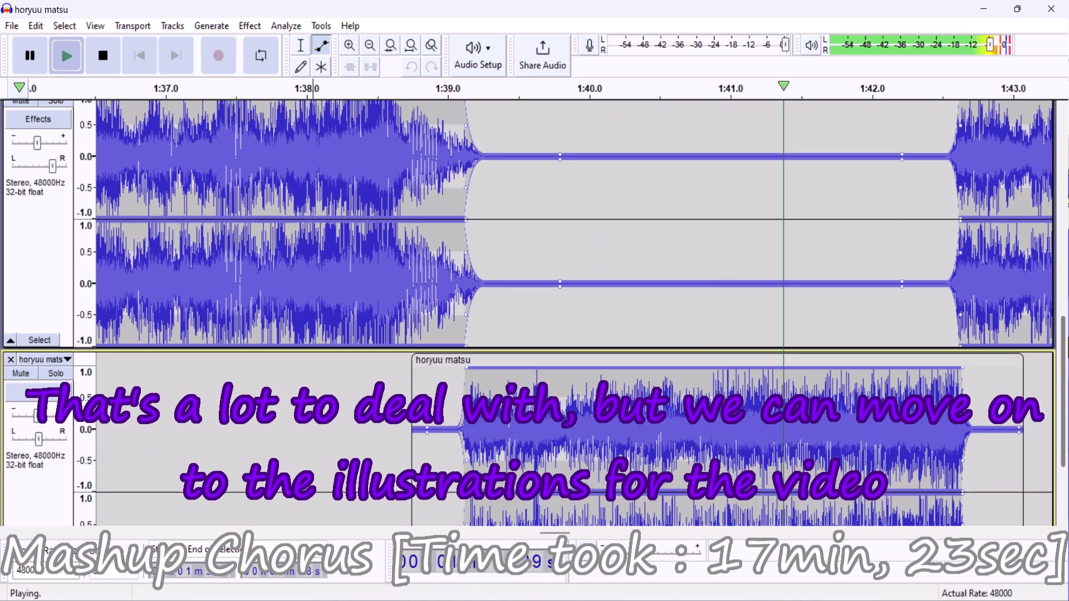
scroll(574, 311, "up", 1)
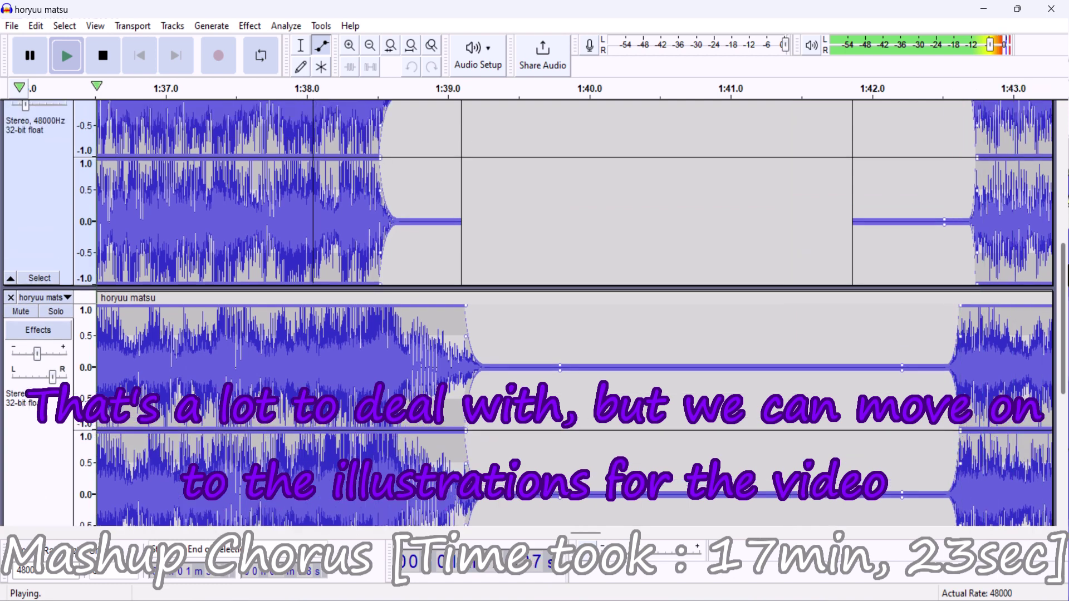
scroll(573, 312, "down", 3)
key("space")
scroll(574, 311, "left", 5)
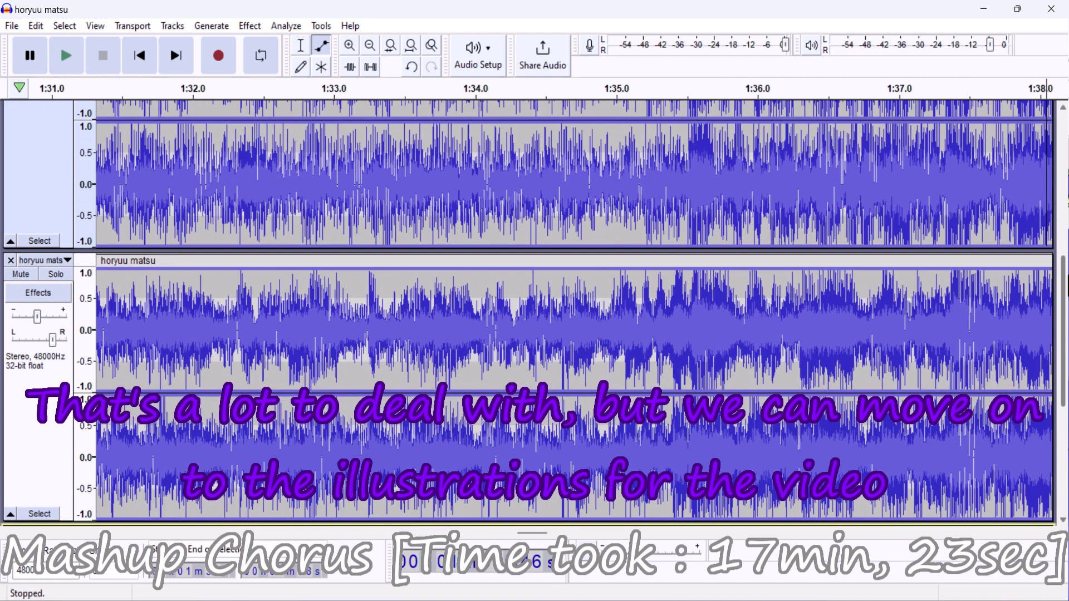
key("space")
scroll(649, 151, "down", 5)
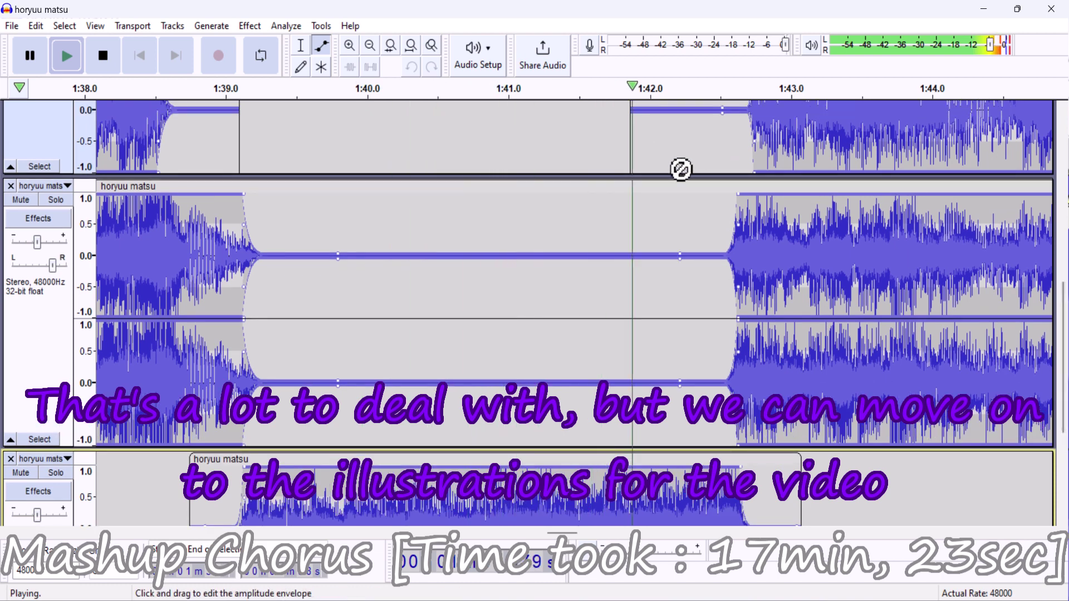
key("space")
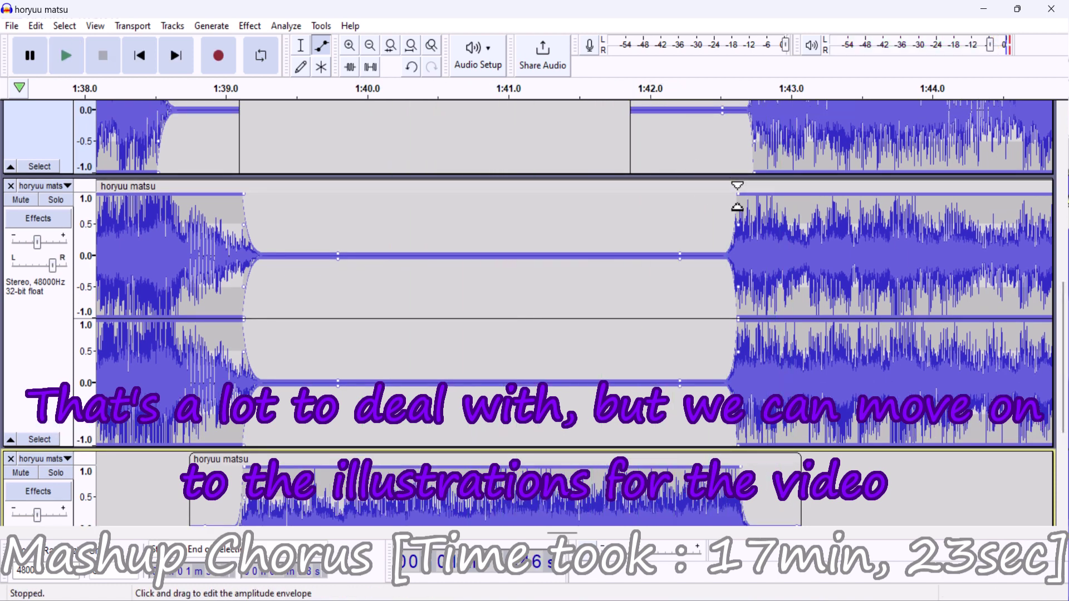
Move the full-volume point of the original horyuu matsu track's fade-in to about 1:42.7 and play back the transition
left_click_drag(742, 203, 750, 202)
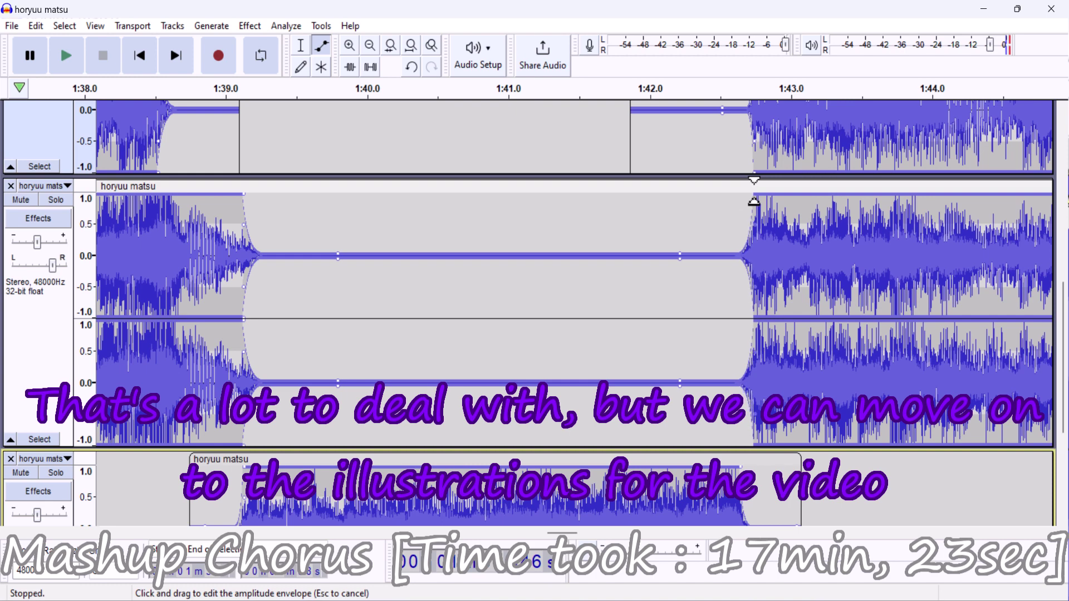
key("space")
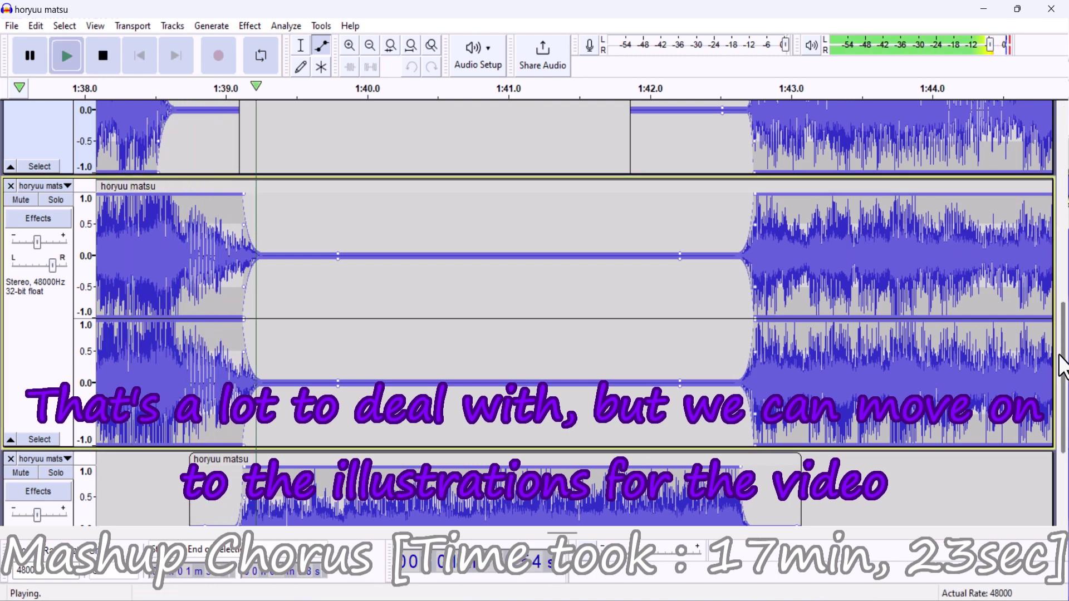
scroll(1063, 364, "down", 3)
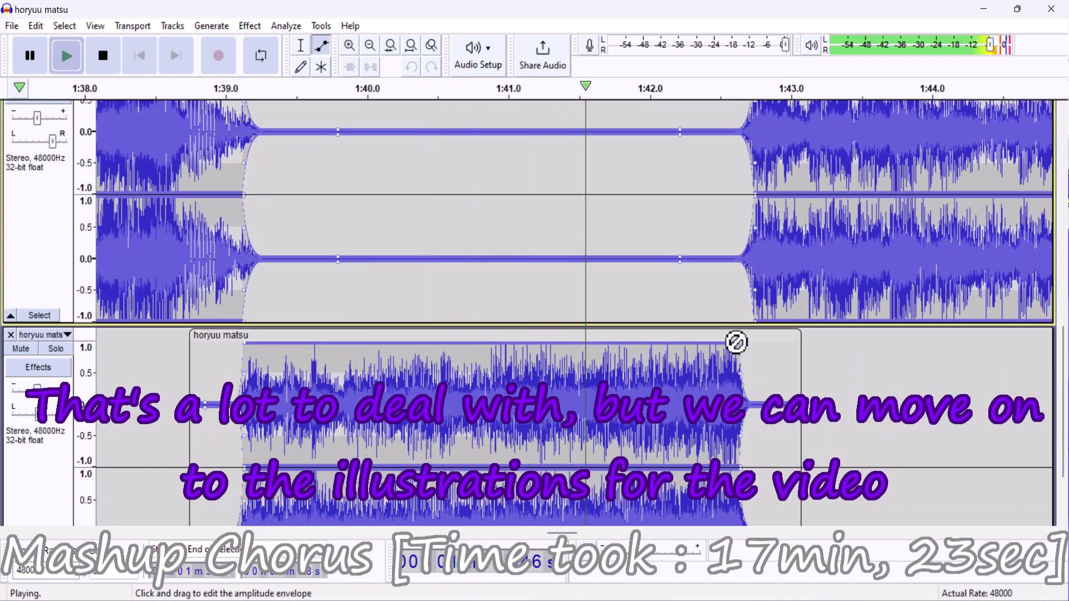
Move the start of the duplicate horyuu matsu clip's fade-out to about 1:42.7 and play back the result
key("space")
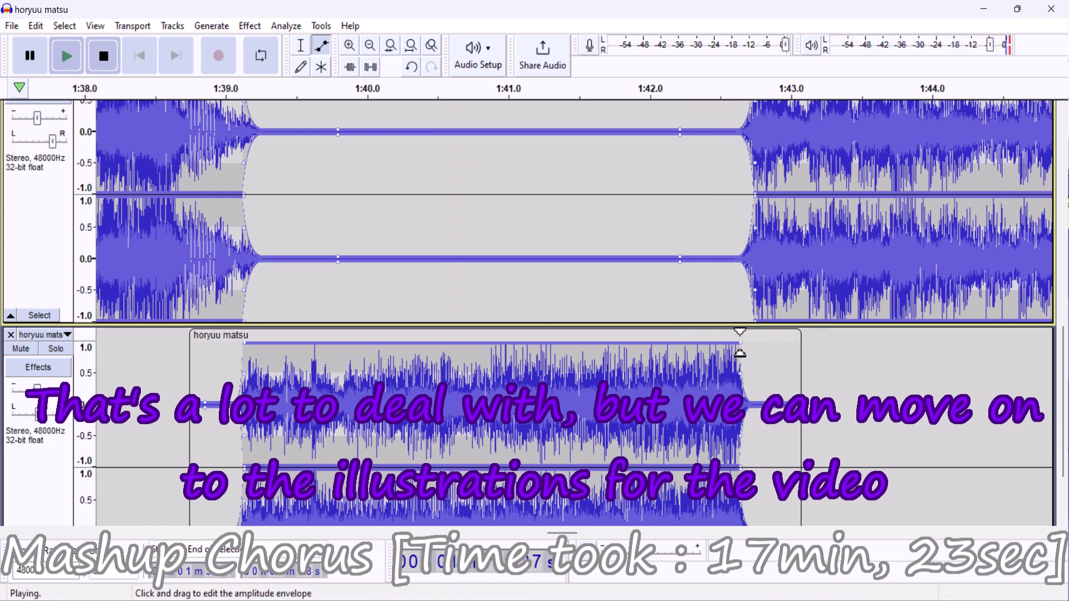
left_click_drag(745, 354, 755, 347)
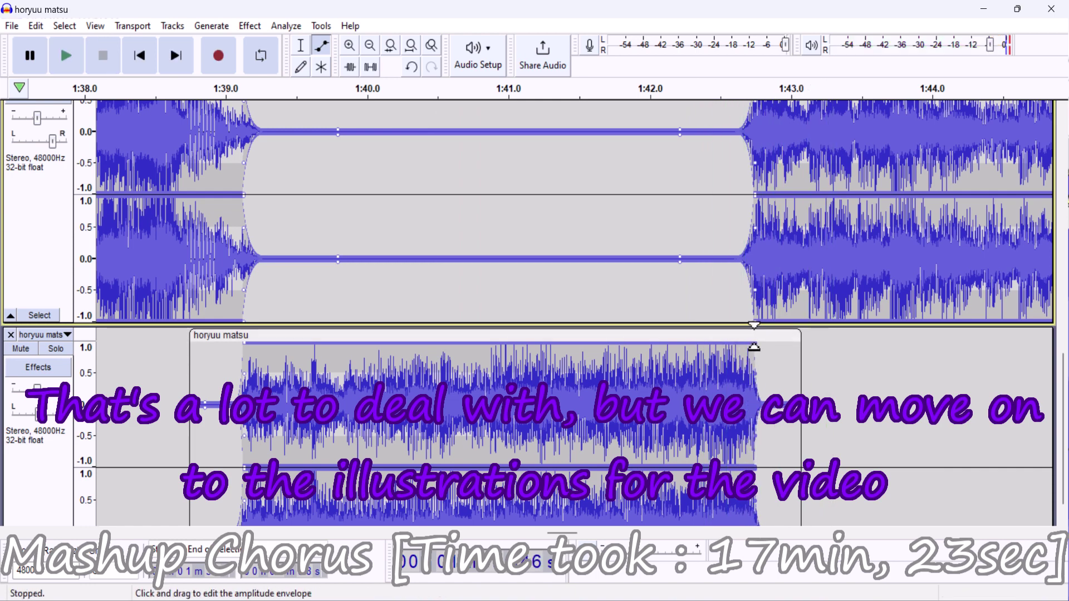
scroll(754, 346, "down", 2)
key("space")
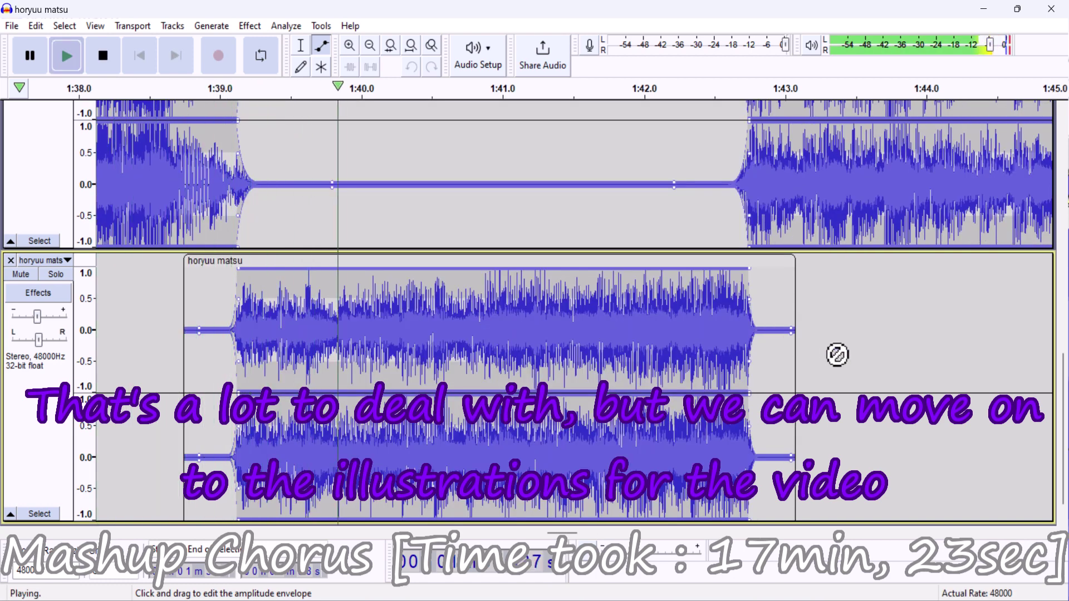